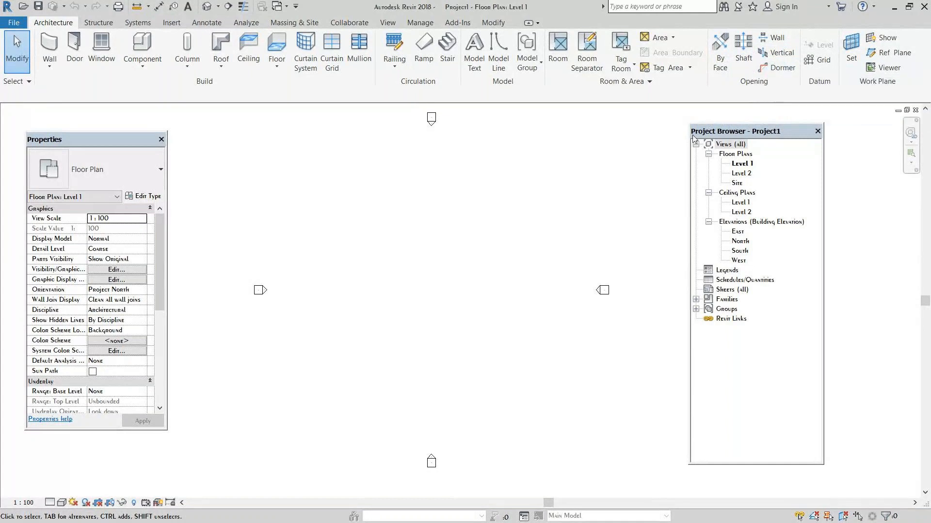
pyautogui.rightClick(525, 237)
pyautogui.click(525, 233)
pyautogui.moveTo(495, 218); pyautogui.dragTo(503, 226, button='middle')
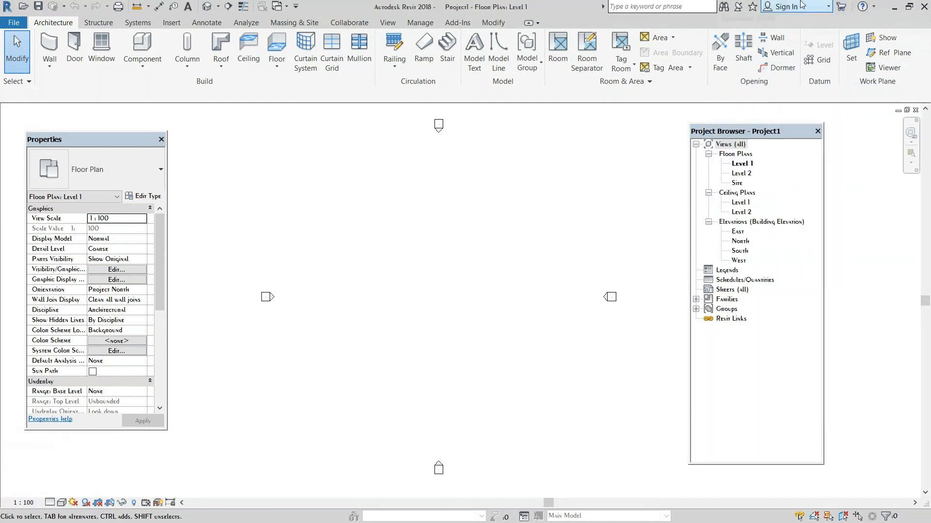
pyautogui.moveTo(439, 222)
pyautogui.mouseDown(button='middle')
pyautogui.moveTo(416, 189)
pyautogui.moveTo(422, 218)
pyautogui.mouseUp(button='middle')
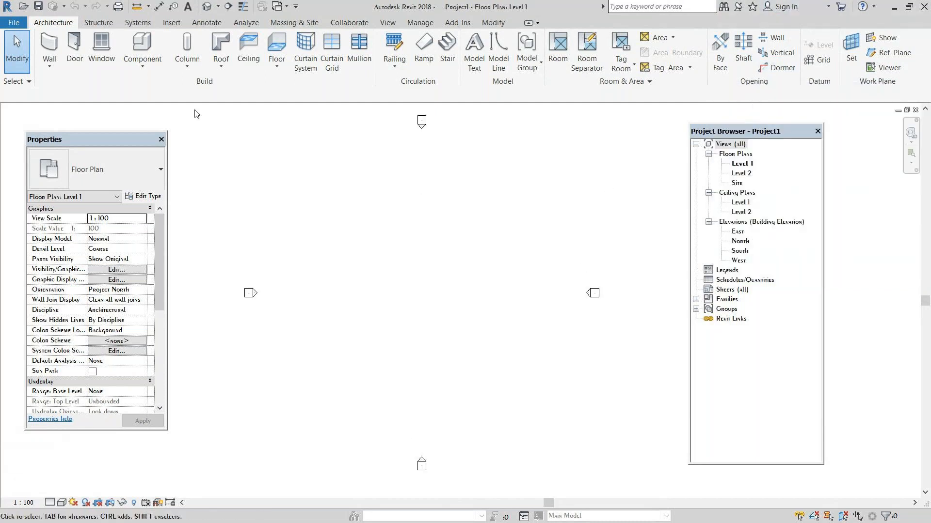
# Step: Draw a rectangle of Generic - 200mm walls on Level 1 between the elevation markers
pyautogui.press('w')
pyautogui.press('a')
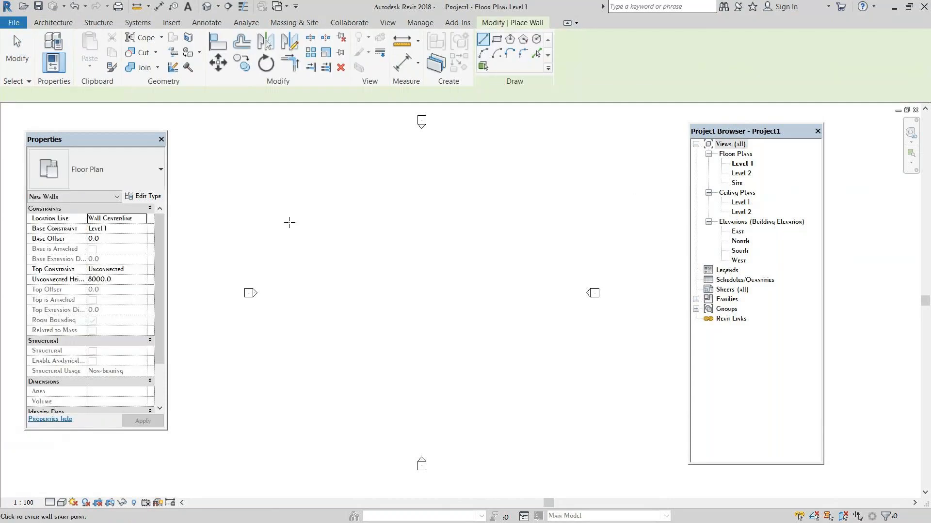
pyautogui.click(495, 43)
pyautogui.click(364, 209)
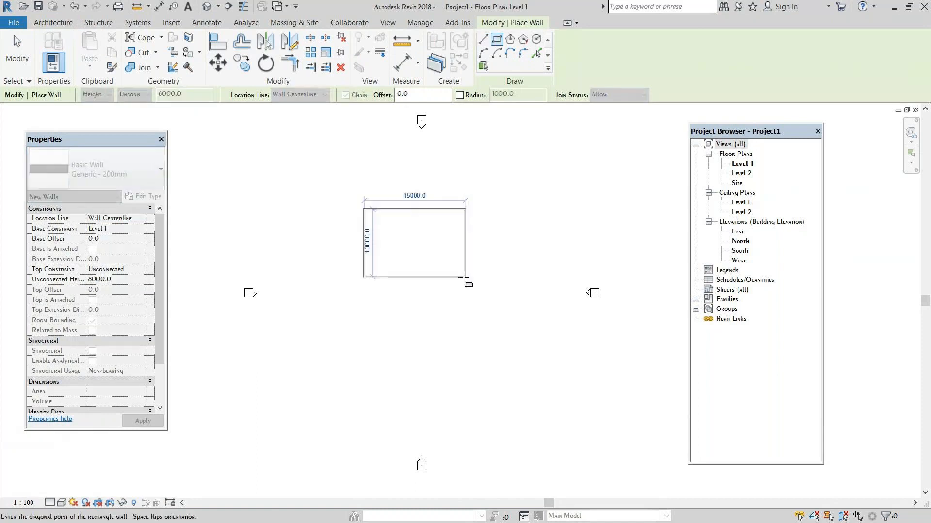
pyautogui.click(506, 310)
pyautogui.press('Escape')
pyautogui.press('Escape')
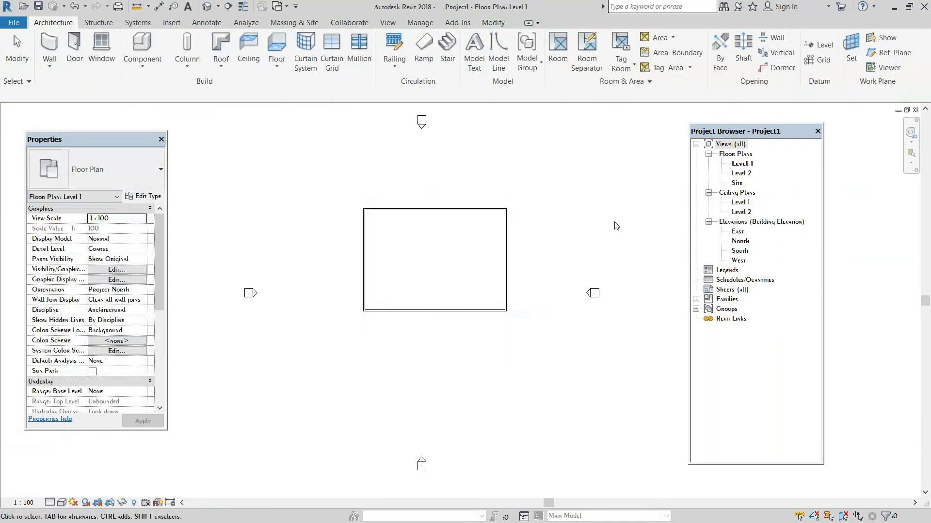
# Step: Move the north and east walls inward to shrink the rectangle to about 11000 mm deep
pyautogui.moveTo(463, 209); pyautogui.dragTo(474, 221)
pyautogui.moveTo(506, 270); pyautogui.dragTo(479, 271)
pyautogui.moveTo(452, 237); pyautogui.dragTo(450, 223)
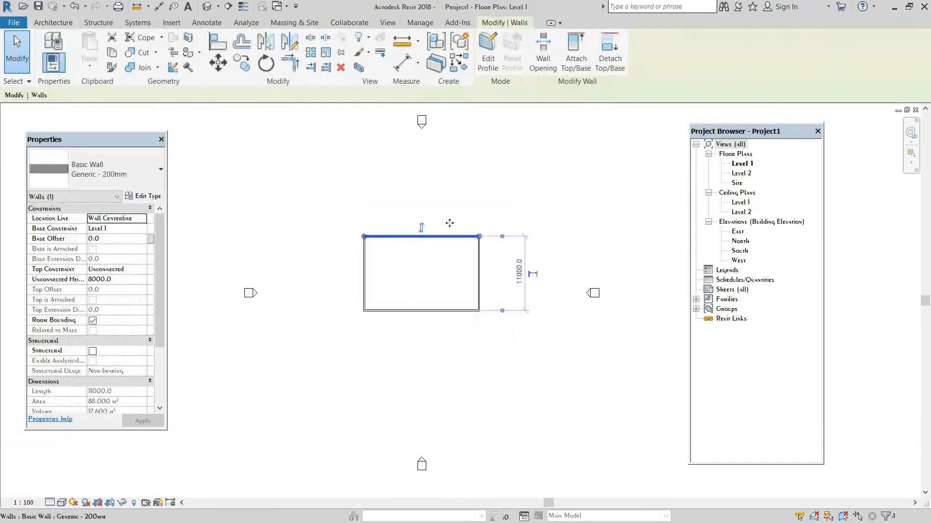
pyautogui.moveTo(480, 270); pyautogui.dragTo(492, 271)
pyautogui.click(680, 225)
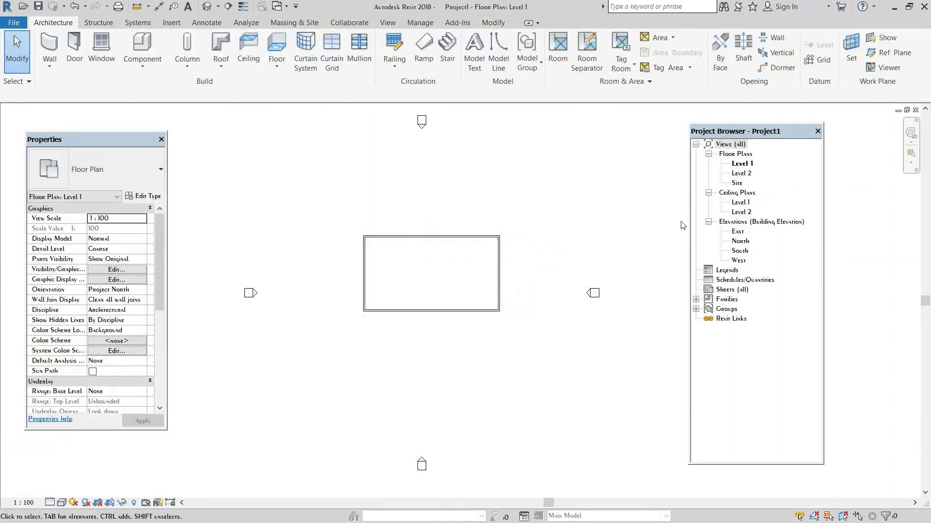
# Step: Open the East elevation and select all four walls
pyautogui.doubleClick(737, 232)
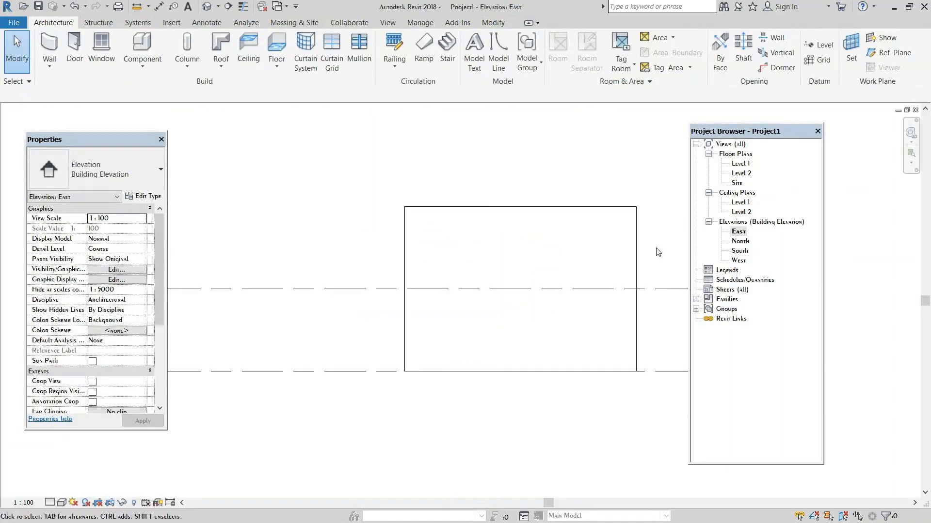
pyautogui.click(636, 247)
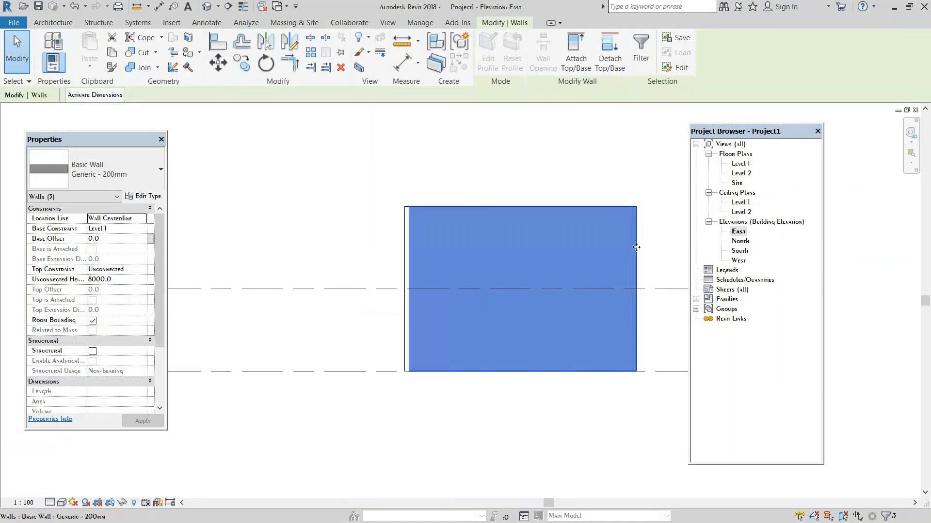
pyautogui.moveTo(668, 246); pyautogui.dragTo(316, 234)
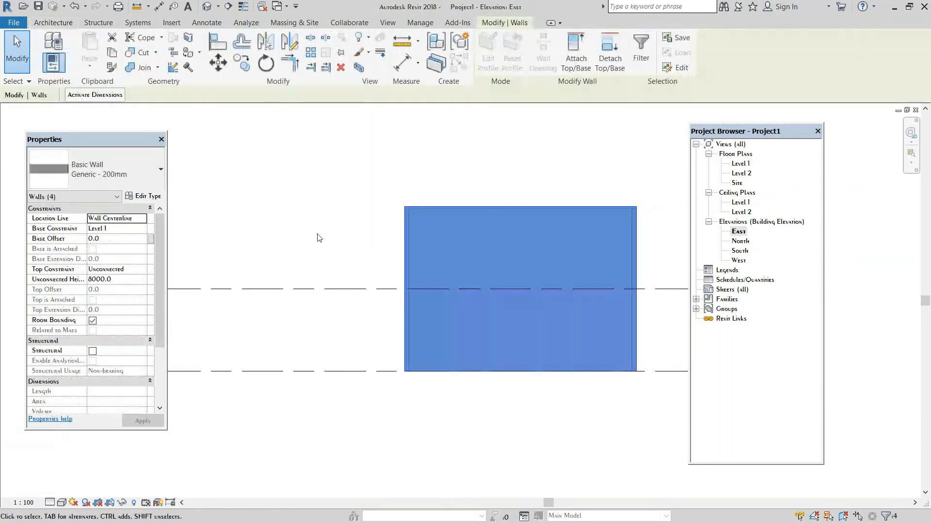
pyautogui.click(144, 270)
pyautogui.click(142, 296)
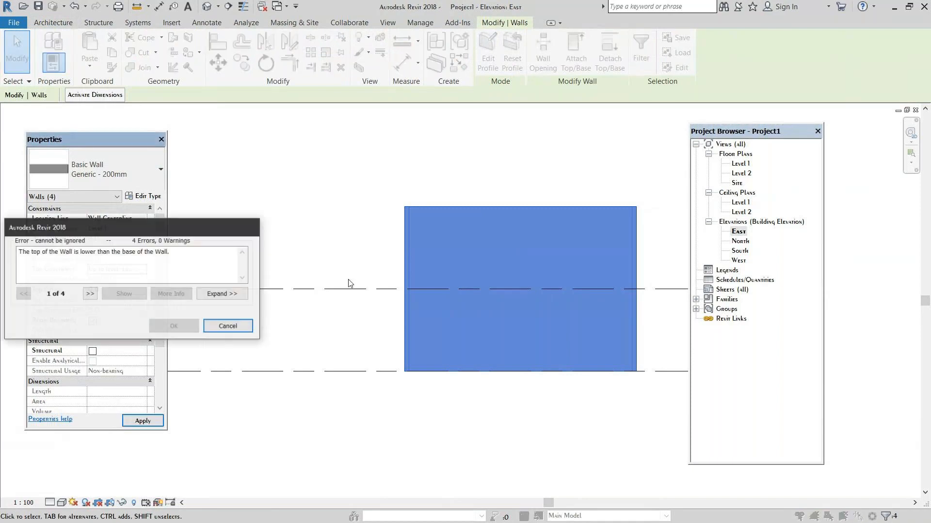
pyautogui.click(229, 324)
# Step: Set the top constraint of the four selected walls to Up to level: Level 2
pyautogui.click(141, 270)
pyautogui.click(138, 297)
pyautogui.click(142, 422)
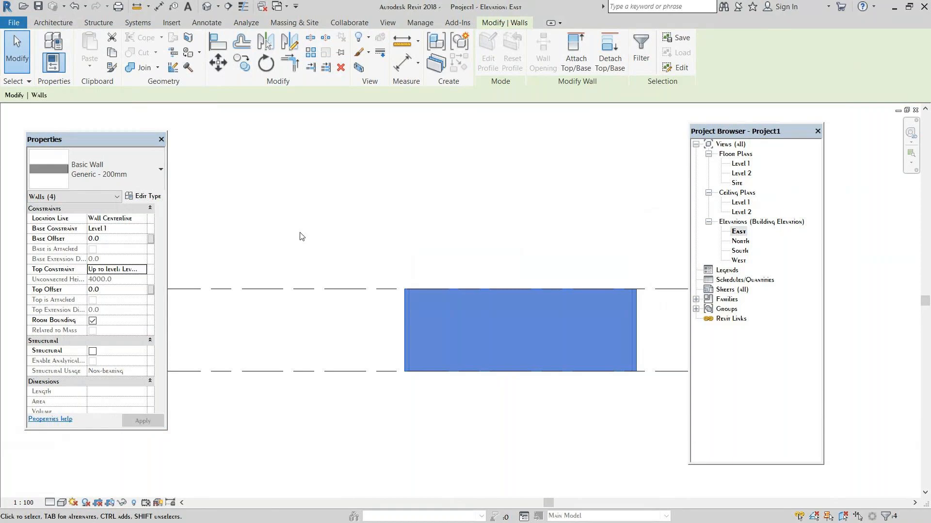
# Step: Open the Level 2 floor plan and start a roof by footprint
pyautogui.click(300, 237)
pyautogui.doubleClick(737, 173)
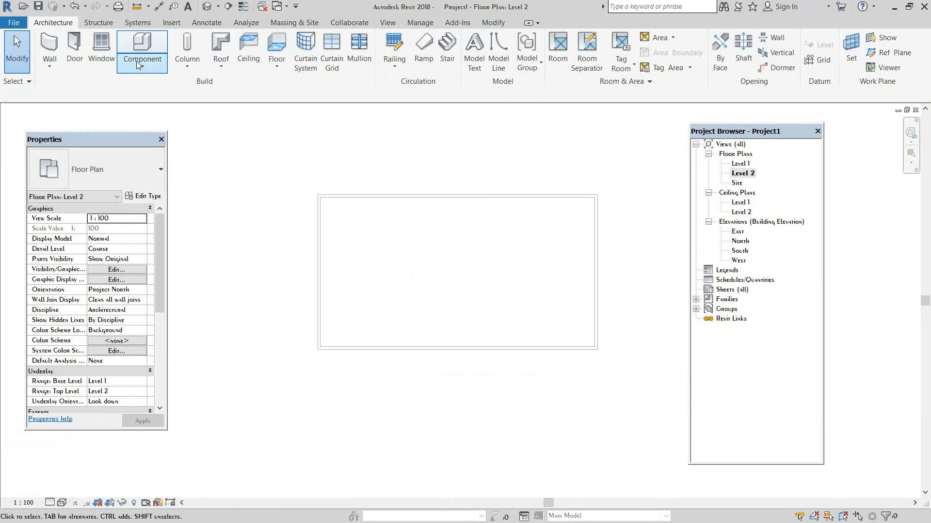
pyautogui.click(219, 51)
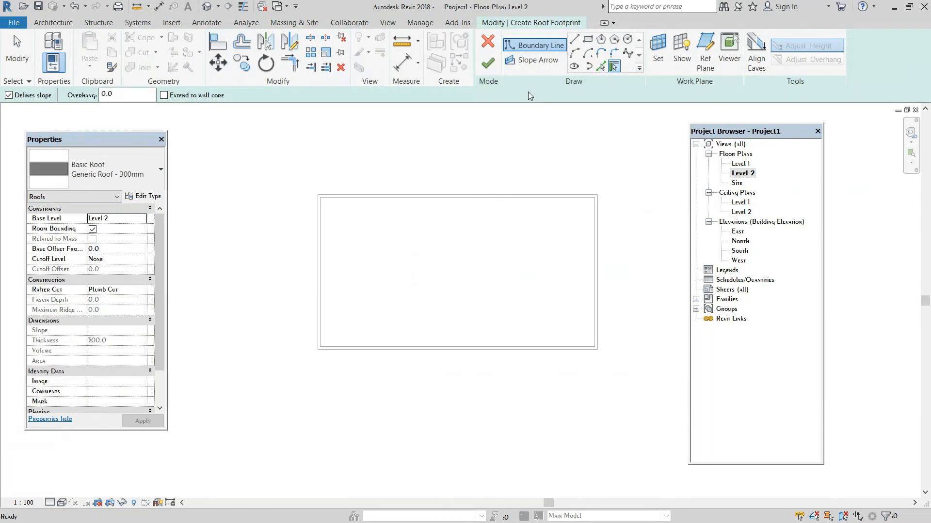
pyautogui.click(588, 38)
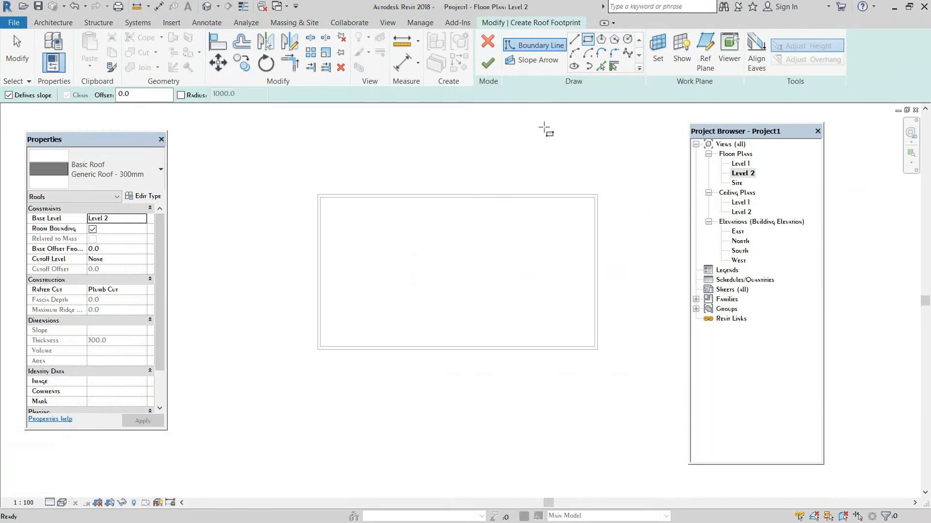
pyautogui.click(317, 194)
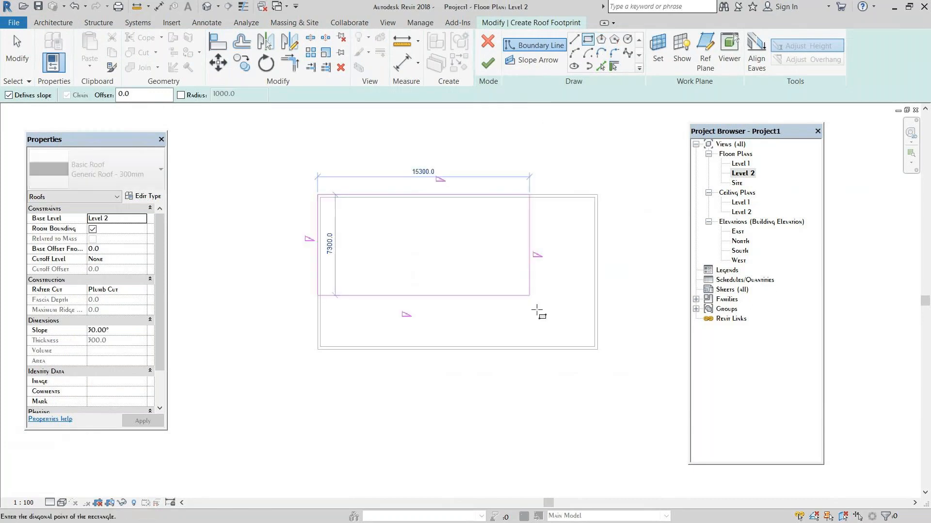
pyautogui.click(597, 350)
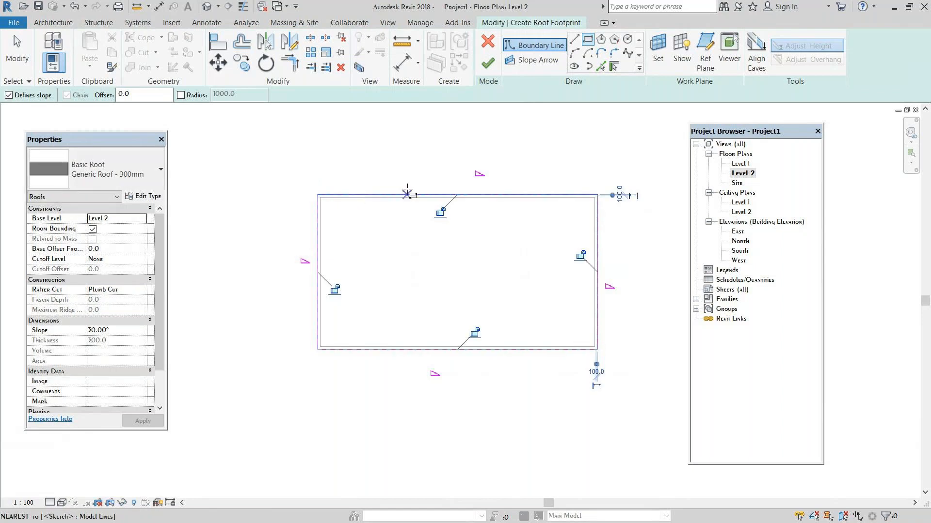
pyautogui.press('Escape')
pyautogui.press('Escape')
pyautogui.moveTo(264, 153)
pyautogui.mouseDown()
pyautogui.moveTo(353, 202)
pyautogui.moveTo(621, 396)
pyautogui.mouseUp()
pyautogui.press('Delete')
# Step: Sketch a rectangular, slope-defining roof boundary offset 500 mm outward from the outer wall corners and finish the roof
pyautogui.click(588, 40)
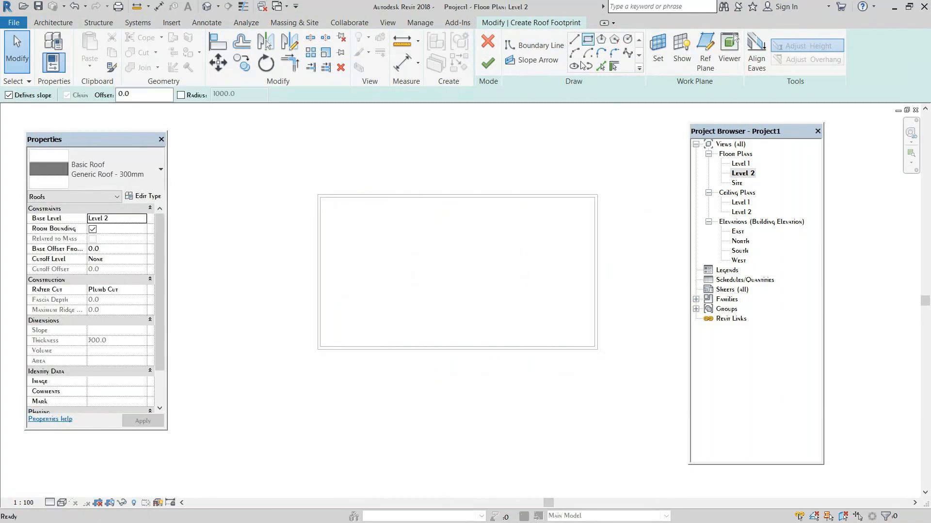
pyautogui.moveTo(135, 95); pyautogui.dragTo(93, 87)
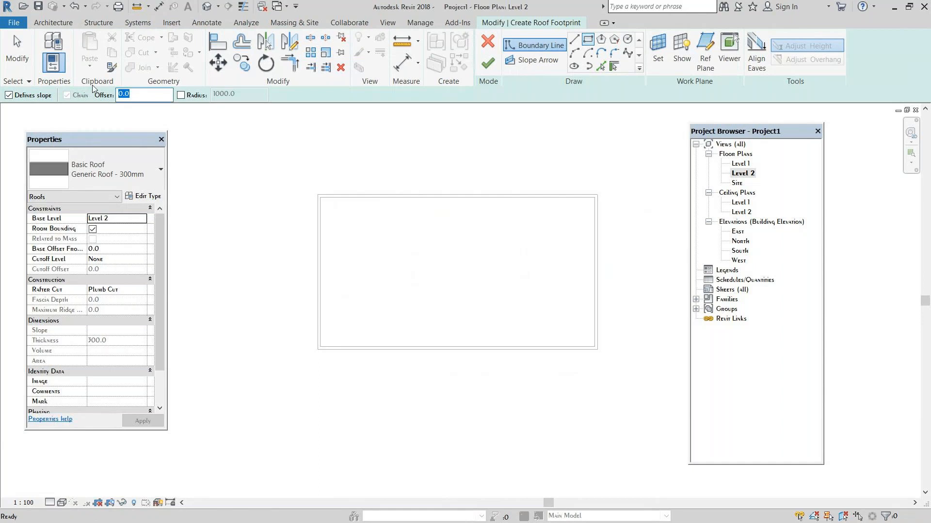
pyautogui.write('500')
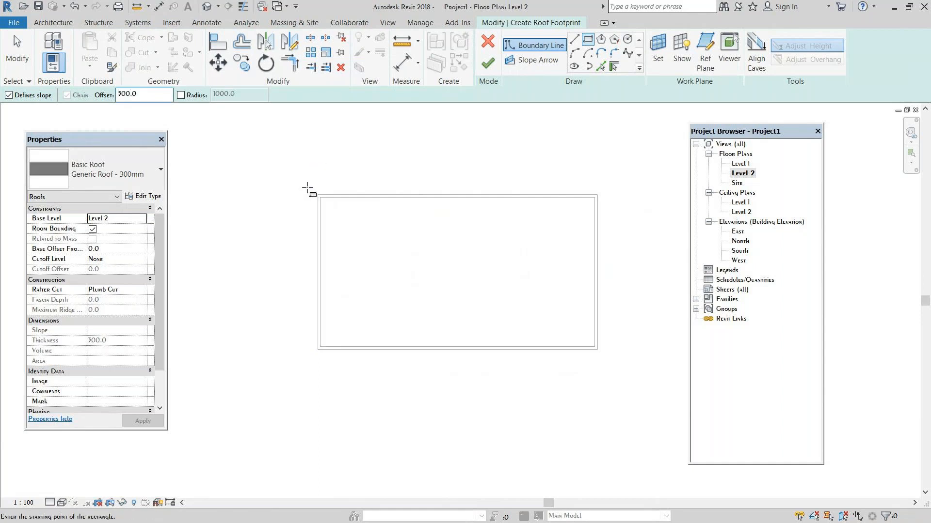
pyautogui.click(319, 195)
pyautogui.click(595, 348)
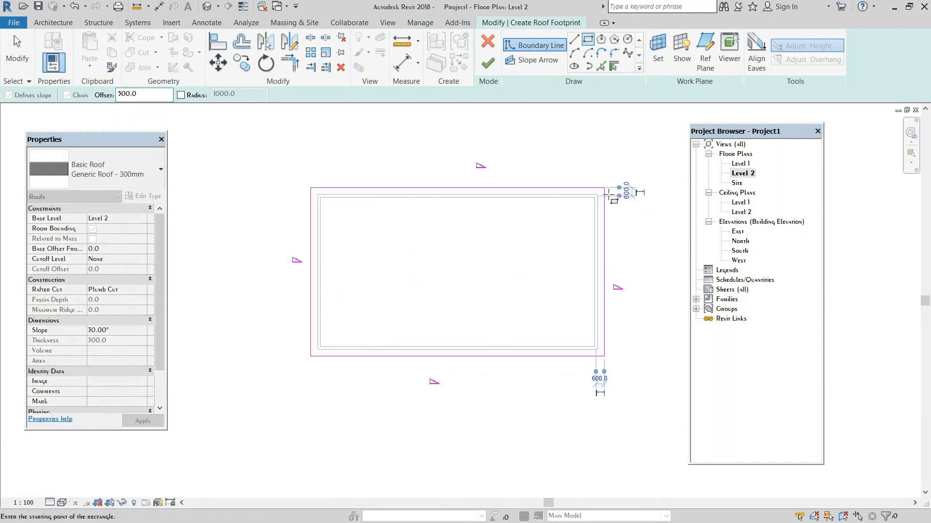
pyautogui.scroll(5, 608, 193)
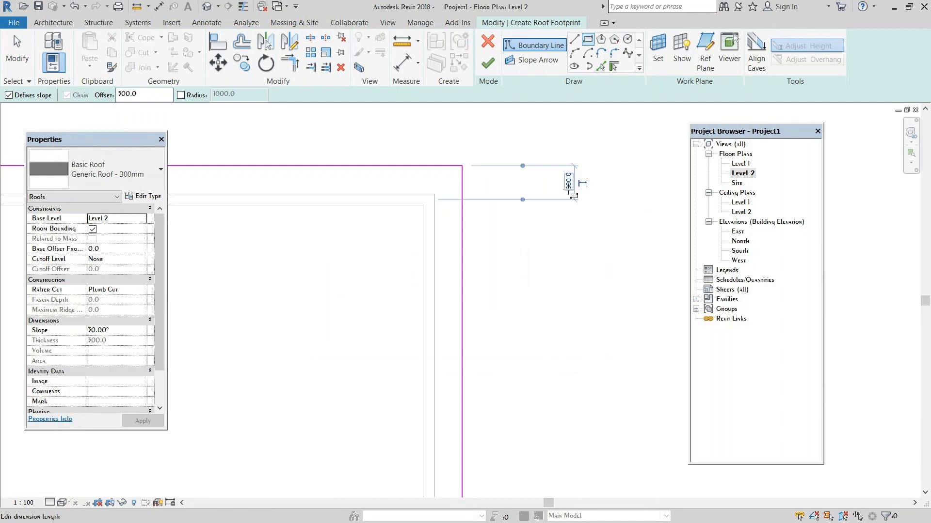
pyautogui.scroll(-5, 573, 196)
pyautogui.moveTo(372, 219); pyautogui.dragTo(445, 224, button='middle')
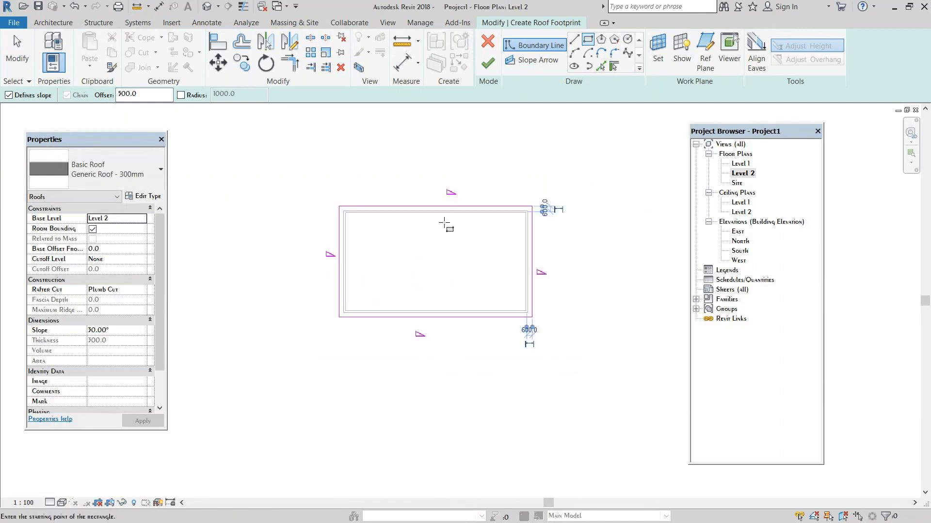
pyautogui.press('Escape')
pyautogui.click(488, 63)
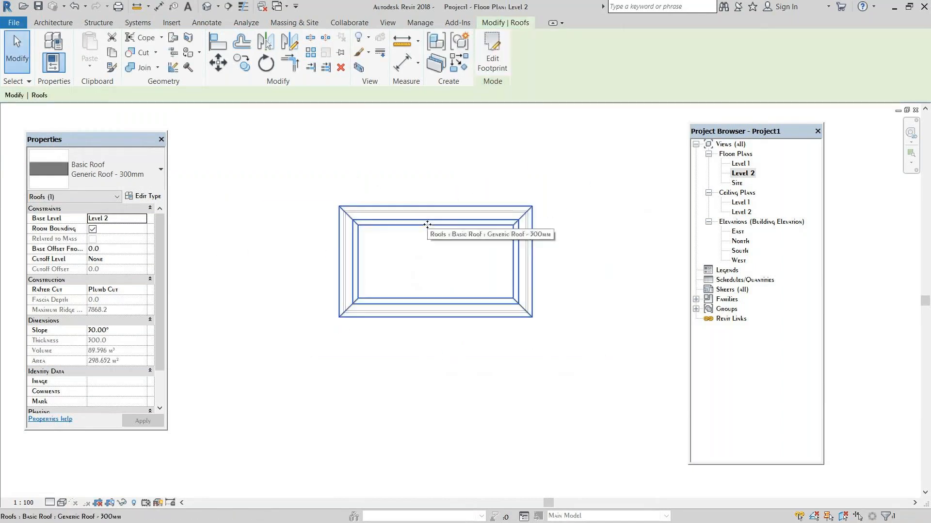
# Step: Open the 3D view and orbit the building to inspect the roof shape
pyautogui.click(207, 7)
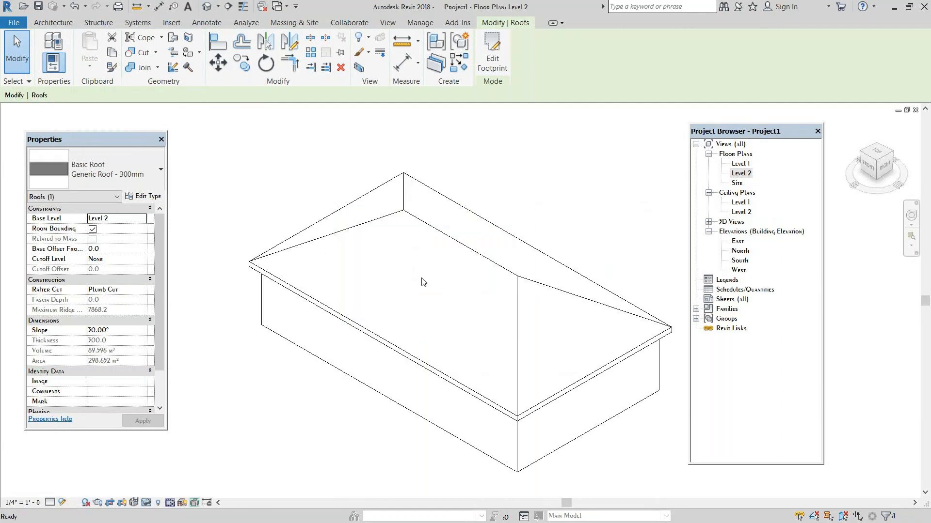
pyautogui.keyDown('shift'); pyautogui.moveTo(436, 308); pyautogui.dragTo(565, 275, button='middle'); pyautogui.keyUp('shift')
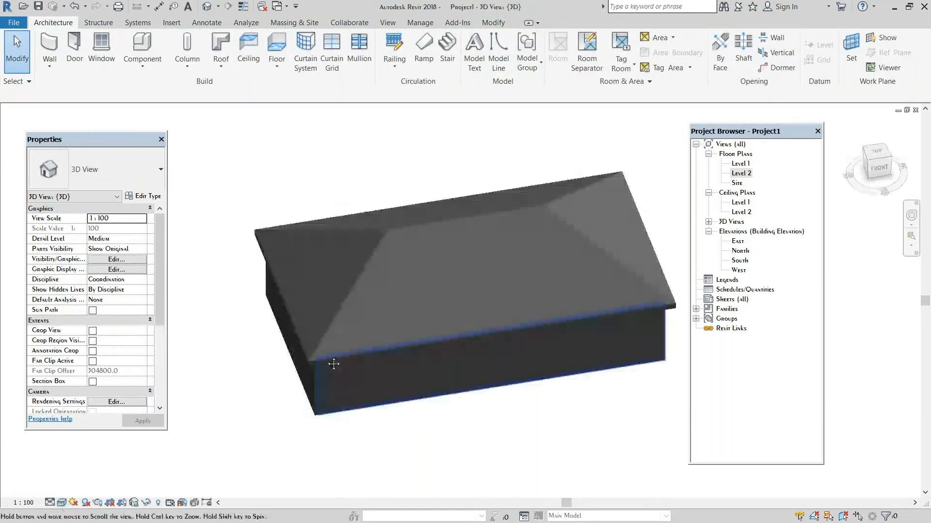
pyautogui.moveTo(333, 364); pyautogui.dragTo(325, 359, button='middle')
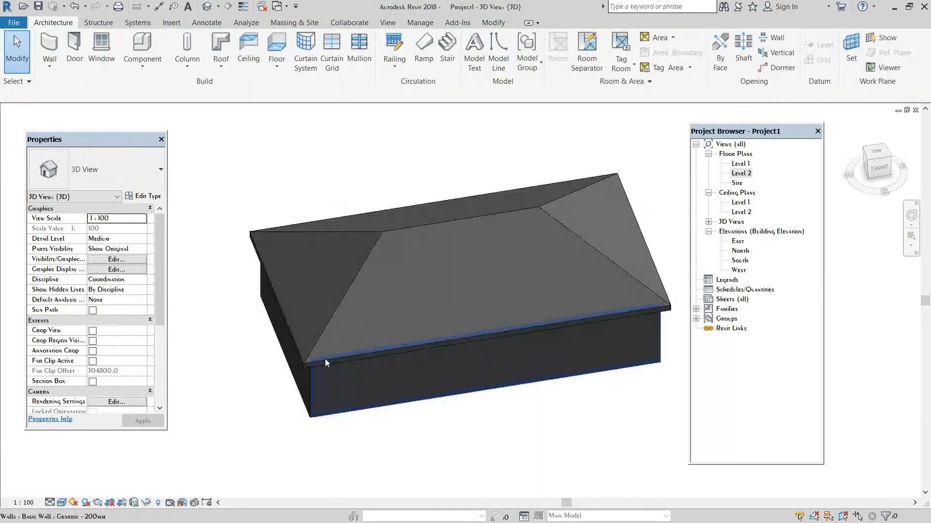
pyautogui.click(345, 288)
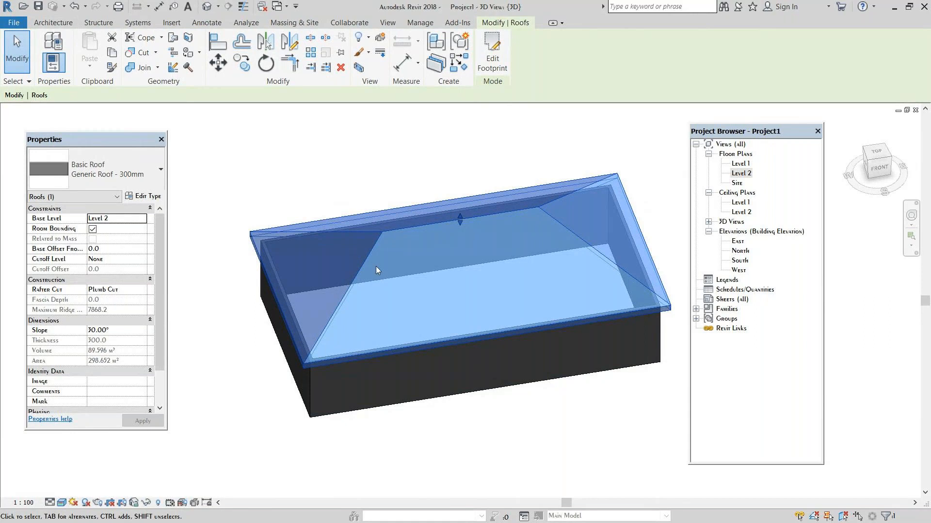
pyautogui.click(353, 144)
# Step: On Level 2, edit the roof footprint to remove the slope definition from the two short boundary lines, and finish the edit
pyautogui.doubleClick(742, 173)
pyautogui.click(513, 260)
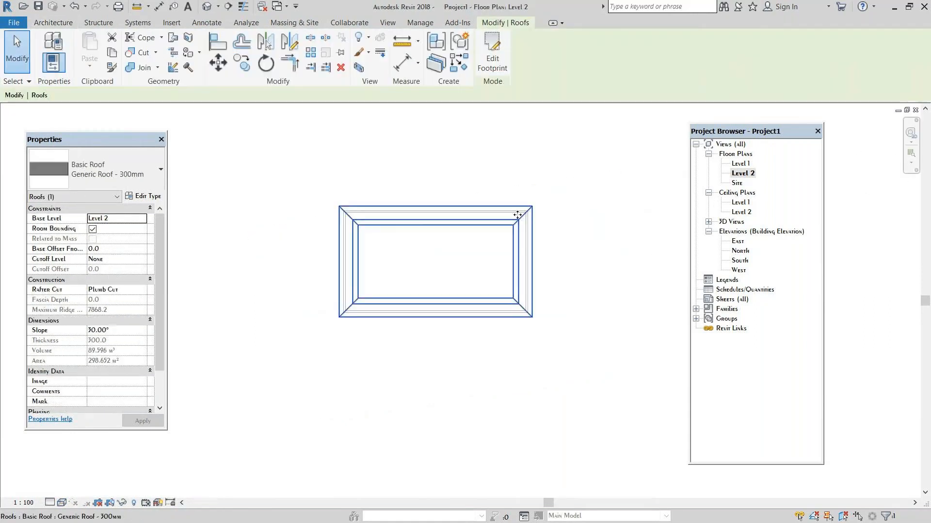
pyautogui.click(496, 63)
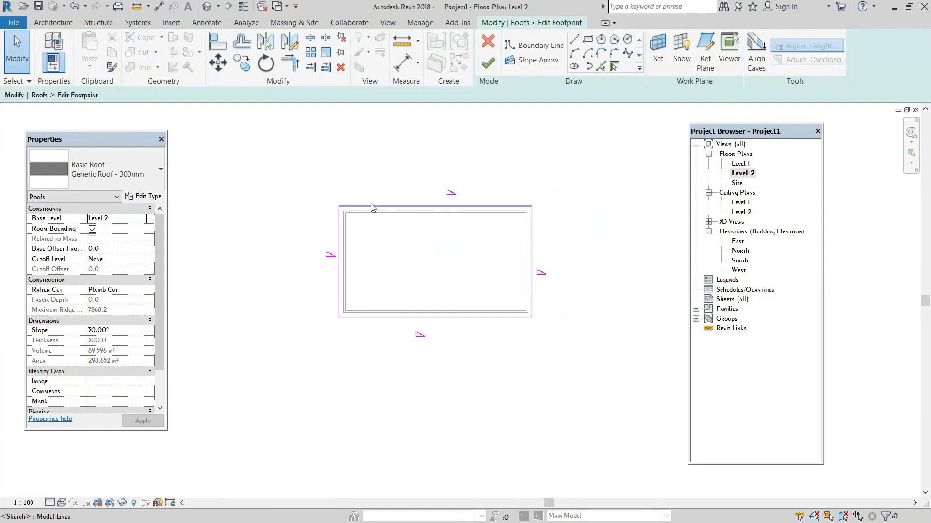
pyautogui.moveTo(565, 266)
pyautogui.mouseDown()
pyautogui.moveTo(294, 251)
pyautogui.moveTo(333, 264)
pyautogui.mouseUp()
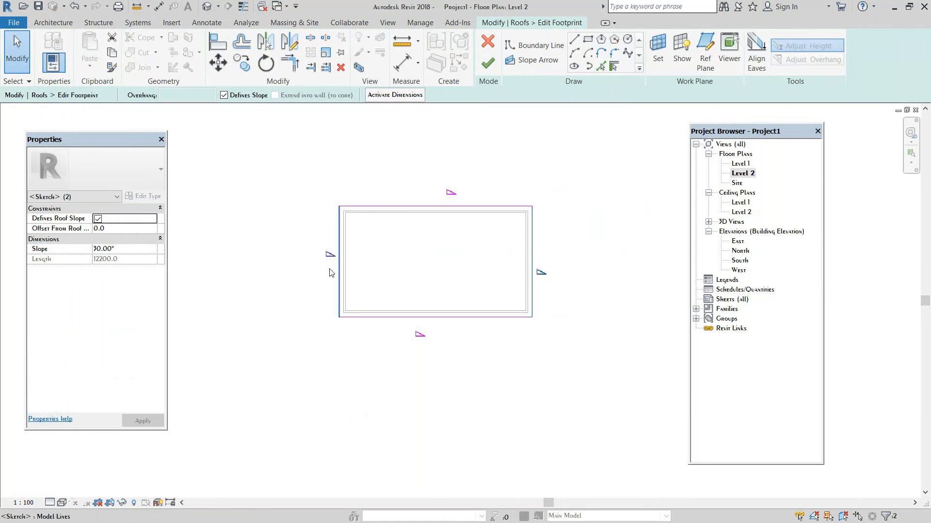
pyautogui.click(492, 265)
pyautogui.moveTo(577, 263); pyautogui.dragTo(306, 251)
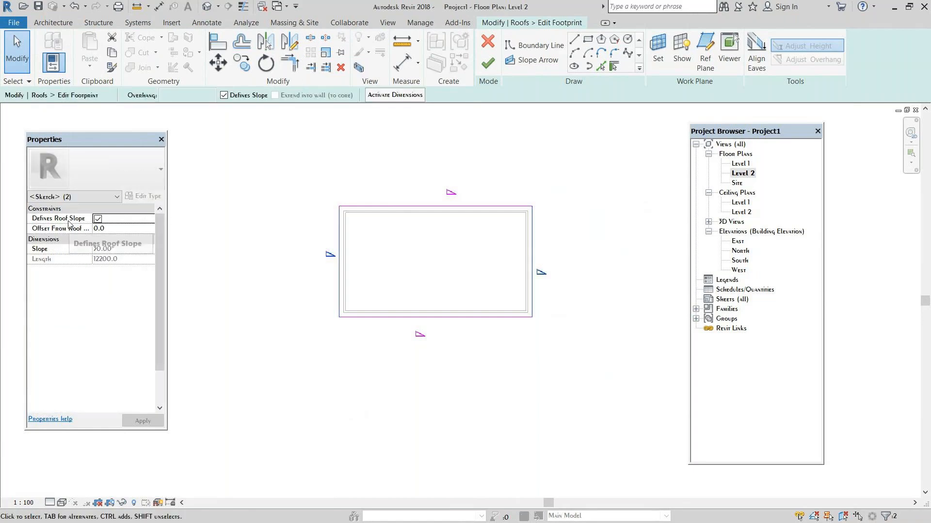
pyautogui.click(223, 241)
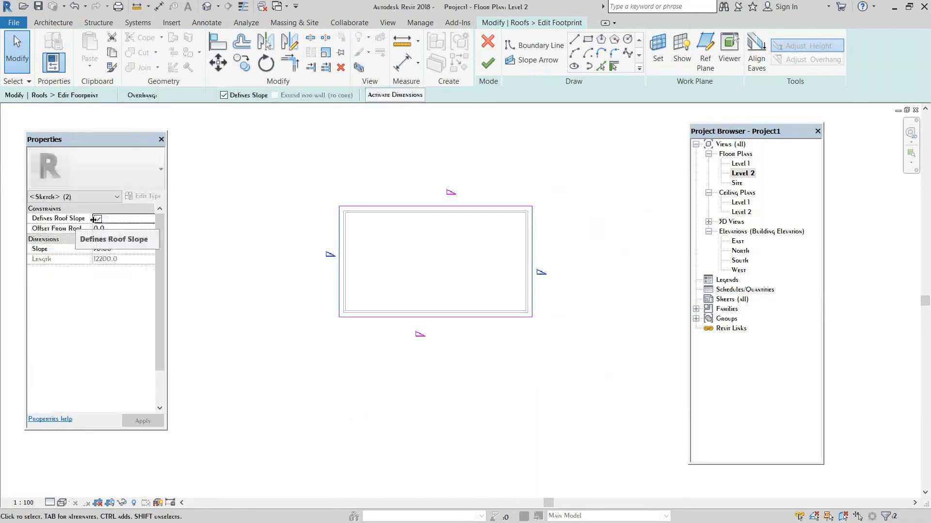
pyautogui.click(97, 219)
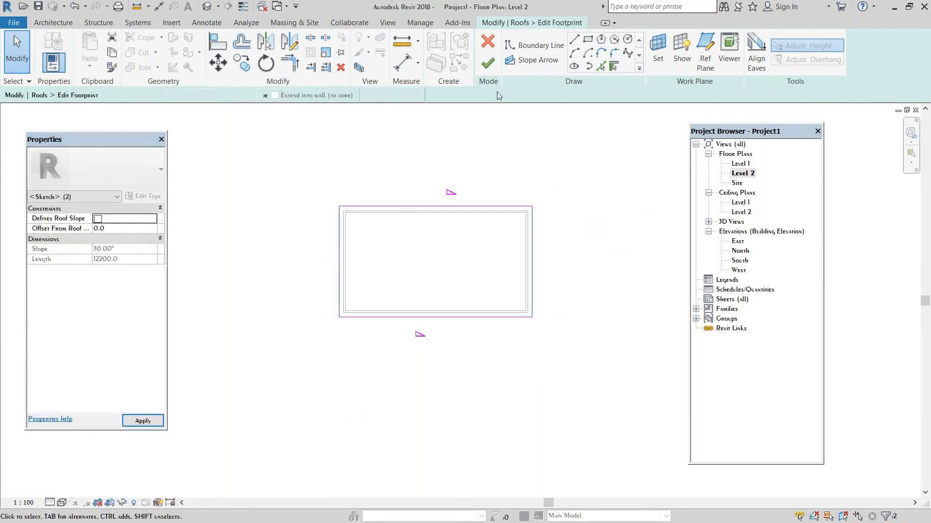
pyautogui.click(496, 71)
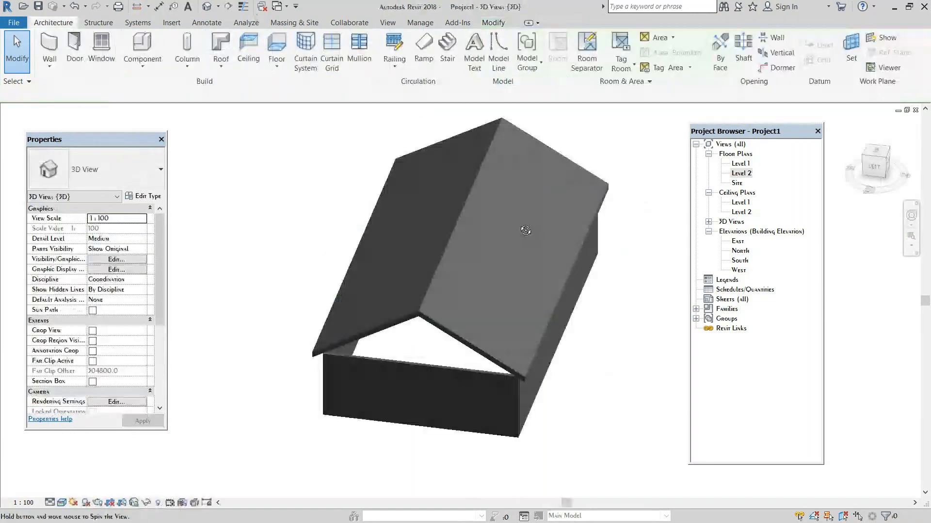
pyautogui.keyDown('shift'); pyautogui.moveTo(526, 231); pyautogui.dragTo(593, 180, button='middle'); pyautogui.keyUp('shift')
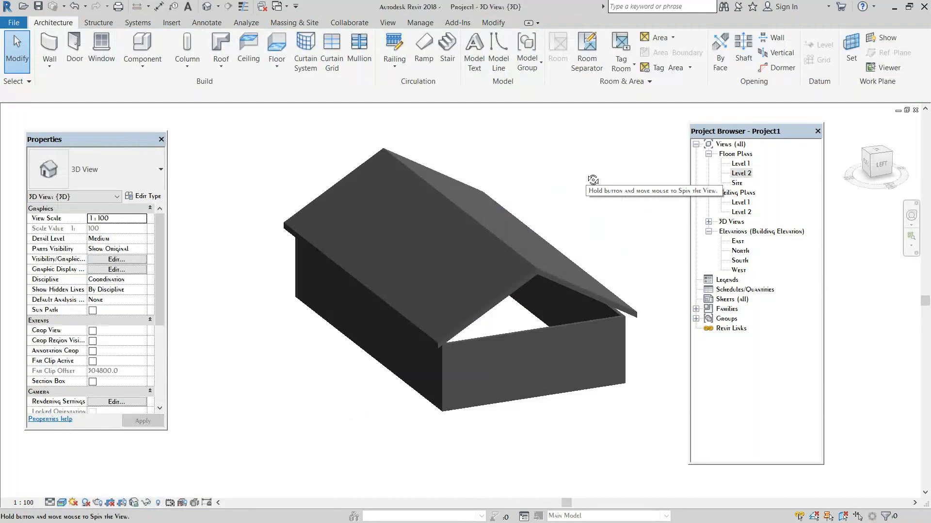
pyautogui.keyDown('shift'); pyautogui.moveTo(593, 180); pyautogui.dragTo(523, 229, button='middle'); pyautogui.keyUp('shift')
pyautogui.press('Tab')
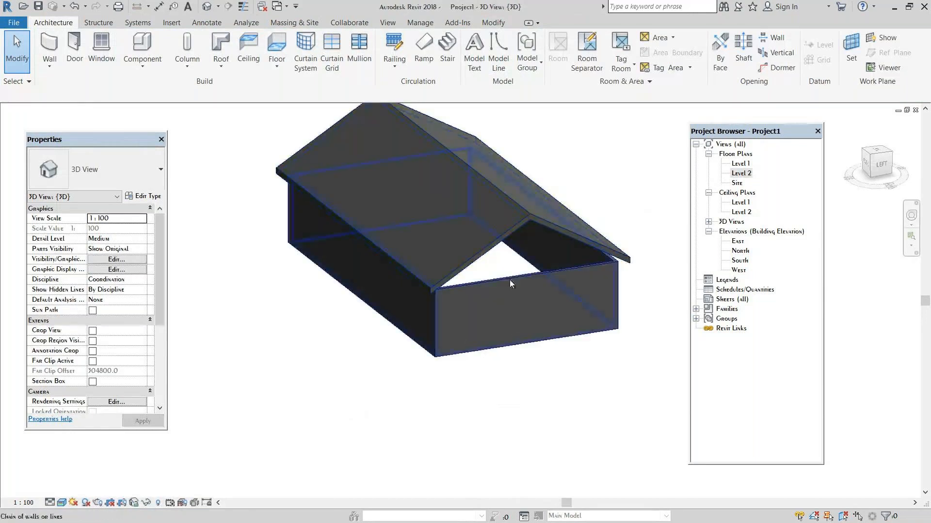
pyautogui.click(511, 279)
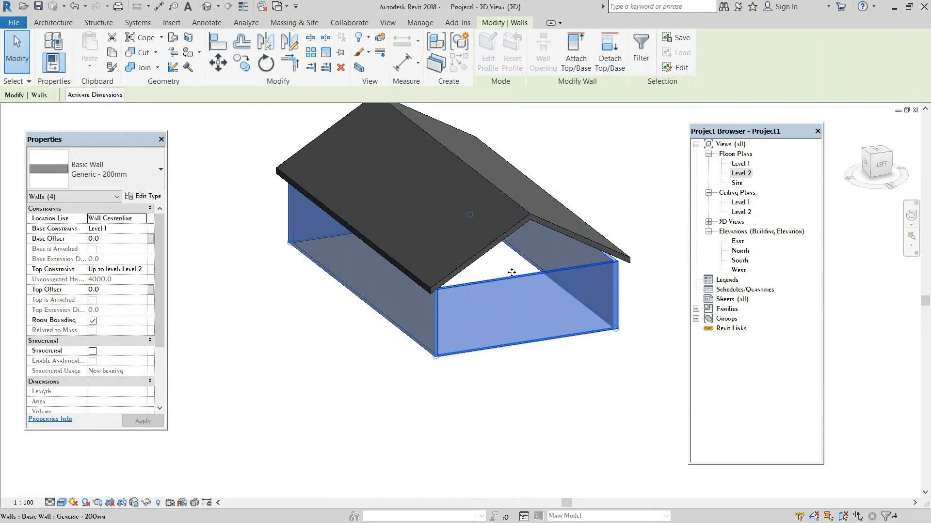
pyautogui.click(534, 348)
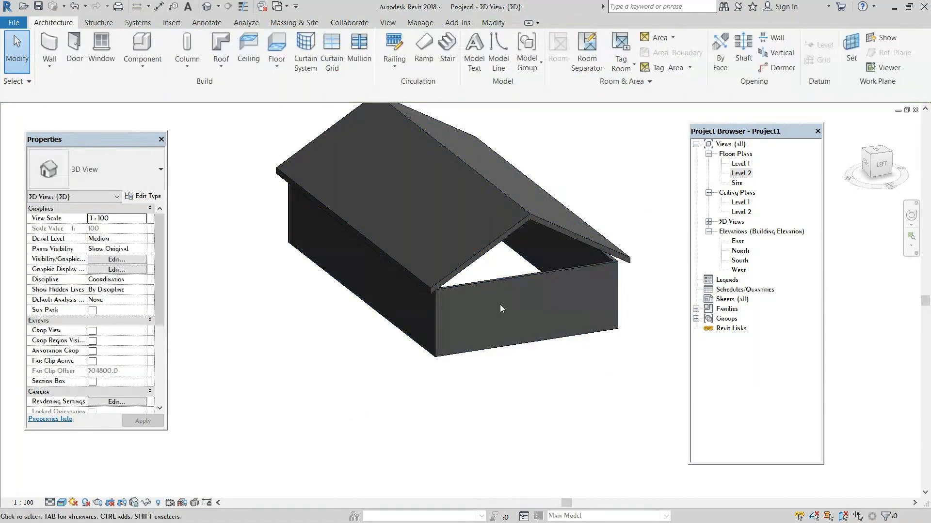
pyautogui.click(495, 286)
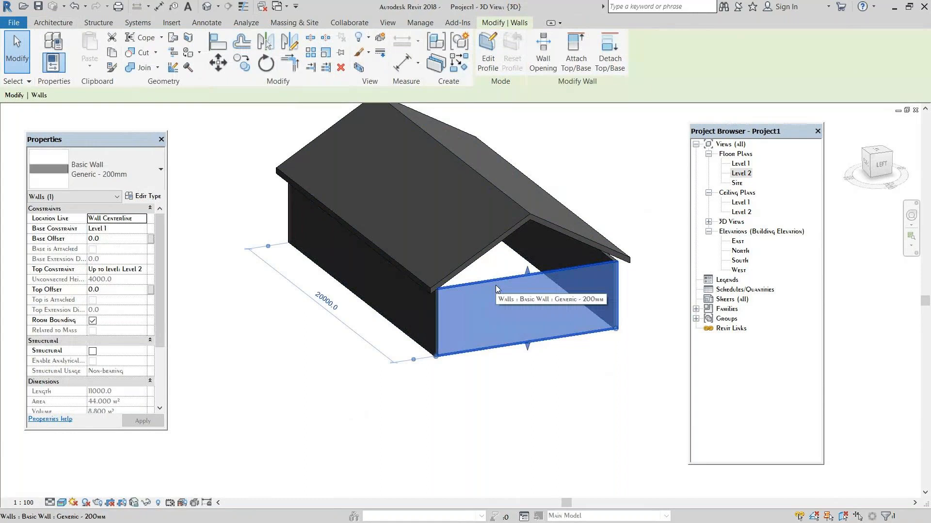
pyautogui.click(387, 321)
pyautogui.click(470, 371)
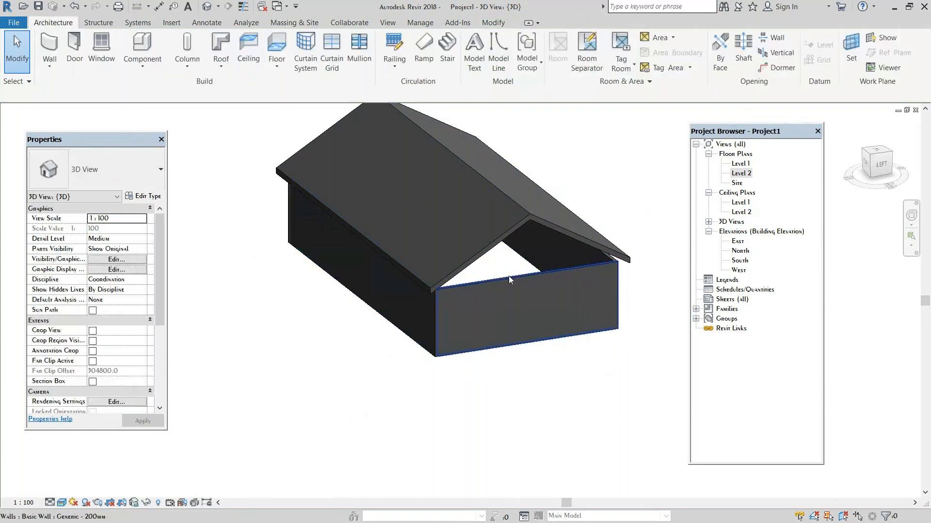
# Step: Select the whole chain of four walls and attach their tops to the gable roof
pyautogui.press('Tab')
pyautogui.click(509, 277)
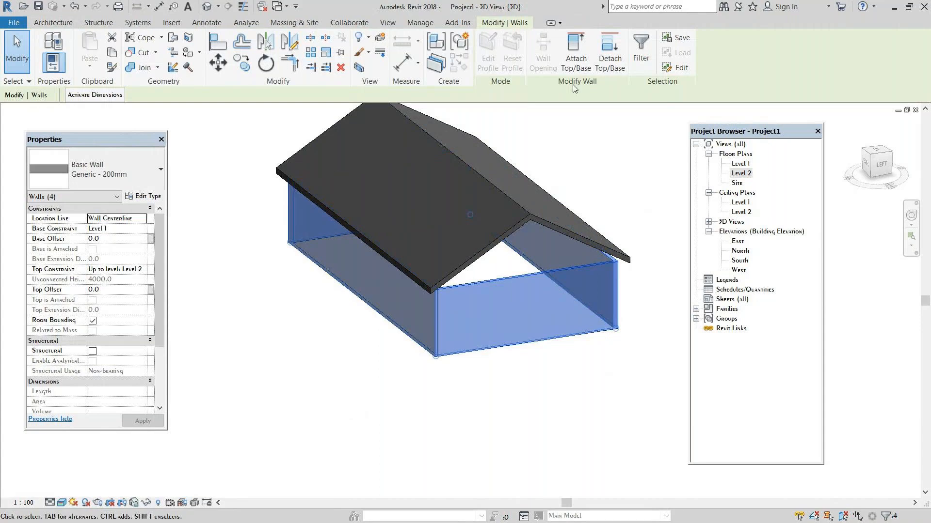
pyautogui.click(576, 57)
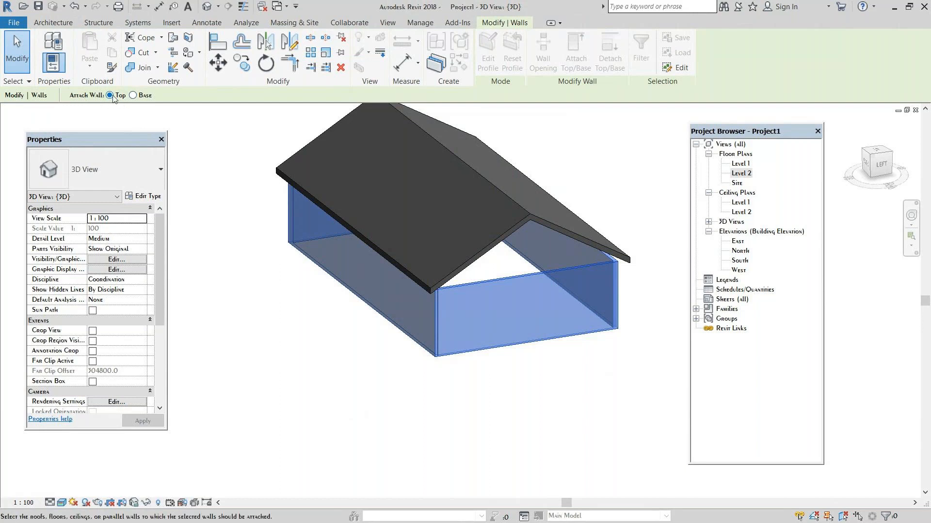
pyautogui.click(505, 230)
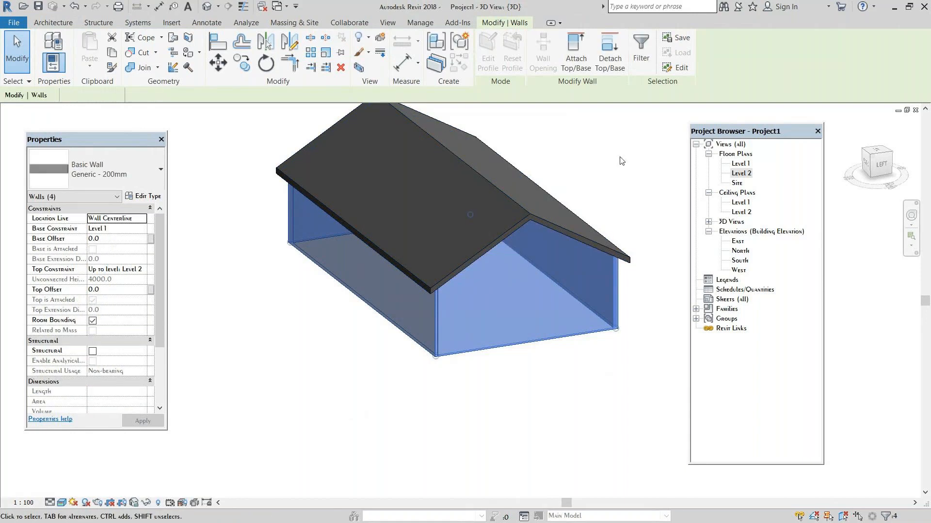
pyautogui.click(620, 159)
pyautogui.moveTo(501, 289)
pyautogui.keyDown('shift'); pyautogui.mouseDown(button='middle')
pyautogui.moveTo(400, 248)
pyautogui.moveTo(496, 285)
pyautogui.mouseUp(button='middle'); pyautogui.keyUp('shift')
pyautogui.moveTo(548, 218); pyautogui.dragTo(536, 257, button='middle')
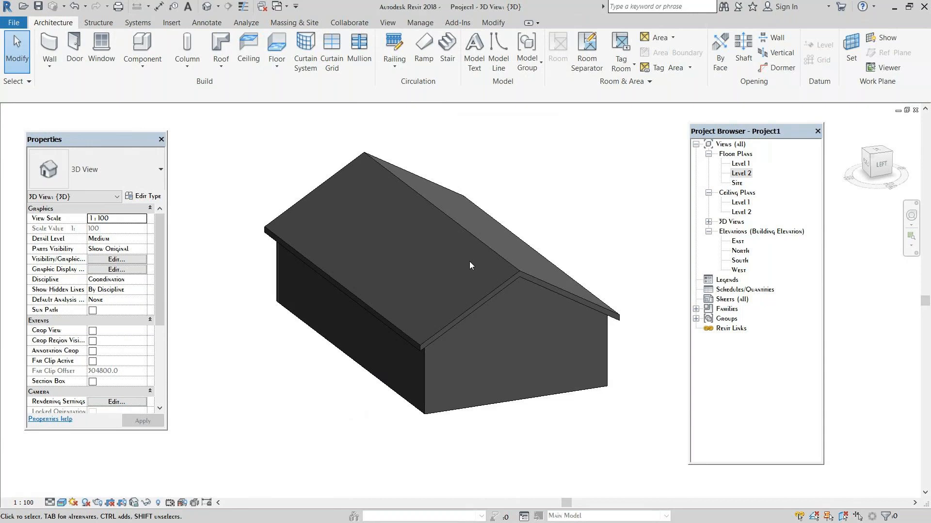
pyautogui.scroll(-2, 469, 265)
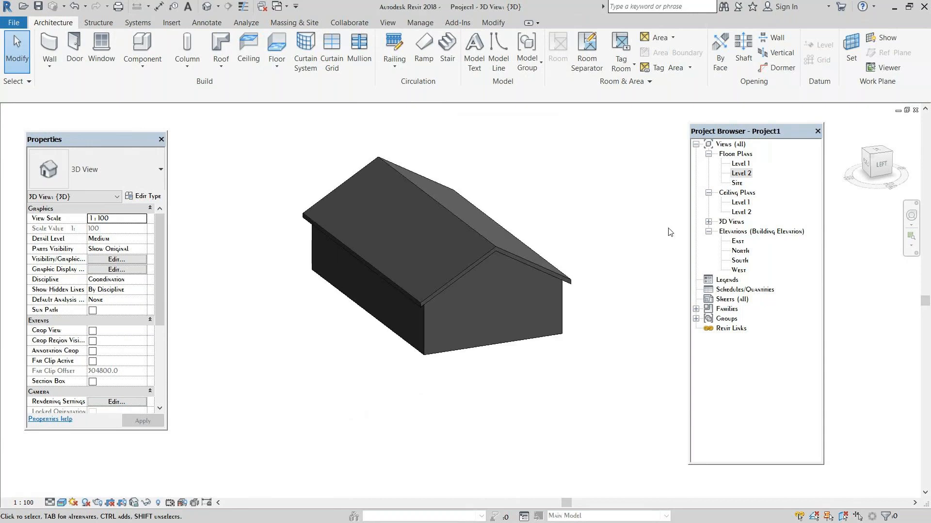
# Step: View the building in the East elevation, and open the North elevation
pyautogui.click(221, 56)
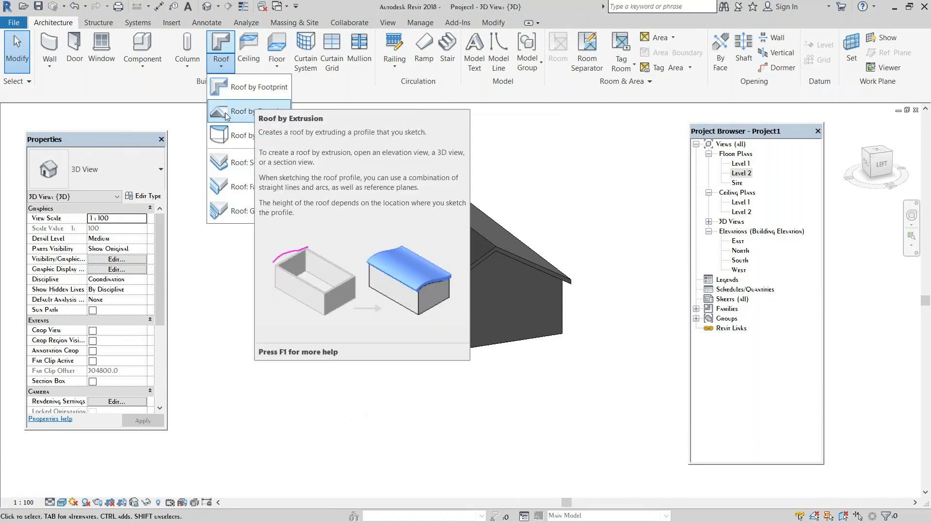
pyautogui.click(598, 196)
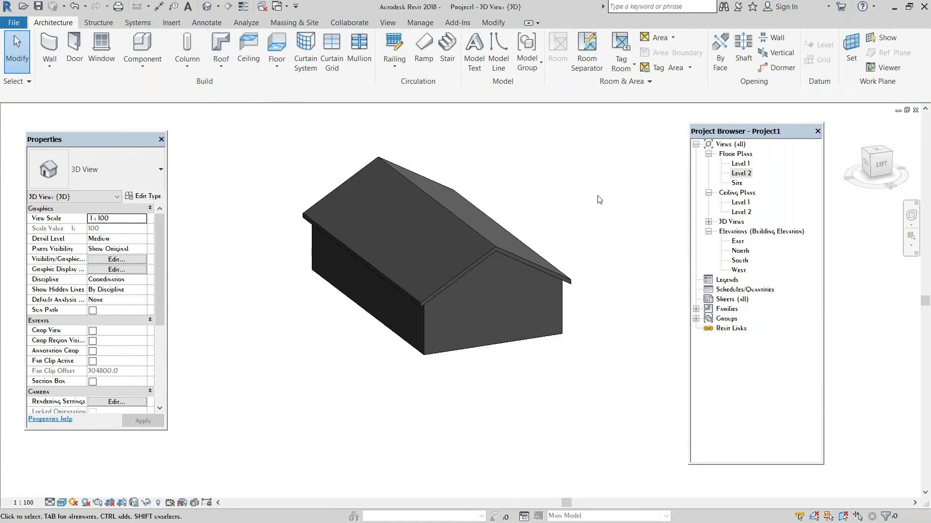
pyautogui.doubleClick(737, 243)
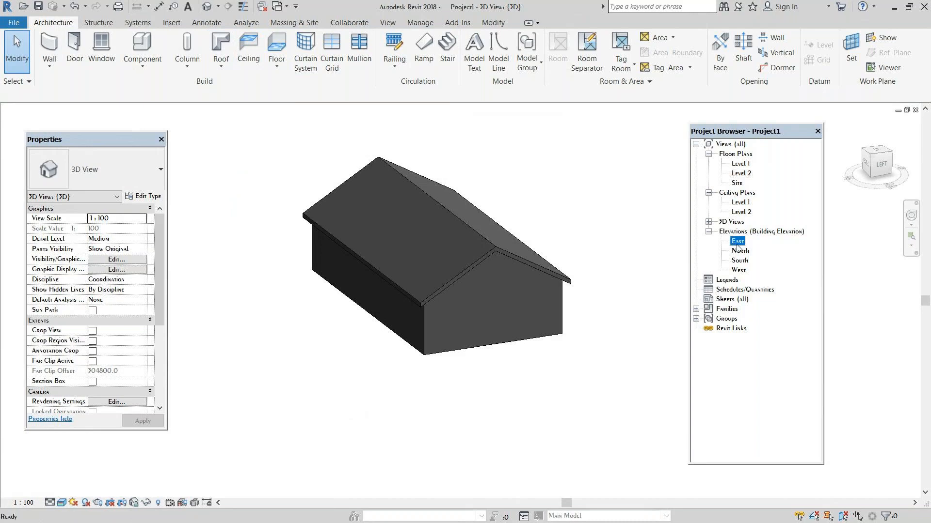
pyautogui.scroll(-1, 441, 284)
pyautogui.moveTo(442, 284); pyautogui.dragTo(454, 249, button='middle')
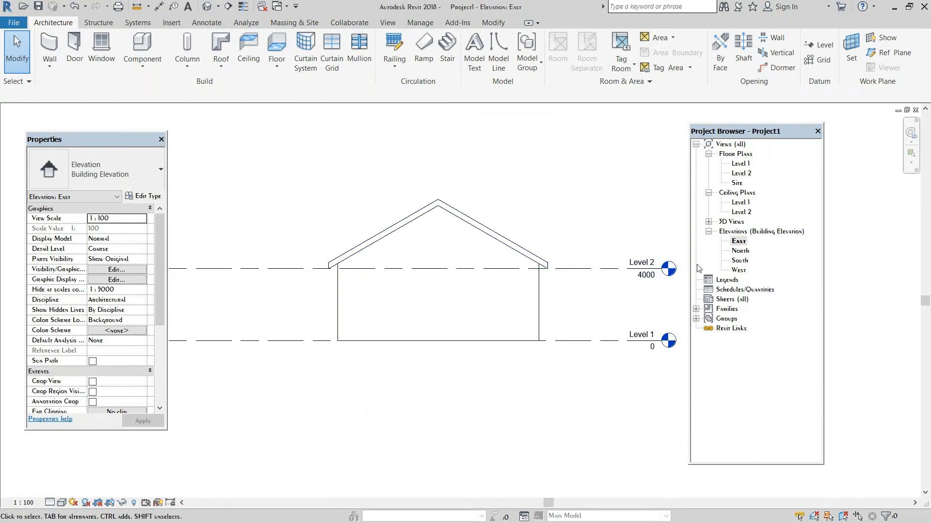
pyautogui.click(740, 251)
pyautogui.doubleClick(740, 251)
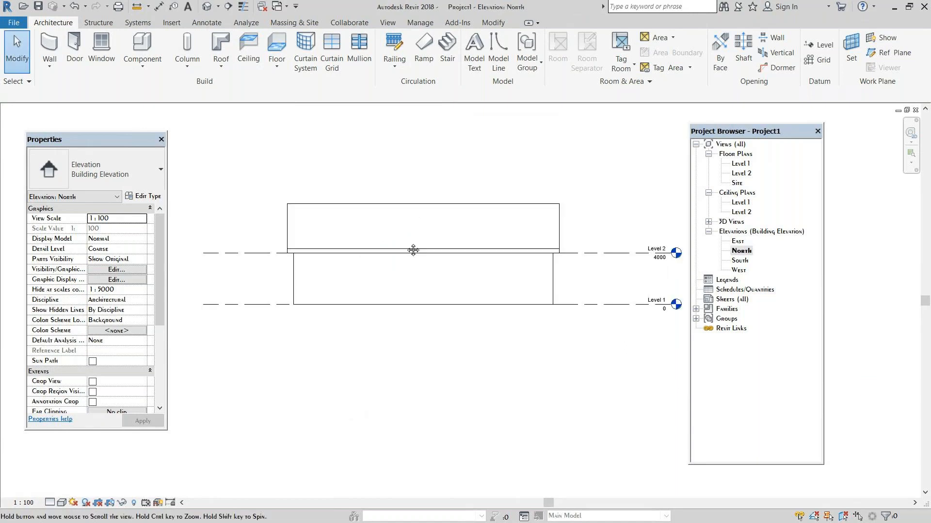
pyautogui.click(219, 62)
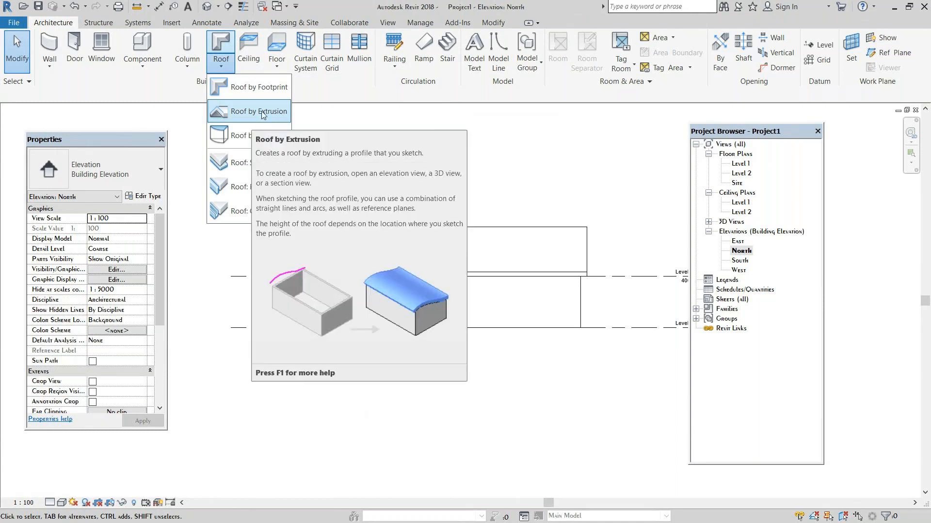
pyautogui.click(262, 114)
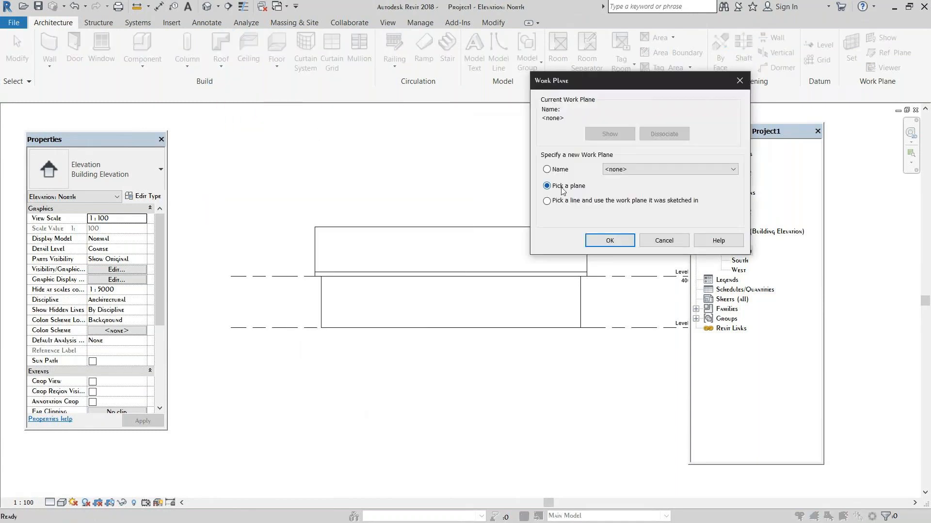
pyautogui.click(660, 243)
# Step: Start a roof by extrusion, pick the existing roof's eave face as work plane, and use Level 2 with 0.0 offset as reference
pyautogui.click(222, 69)
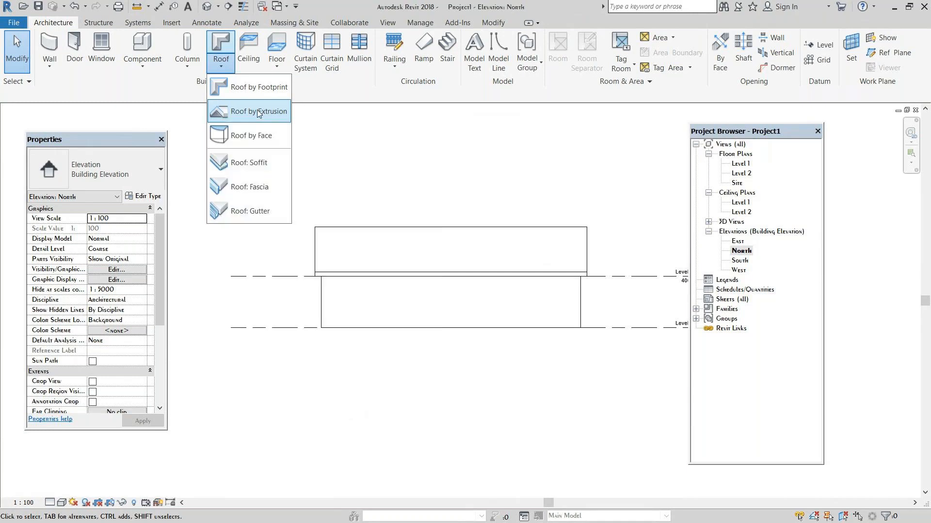
pyautogui.click(257, 111)
pyautogui.moveTo(583, 79); pyautogui.dragTo(369, 63)
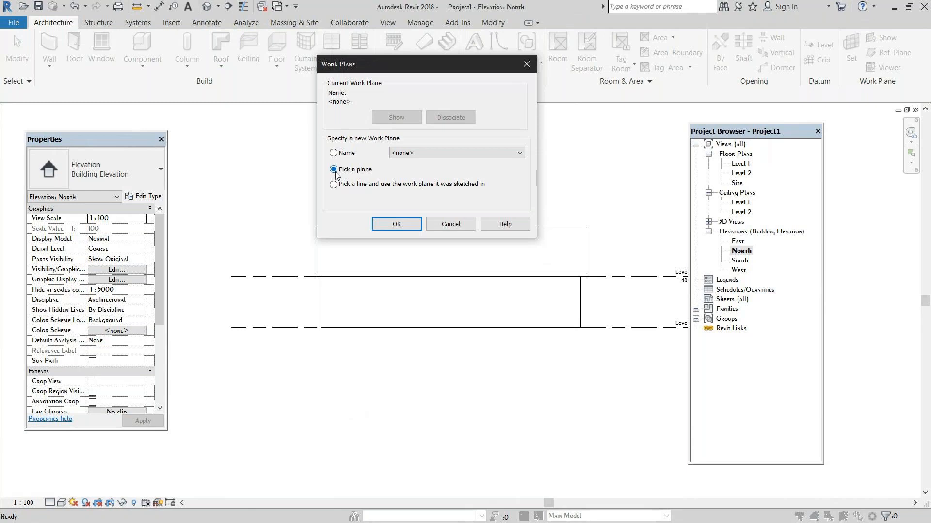
pyautogui.click(393, 225)
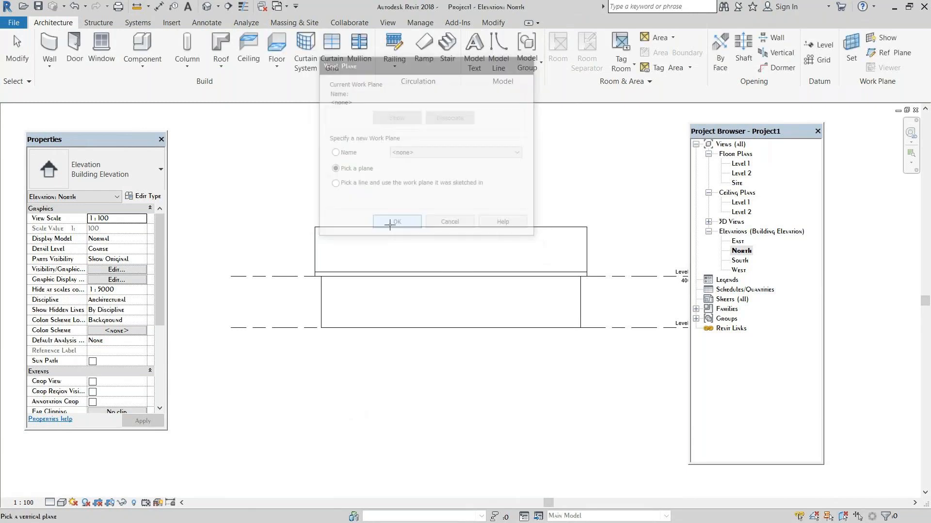
pyautogui.scroll(1, 421, 273)
pyautogui.moveTo(422, 272); pyautogui.dragTo(419, 252, button='middle')
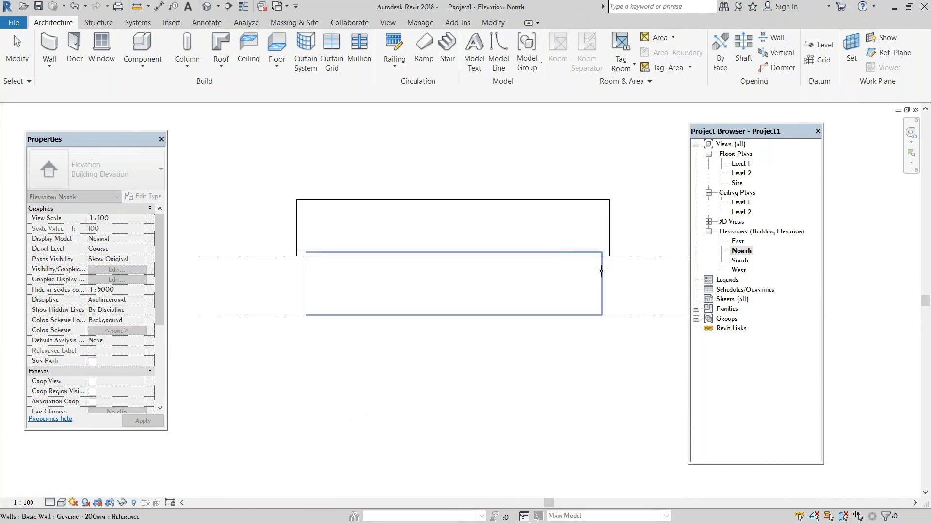
pyautogui.scroll(2, 601, 271)
pyautogui.scroll(1, 613, 256)
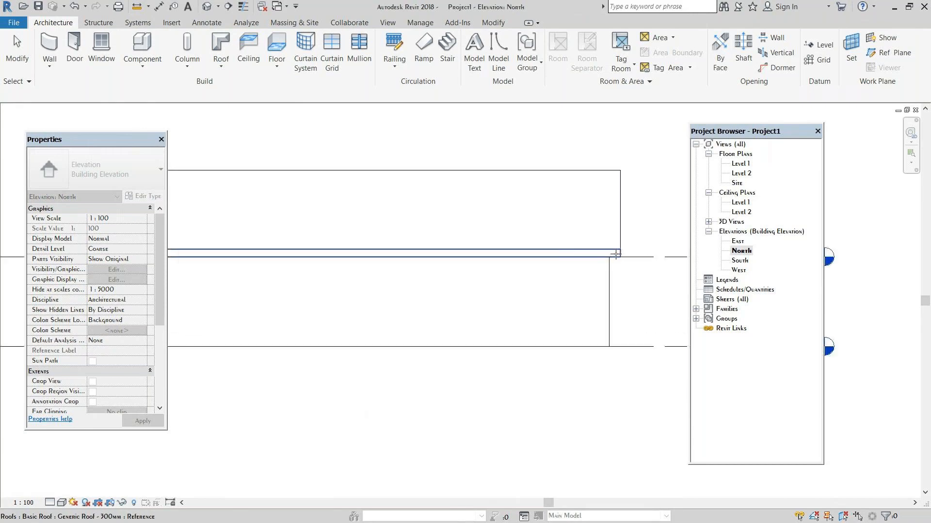
pyautogui.scroll(-1, 590, 257)
pyautogui.moveTo(286, 256); pyautogui.dragTo(388, 247, button='middle')
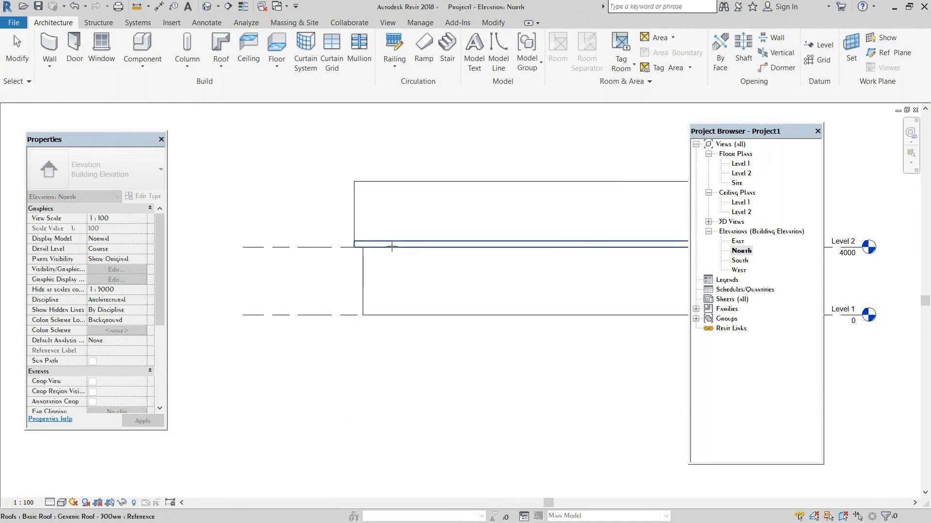
pyautogui.scroll(2, 392, 247)
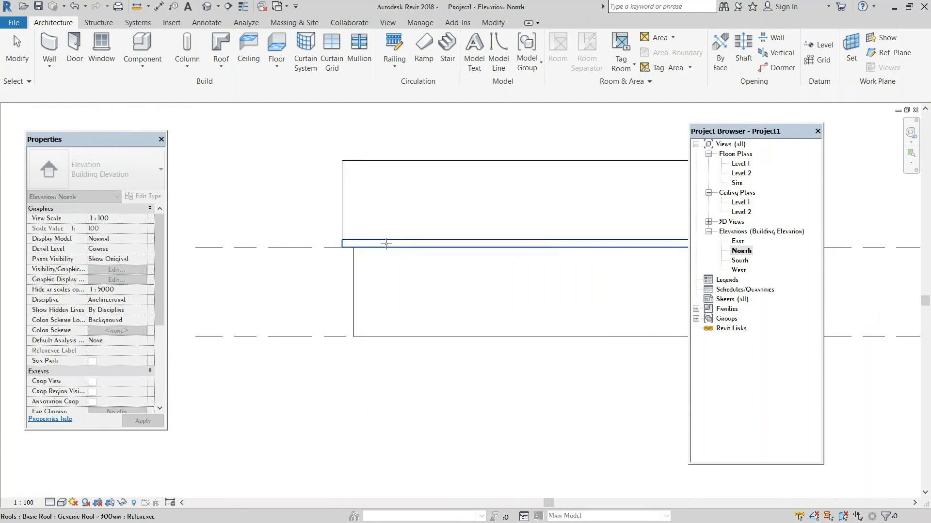
pyautogui.click(386, 244)
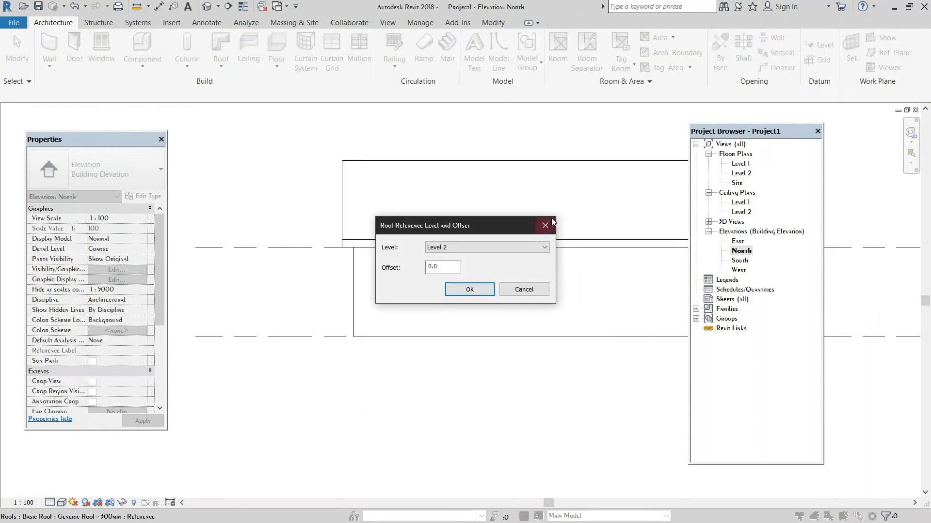
pyautogui.click(468, 295)
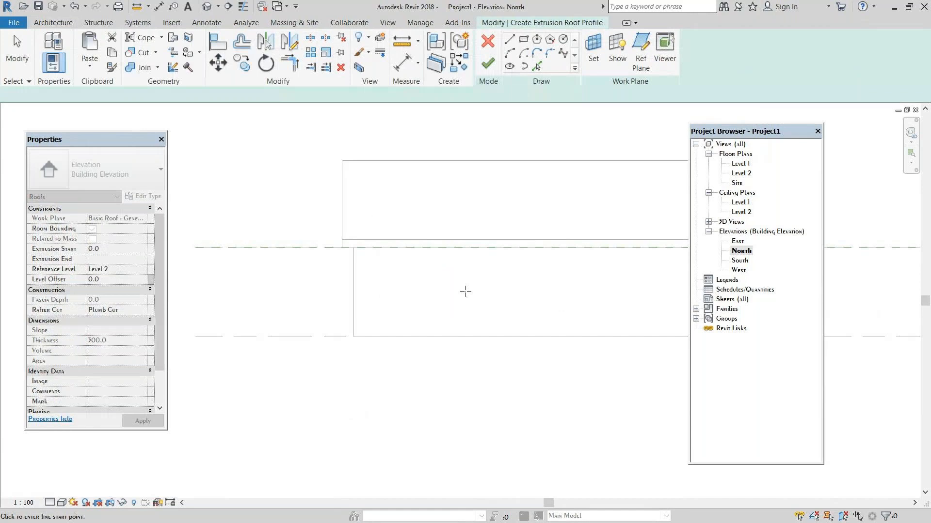
# Step: Sketch a profile with a vertical line about 400 mm down from the ridge's midpoint and a sloping line about 4100 mm long
pyautogui.moveTo(466, 292); pyautogui.dragTo(373, 331, button='middle')
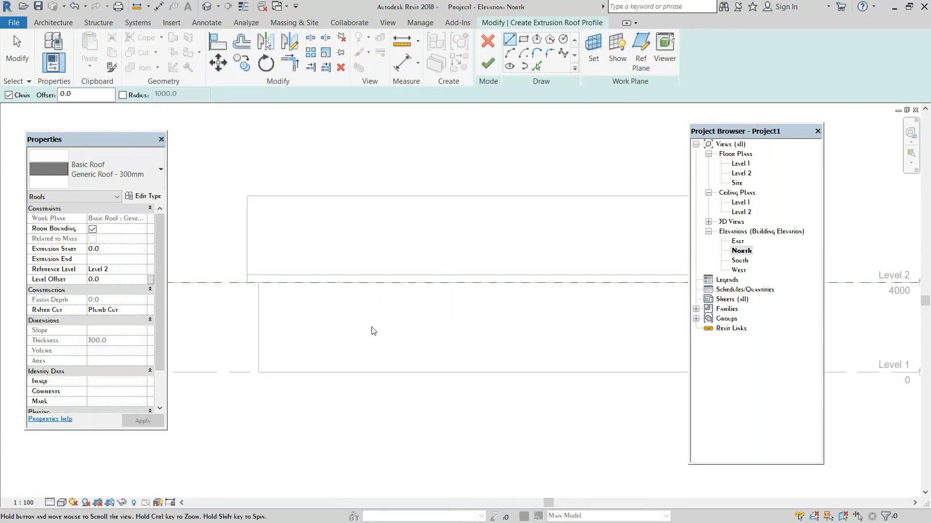
pyautogui.moveTo(373, 331); pyautogui.dragTo(346, 337, button='middle')
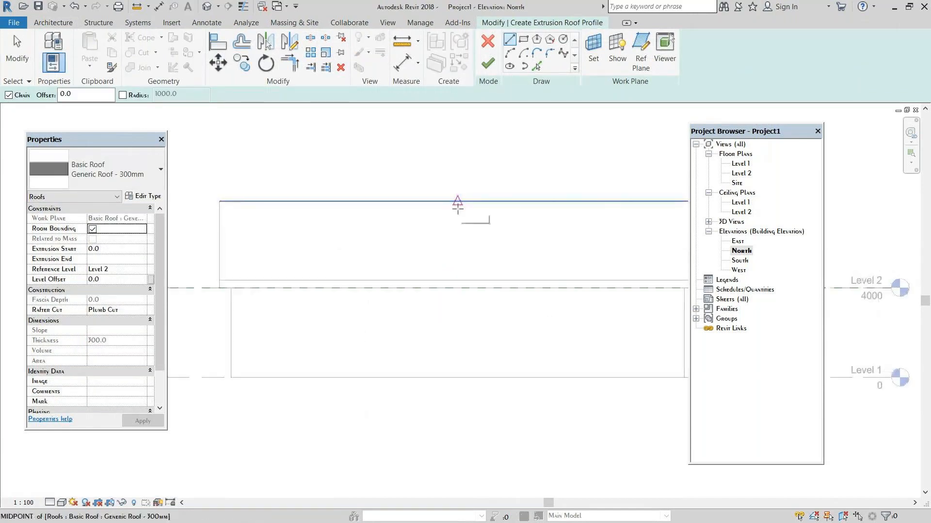
pyautogui.scroll(2, 458, 204)
pyautogui.click(457, 201)
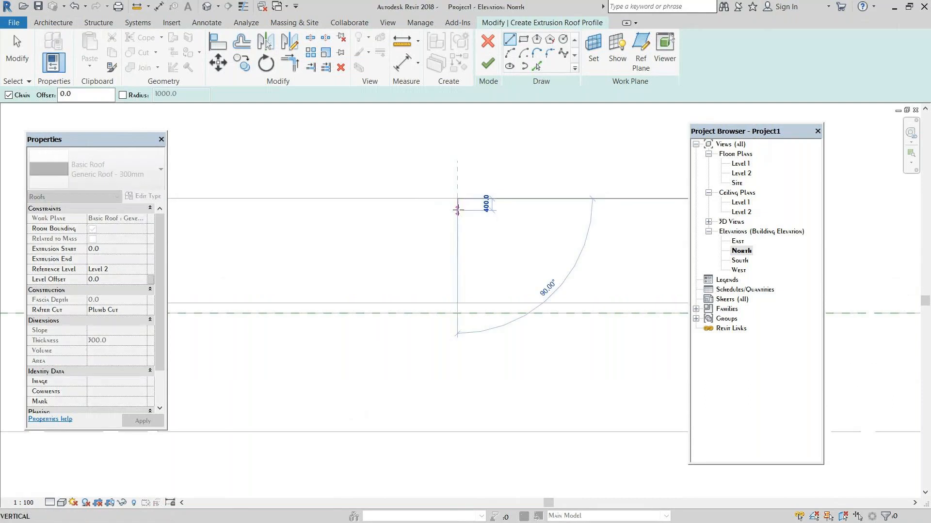
pyautogui.click(456, 212)
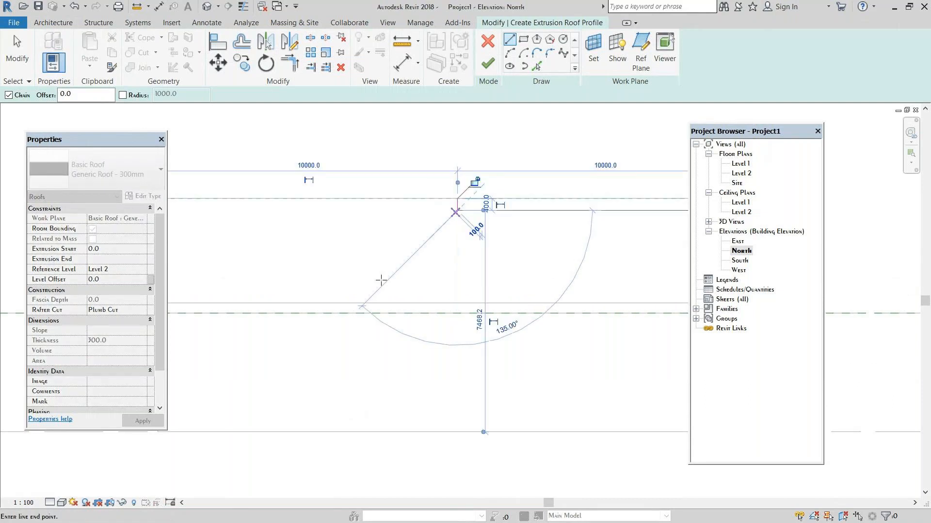
pyautogui.click(368, 285)
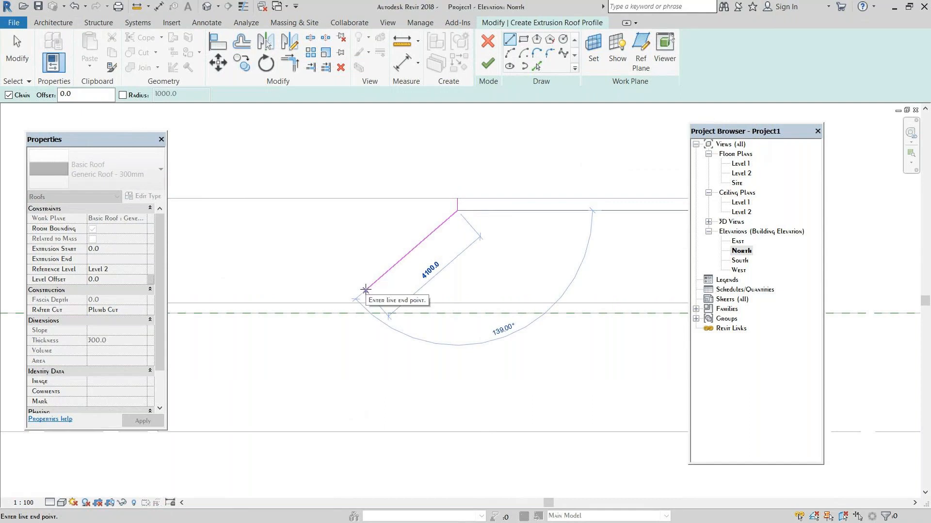
pyautogui.press('Escape')
pyautogui.press('Escape')
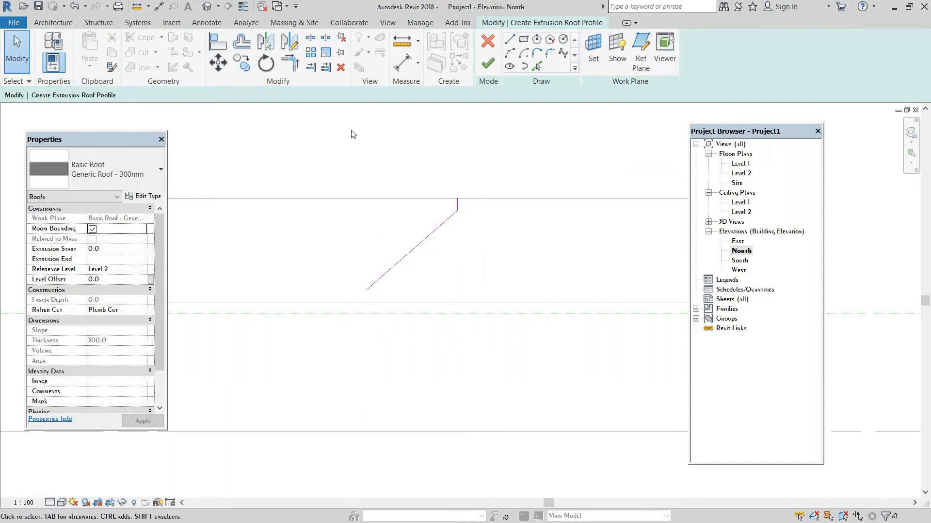
# Step: Mirror the 4100 mm sloping profile line about the short vertical line, keeping the original, to form a symmetrical gable
pyautogui.click(411, 235)
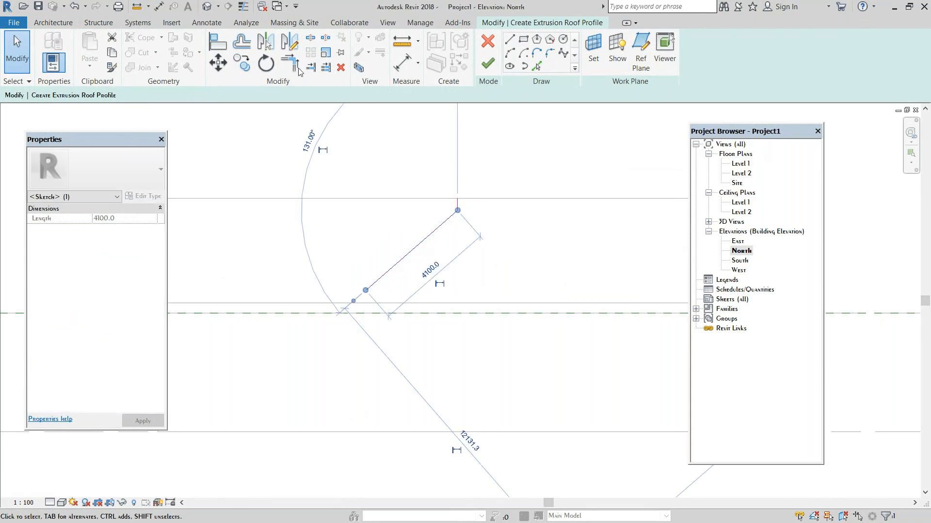
pyautogui.press('m')
pyautogui.press('m')
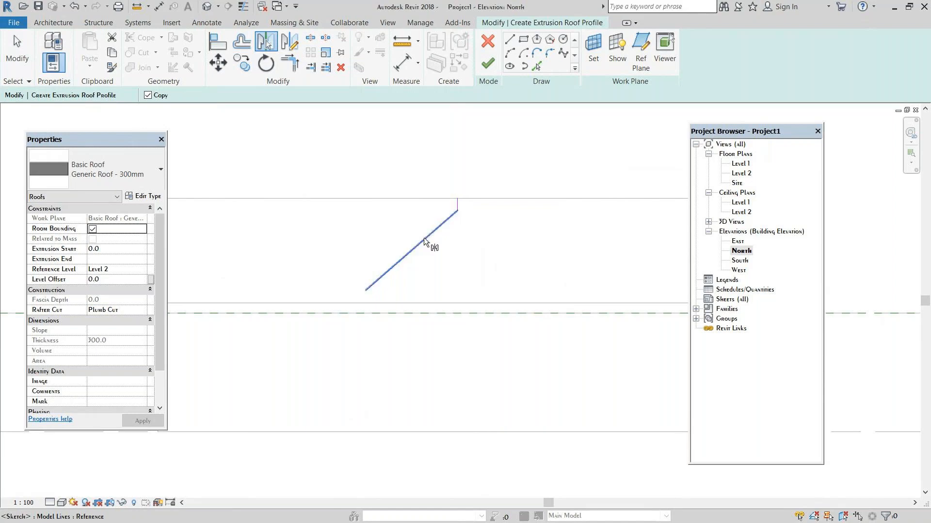
pyautogui.click(457, 206)
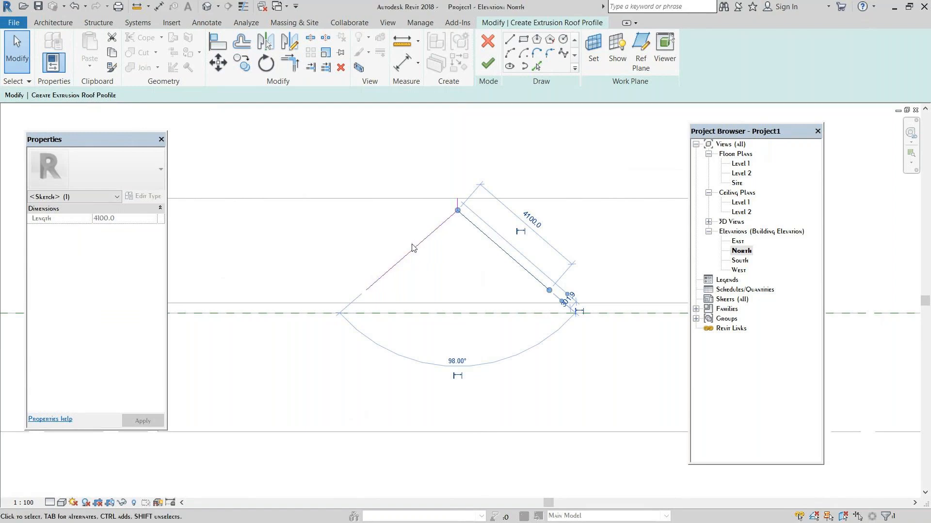
pyautogui.click(488, 67)
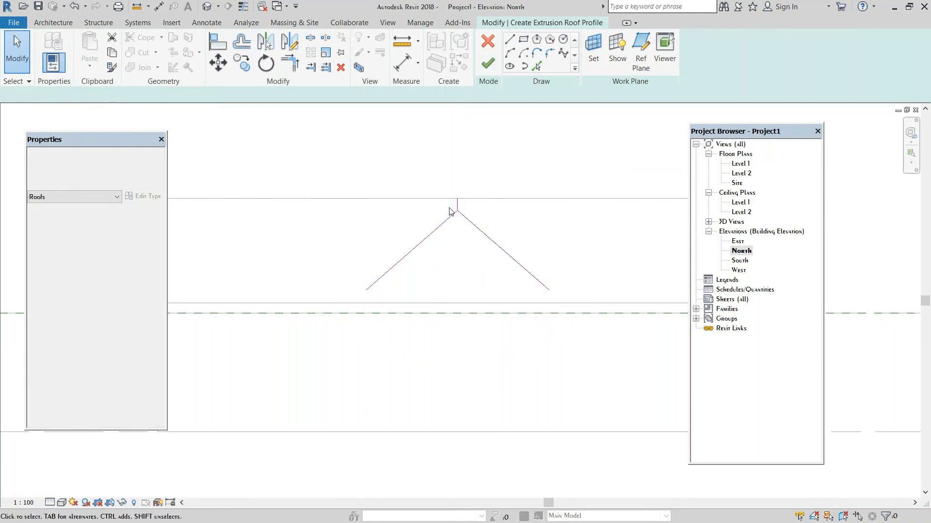
pyautogui.moveTo(471, 218); pyautogui.dragTo(473, 192, button='middle')
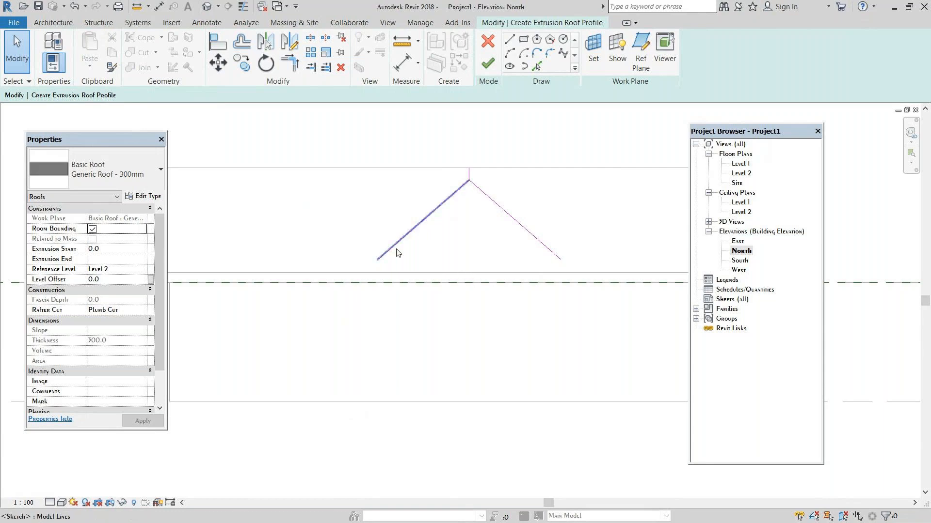
# Step: Delete the 400 mm vertical helper line from the profile and finish the extrusion roof
pyautogui.click(471, 177)
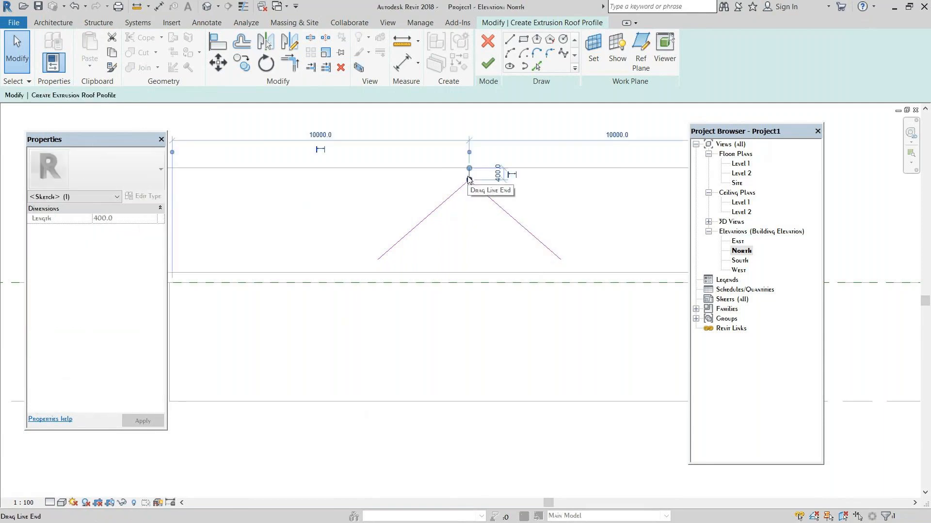
pyautogui.press('Delete')
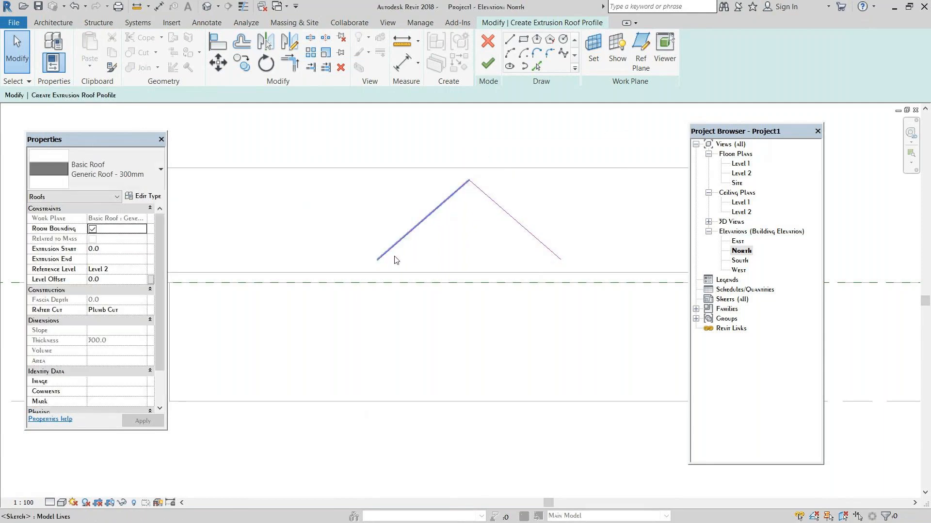
pyautogui.click(488, 63)
pyautogui.scroll(2, 467, 192)
pyautogui.moveTo(465, 196); pyautogui.dragTo(469, 176)
pyautogui.press('Escape')
pyautogui.click(470, 174)
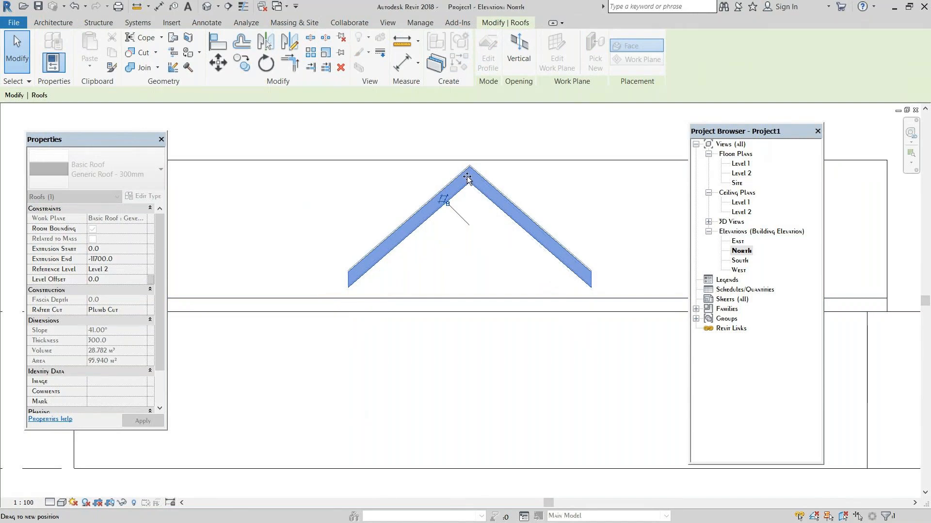
pyautogui.click(474, 252)
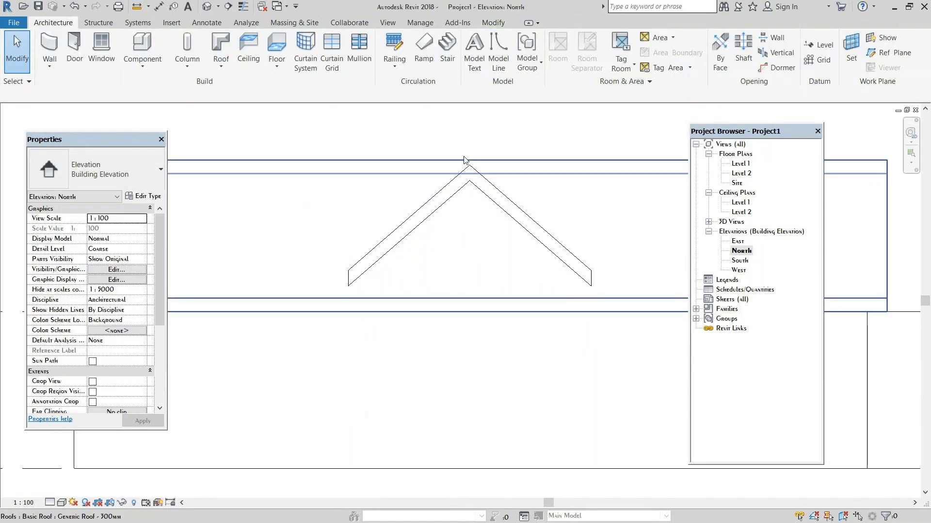
# Step: Open the default 3D view and orbit around to see how the new roof crosses the main gable roof
pyautogui.click(207, 6)
pyautogui.keyDown('shift'); pyautogui.moveTo(421, 251); pyautogui.dragTo(514, 183, button='middle'); pyautogui.keyUp('shift')
pyautogui.keyDown('shift'); pyautogui.moveTo(452, 252); pyautogui.dragTo(406, 413, button='middle'); pyautogui.keyUp('shift')
pyautogui.scroll(3, 444, 304)
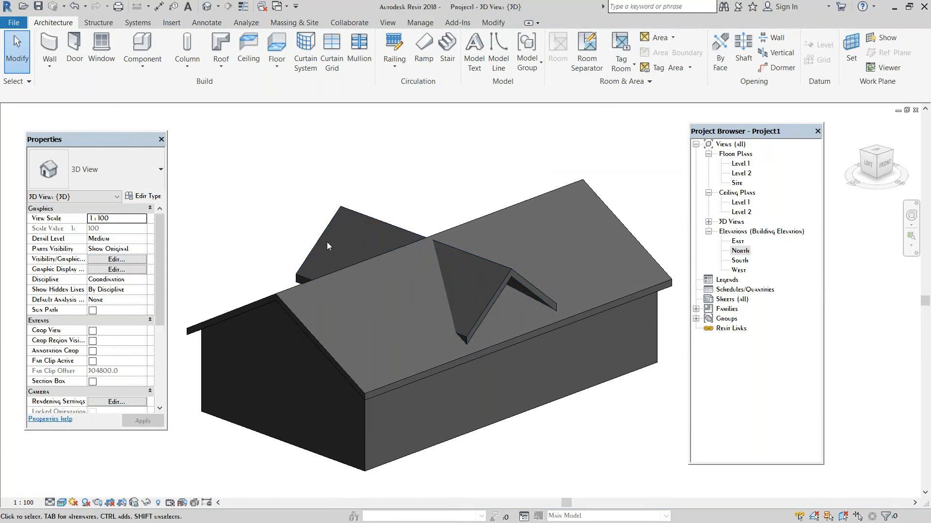
# Step: Shorten the new roof by pulling its north end inside the building to an extrusion start of about -6400, and check it from below
pyautogui.click(348, 259)
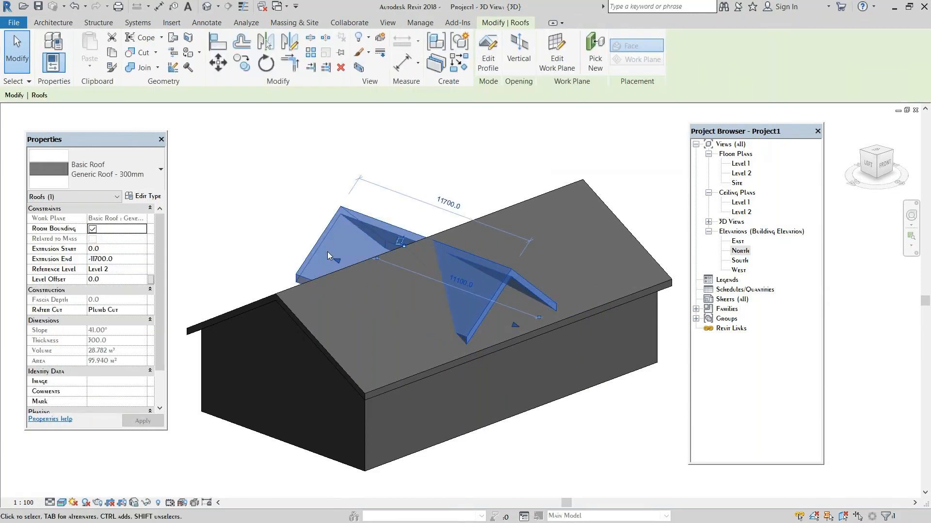
pyautogui.moveTo(336, 260); pyautogui.dragTo(402, 382)
pyautogui.keyDown('shift'); pyautogui.moveTo(402, 383); pyautogui.dragTo(460, 390, button='middle'); pyautogui.keyUp('shift')
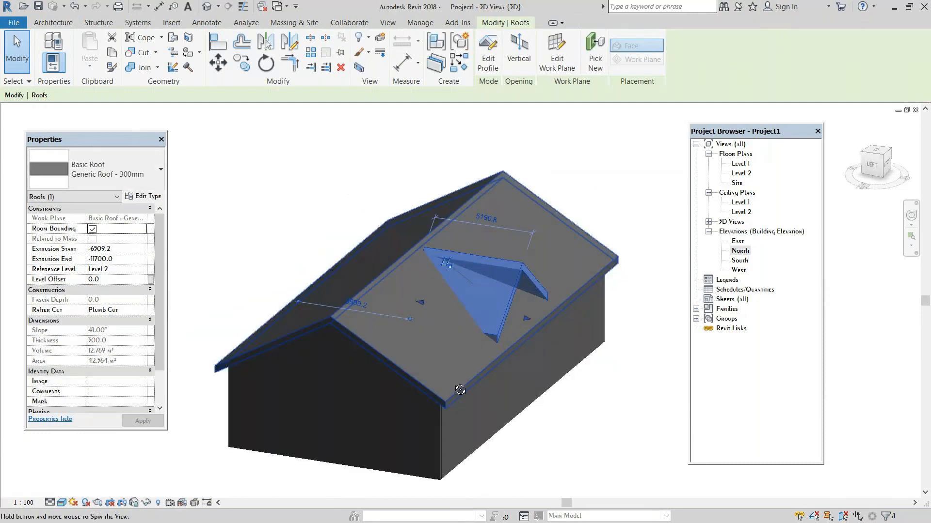
pyautogui.click(366, 199)
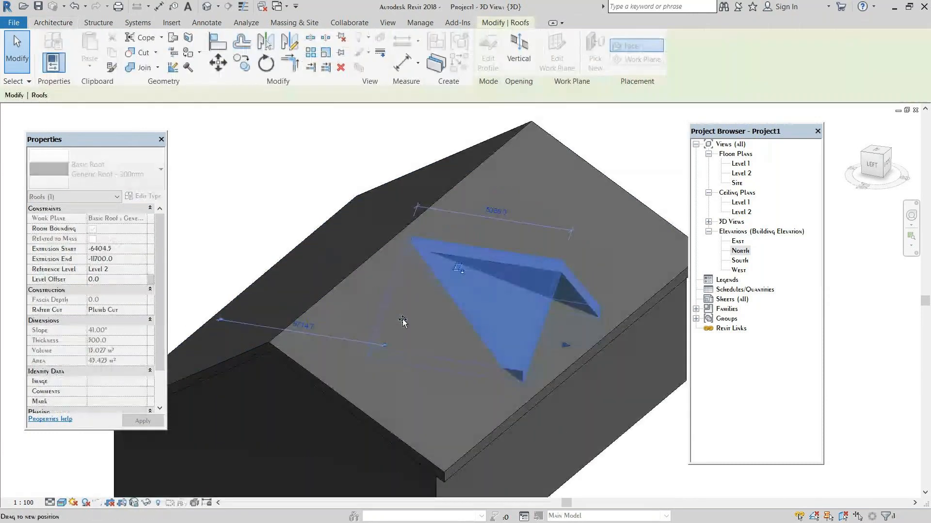
pyautogui.moveTo(403, 320); pyautogui.dragTo(399, 319)
pyautogui.click(310, 202)
pyautogui.keyDown('shift'); pyautogui.moveTo(443, 317); pyautogui.dragTo(447, 290, button='middle'); pyautogui.keyUp('shift')
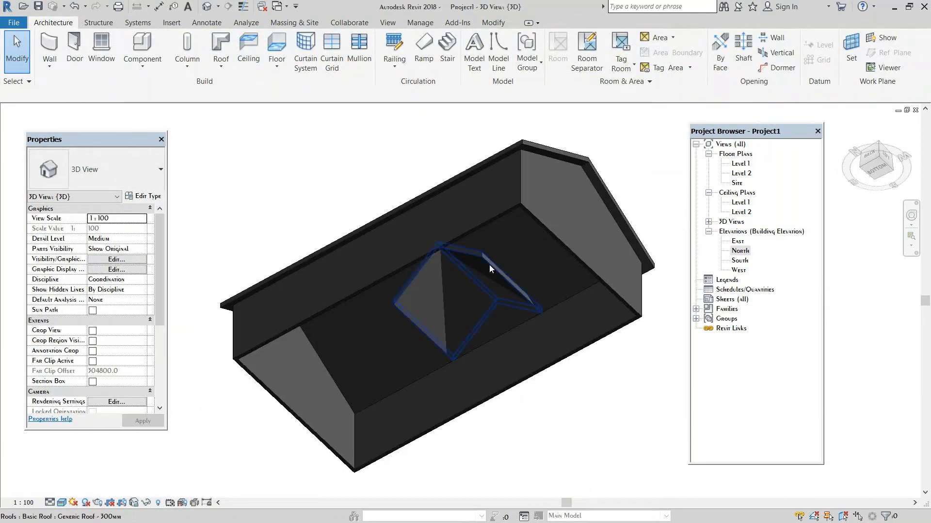
pyautogui.click(489, 264)
pyautogui.press('Escape')
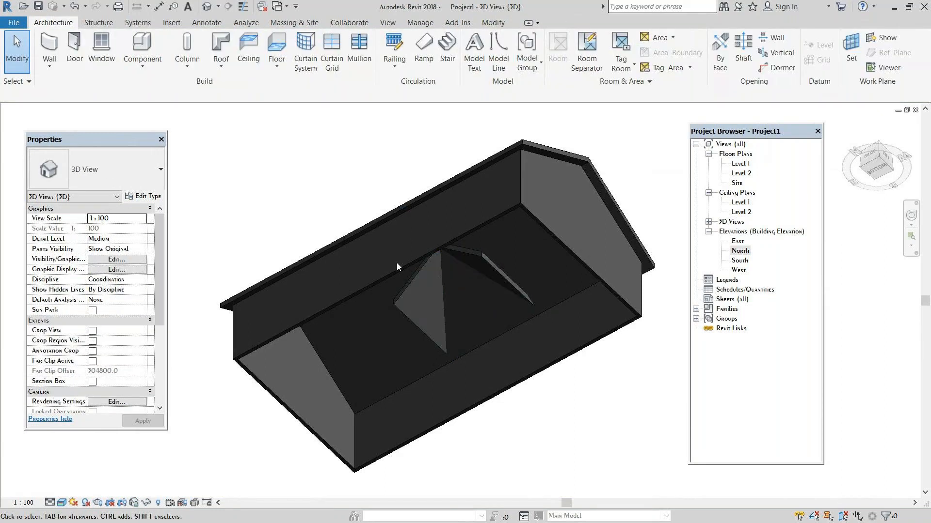
pyautogui.click(408, 298)
pyautogui.click(373, 192)
pyautogui.keyDown('shift'); pyautogui.moveTo(372, 192); pyautogui.dragTo(487, 322, button='middle'); pyautogui.keyUp('shift')
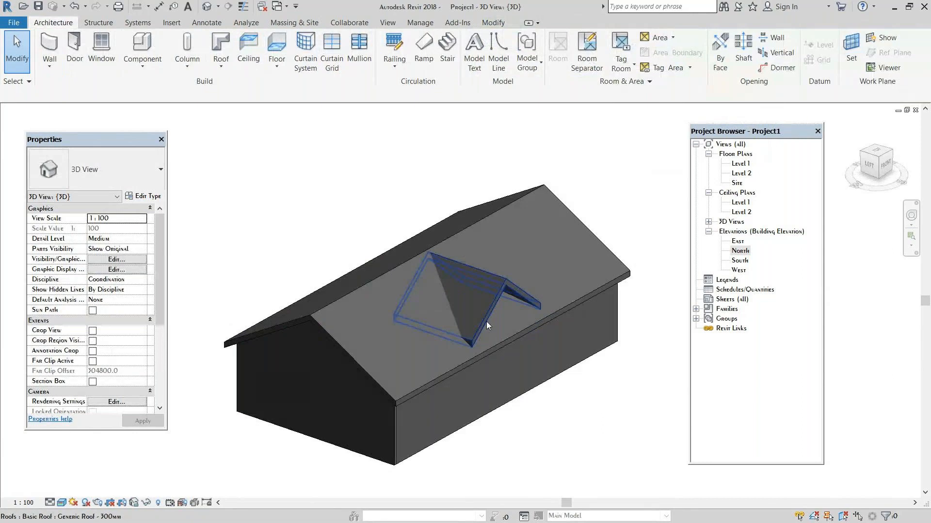
# Step: Extend the new roof's north end out past the main ridge to an extrusion start of about -69
pyautogui.click(487, 322)
pyautogui.moveTo(424, 298); pyautogui.dragTo(275, 199)
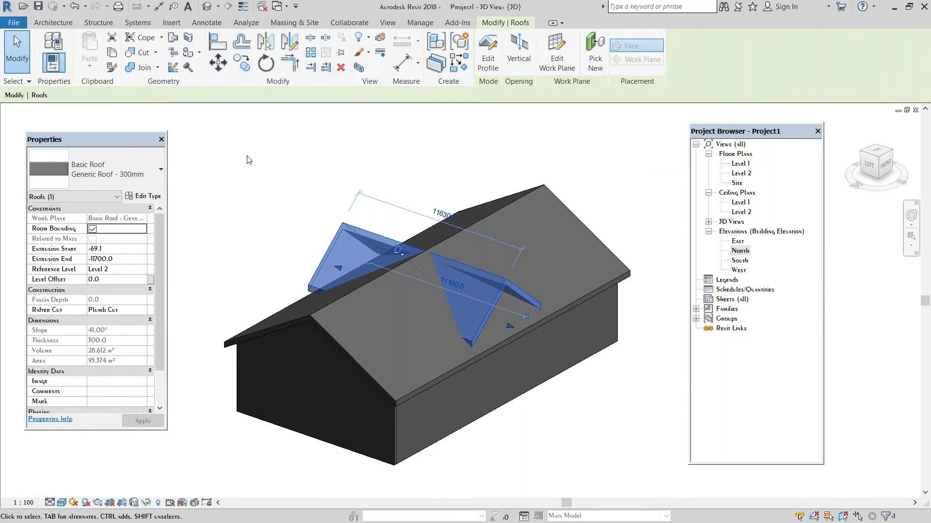
pyautogui.press('Escape')
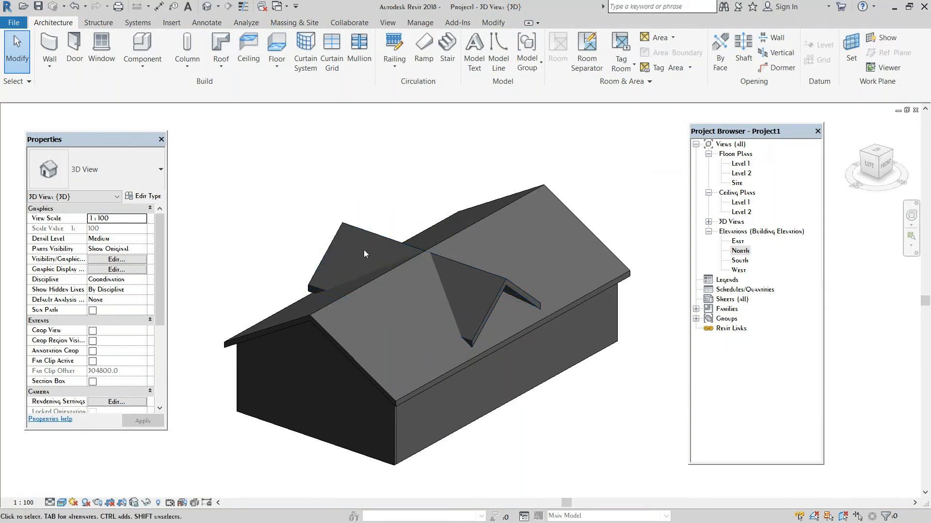
# Step: Try to join the new roof's north end edge to the main roof's south slope with Join/Unjoin Roof
pyautogui.click(335, 245)
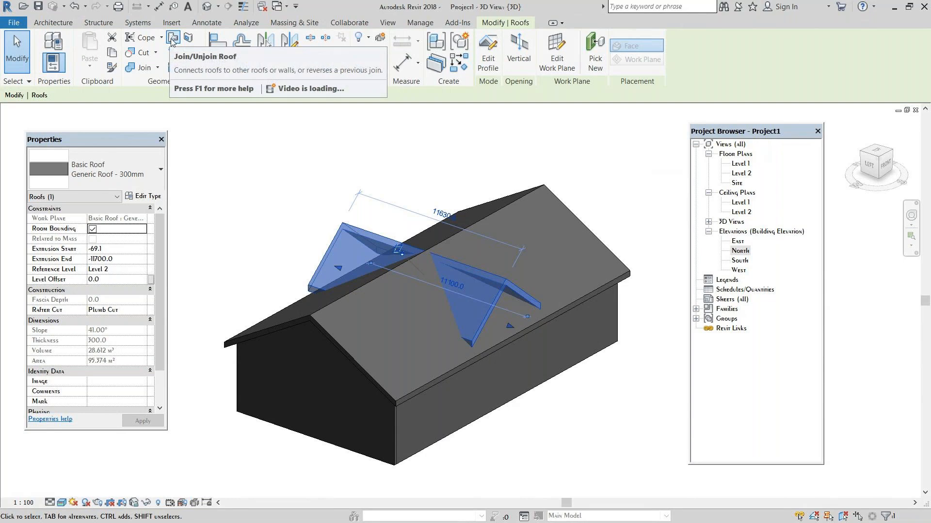
pyautogui.click(172, 39)
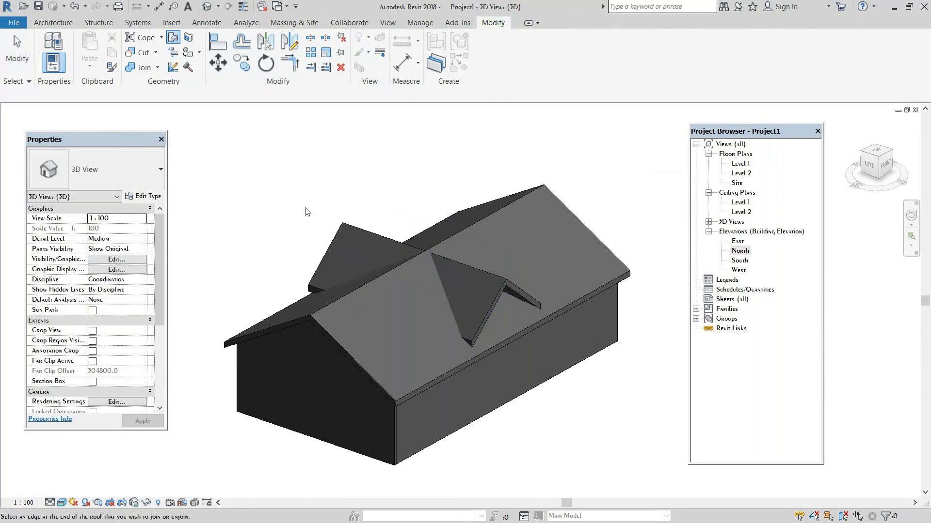
pyautogui.keyDown('shift'); pyautogui.moveTo(308, 226); pyautogui.dragTo(297, 270, button='middle'); pyautogui.keyUp('shift')
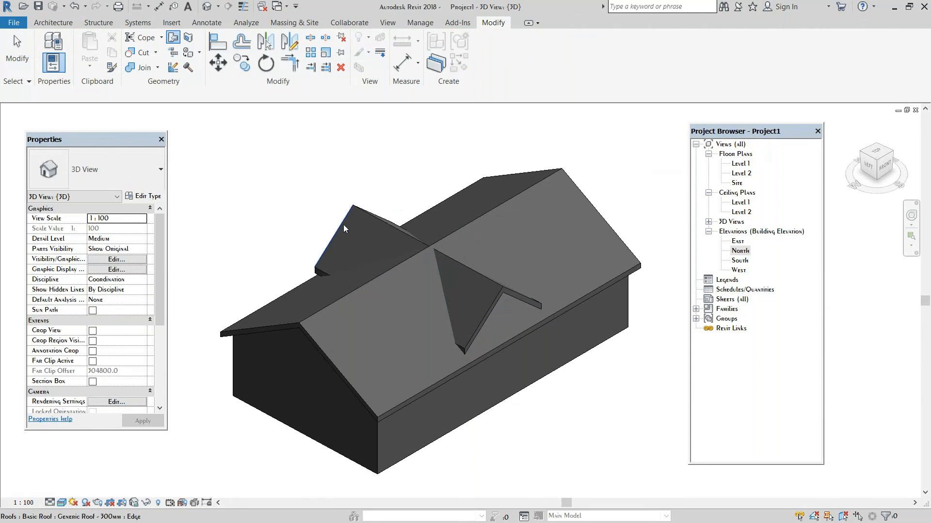
pyautogui.scroll(2, 338, 228)
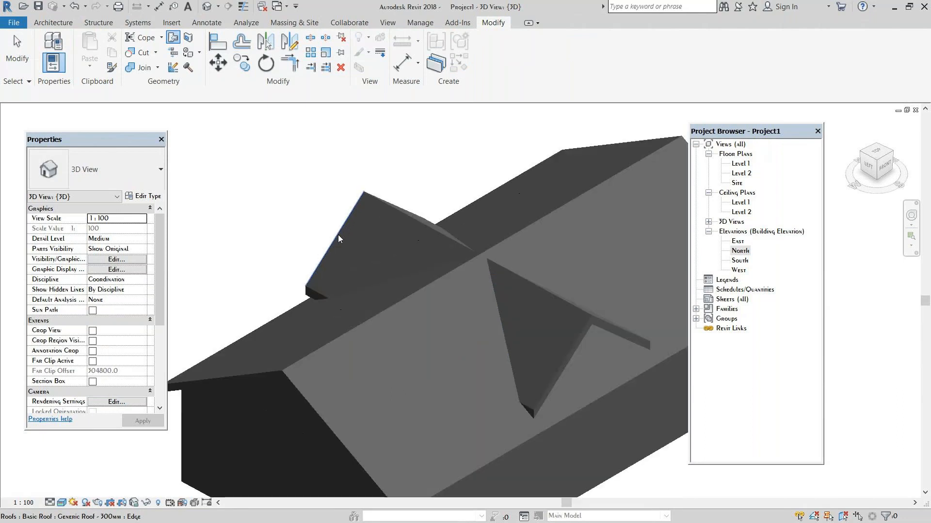
pyautogui.scroll(2, 338, 235)
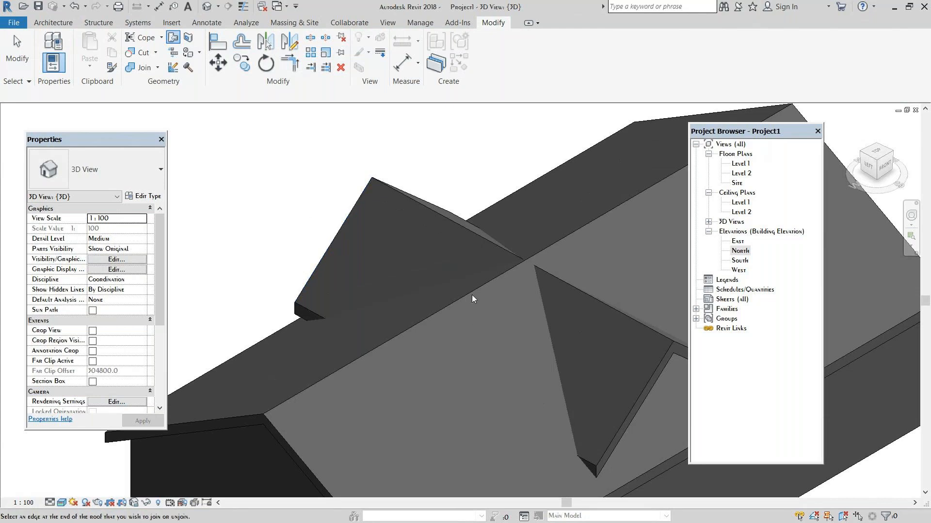
pyautogui.click(172, 39)
pyautogui.click(172, 40)
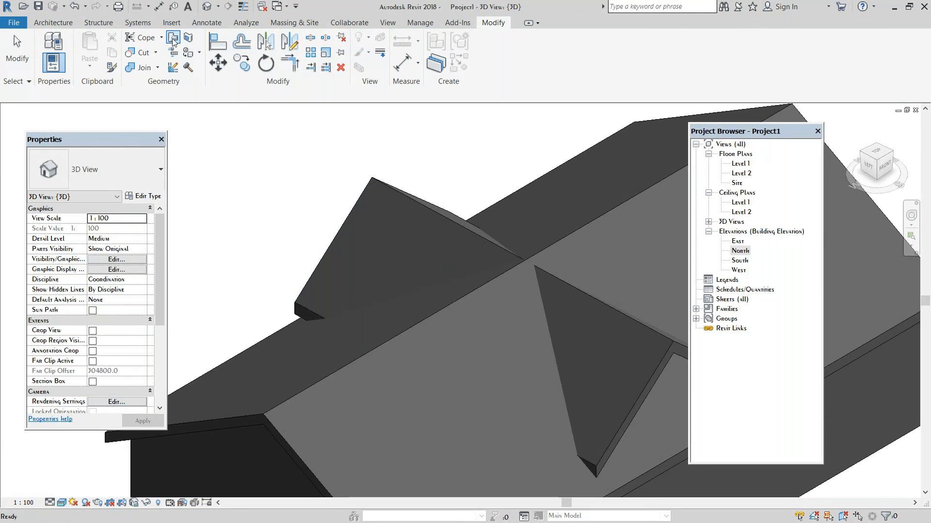
pyautogui.click(340, 233)
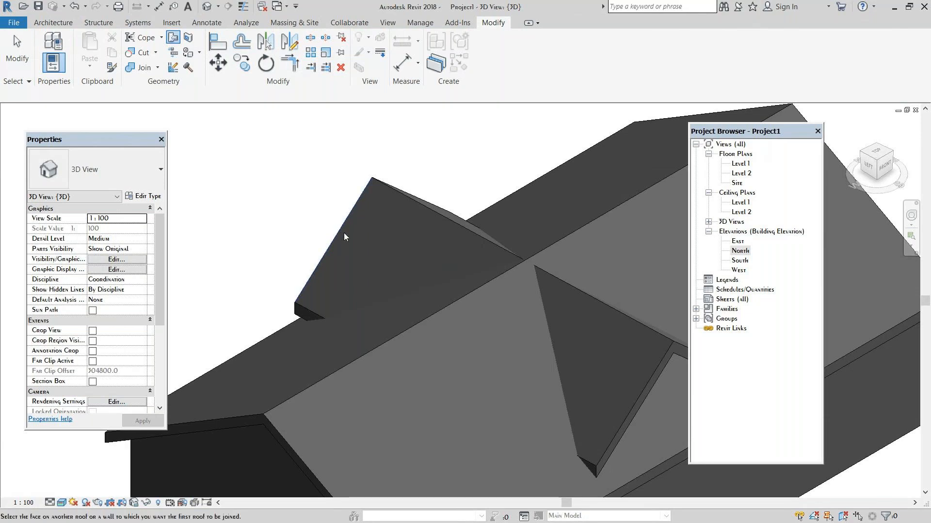
pyautogui.click(431, 320)
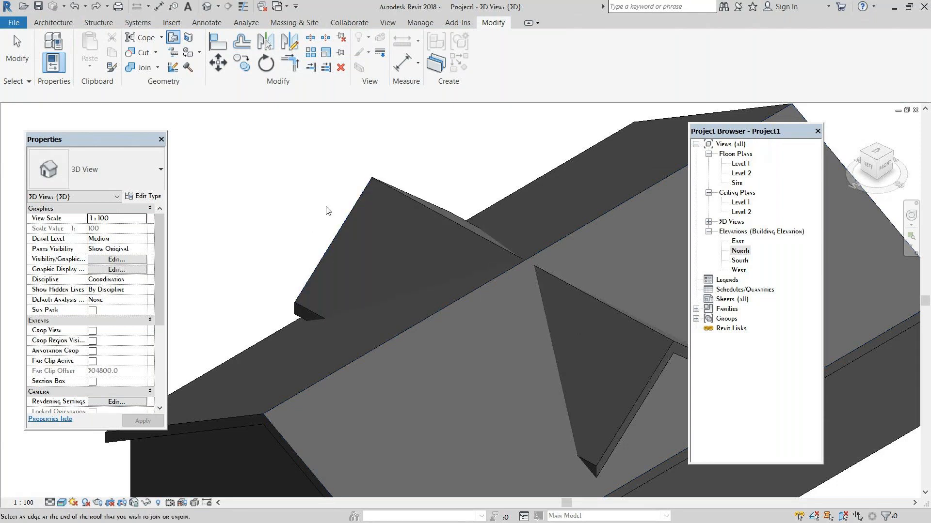
# Step: Pick the new roof's sloping north edge and the main roof's south face again to join them, and orbit around the result
pyautogui.click(331, 239)
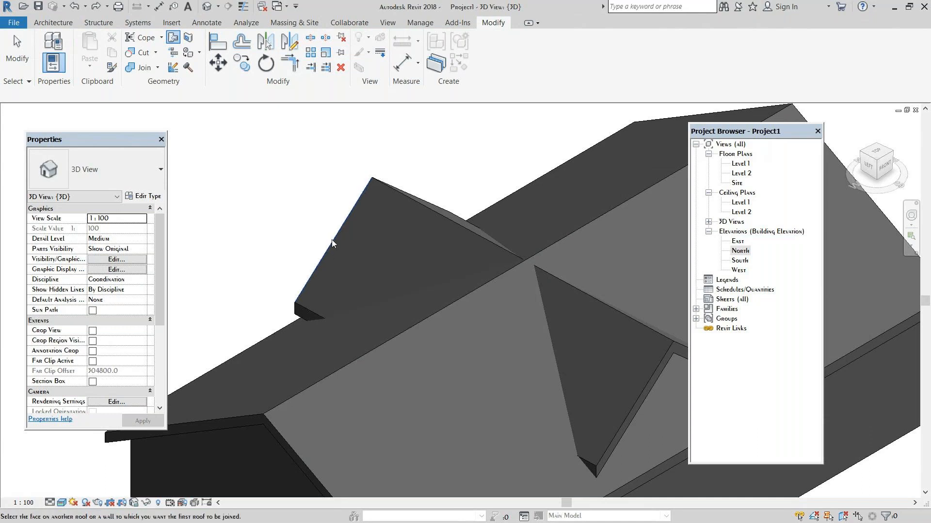
pyautogui.click(465, 297)
pyautogui.scroll(-3, 379, 199)
pyautogui.scroll(-2, 381, 202)
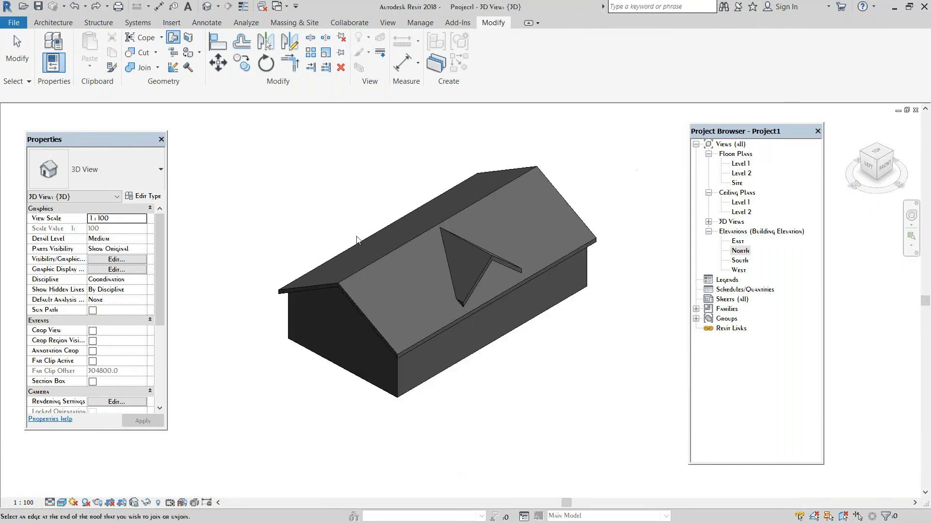
pyautogui.keyDown('shift'); pyautogui.moveTo(357, 239); pyautogui.dragTo(487, 316, button='middle'); pyautogui.keyUp('shift')
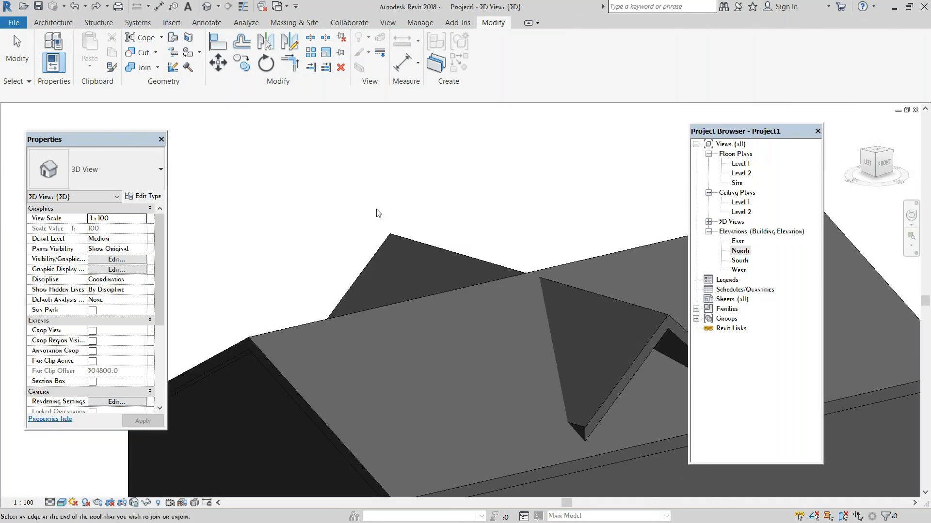
pyautogui.keyDown('shift'); pyautogui.moveTo(378, 213); pyautogui.dragTo(264, 119, button='middle'); pyautogui.keyUp('shift')
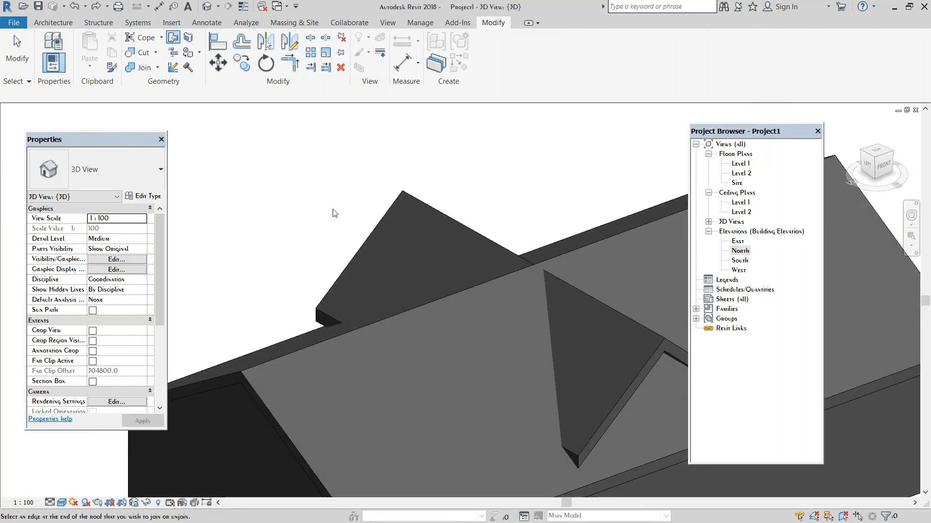
# Step: Join the extruded roof to the south slope of the main gable roof with Join/Unjoin Roof and view it from the front
pyautogui.click(14, 36)
pyautogui.click(53, 22)
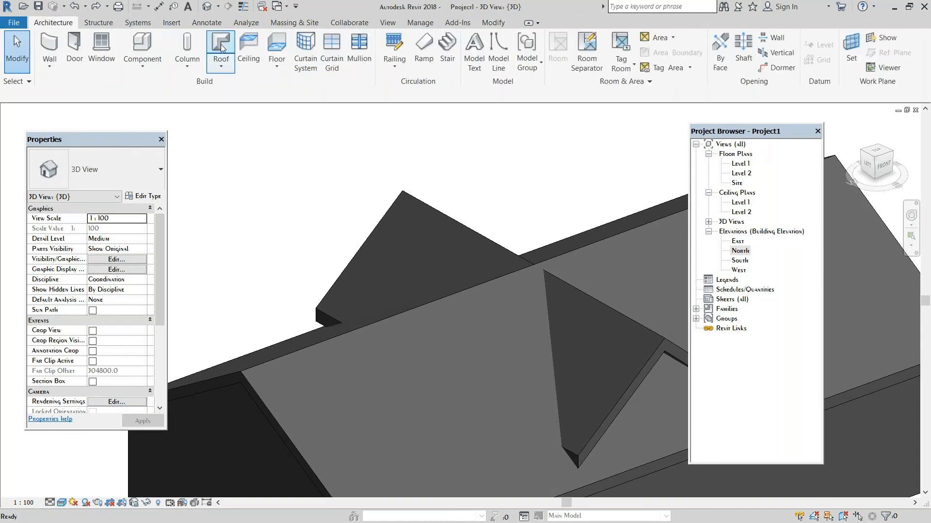
pyautogui.click(377, 236)
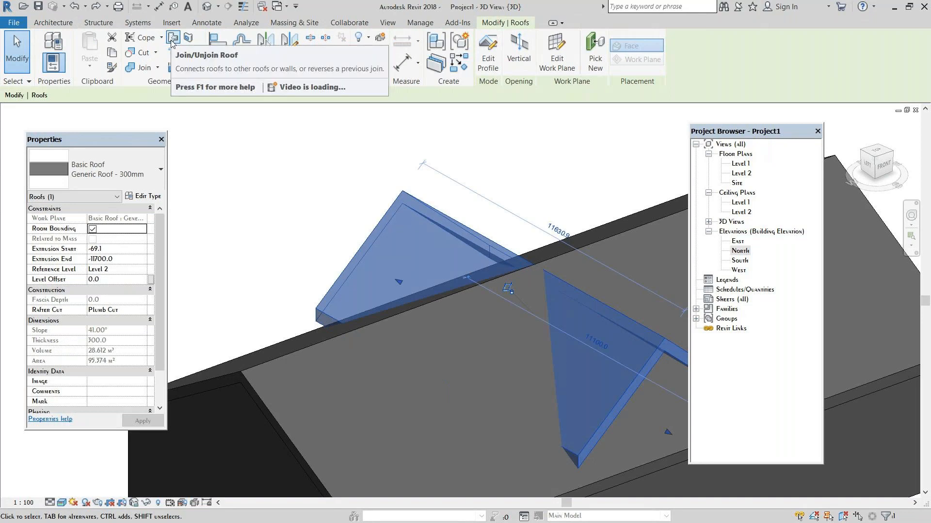
pyautogui.click(173, 39)
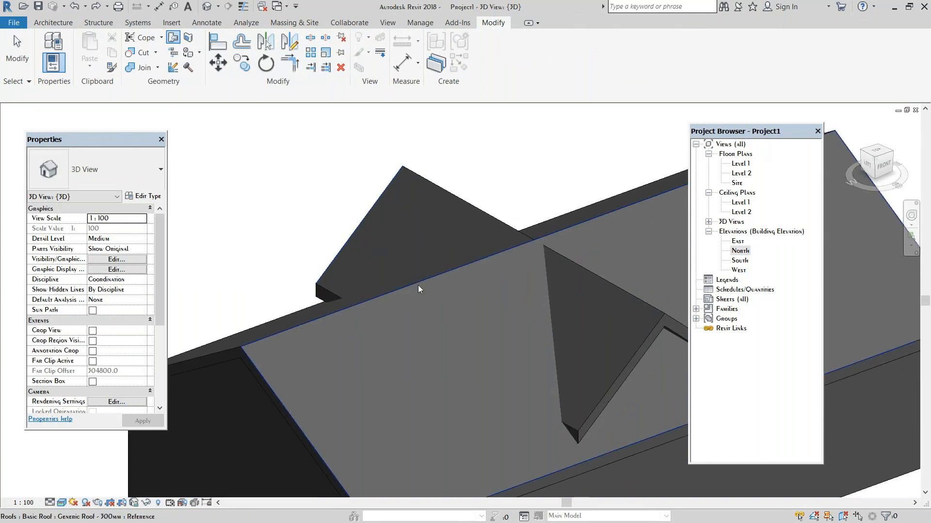
pyautogui.click(445, 273)
pyautogui.click(350, 311)
pyautogui.scroll(-2, 350, 310)
pyautogui.moveTo(436, 319); pyautogui.dragTo(482, 259, button='middle')
pyautogui.keyDown('shift'); pyautogui.moveTo(514, 311); pyautogui.dragTo(421, 190, button='middle'); pyautogui.keyUp('shift')
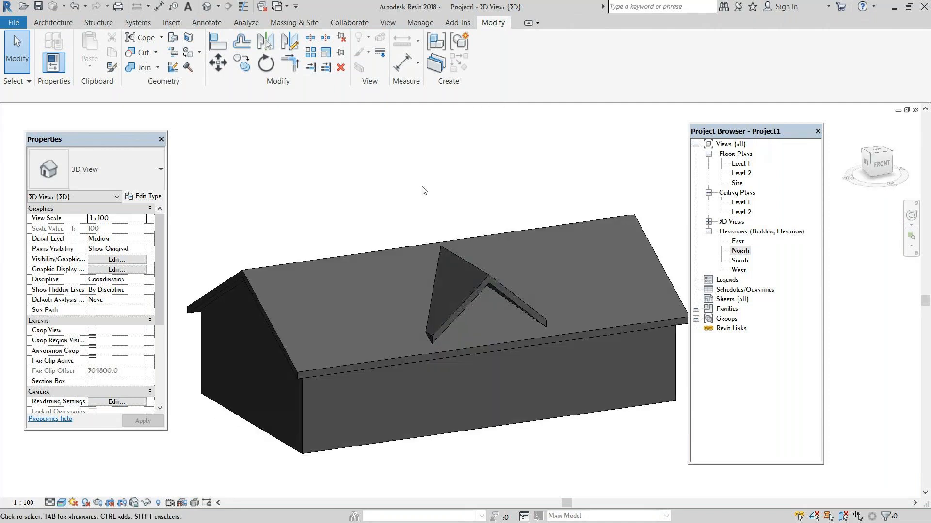
pyautogui.click(53, 22)
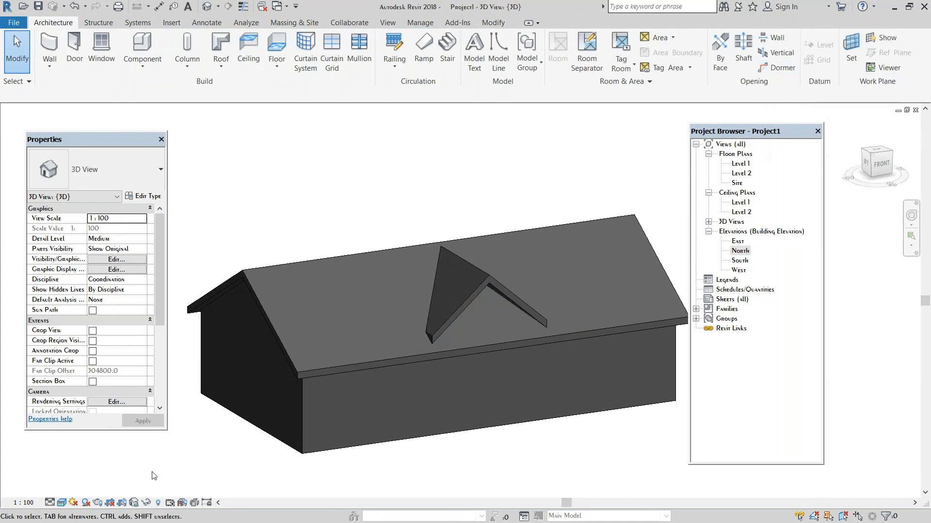
# Step: Compare how the dormer roof is shown in the Site and Level 2 floor plans, the East elevation and the 3D view
pyautogui.doubleClick(736, 183)
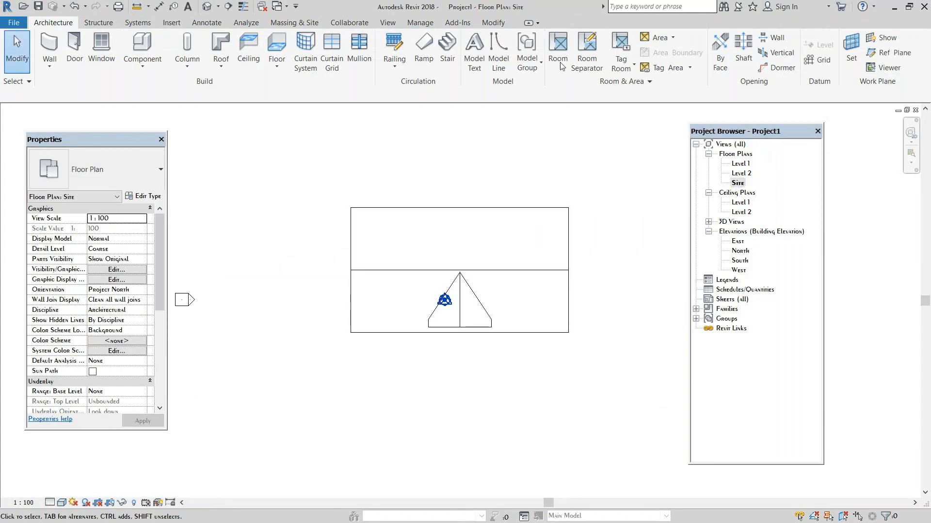
pyautogui.click(207, 7)
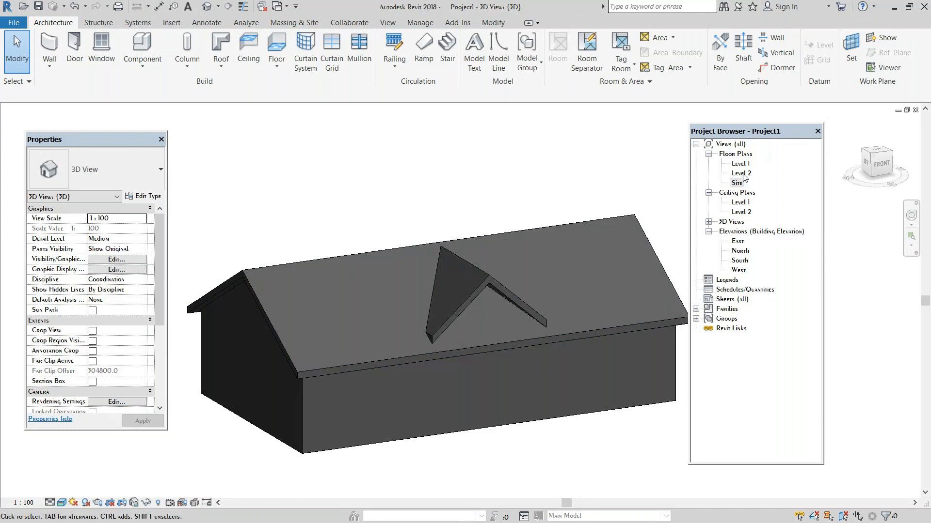
pyautogui.doubleClick(742, 173)
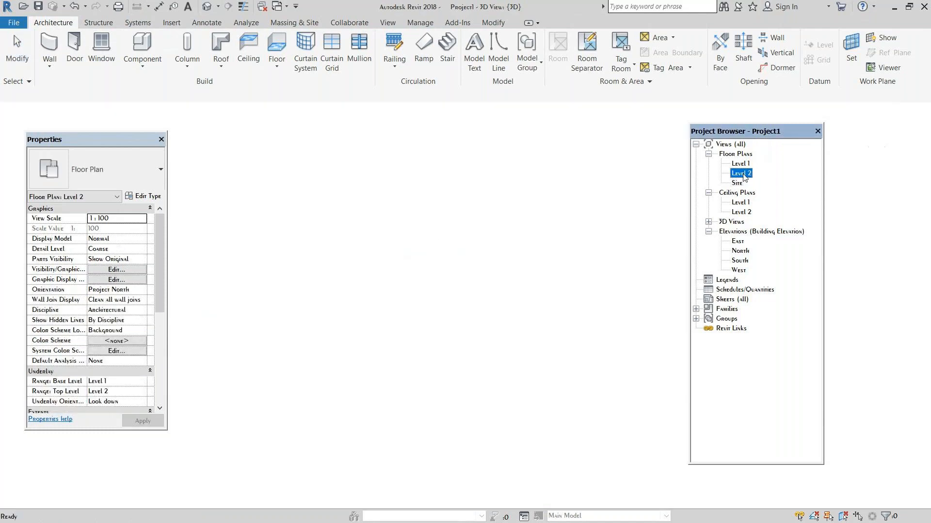
pyautogui.scroll(3, 446, 317)
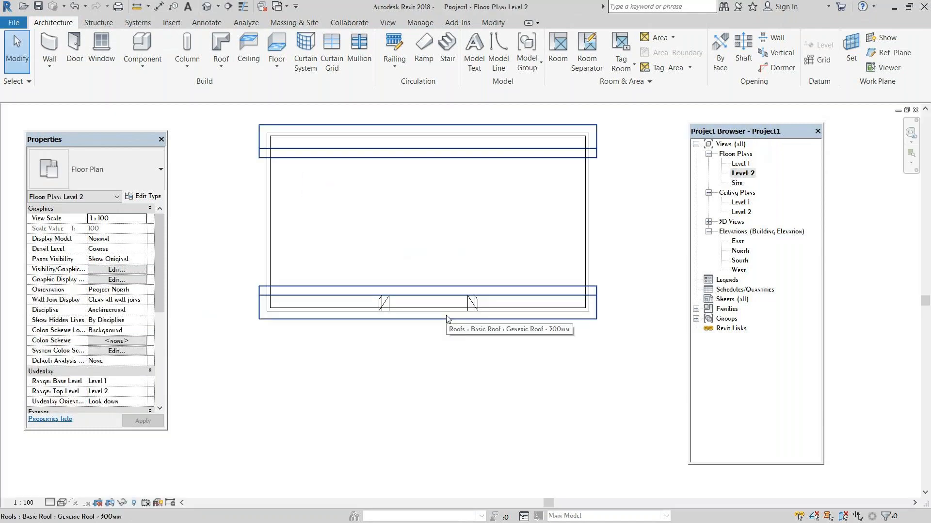
pyautogui.doubleClick(737, 184)
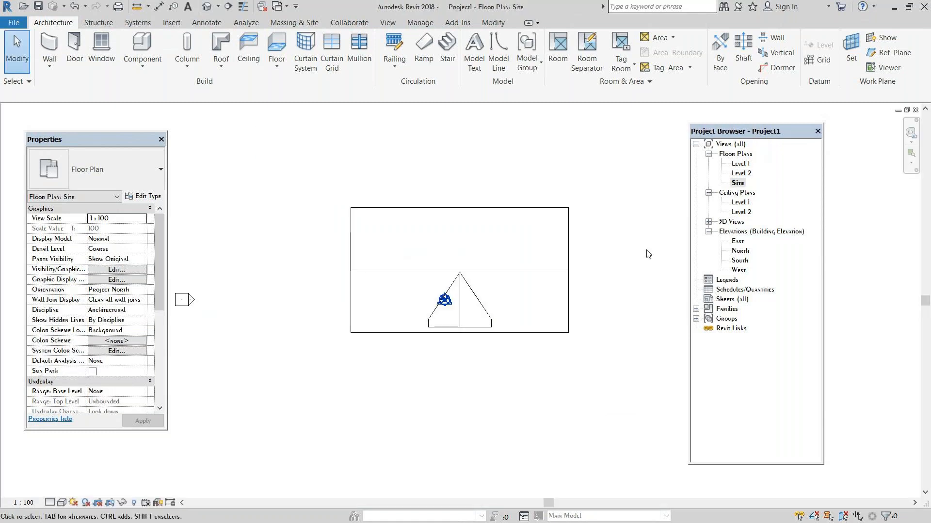
pyautogui.click(741, 173)
pyautogui.rightClick(741, 173)
pyautogui.click(795, 183)
pyautogui.scroll(3, 409, 322)
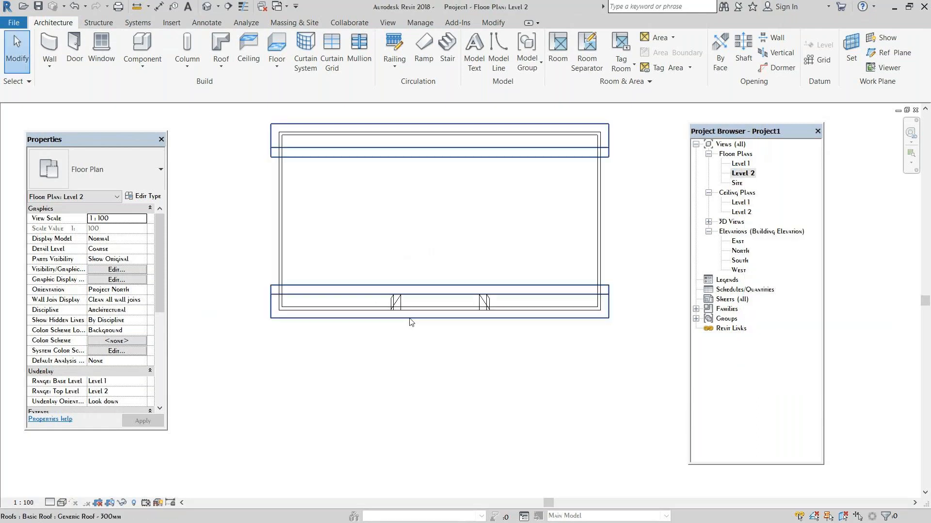
pyautogui.doubleClick(737, 241)
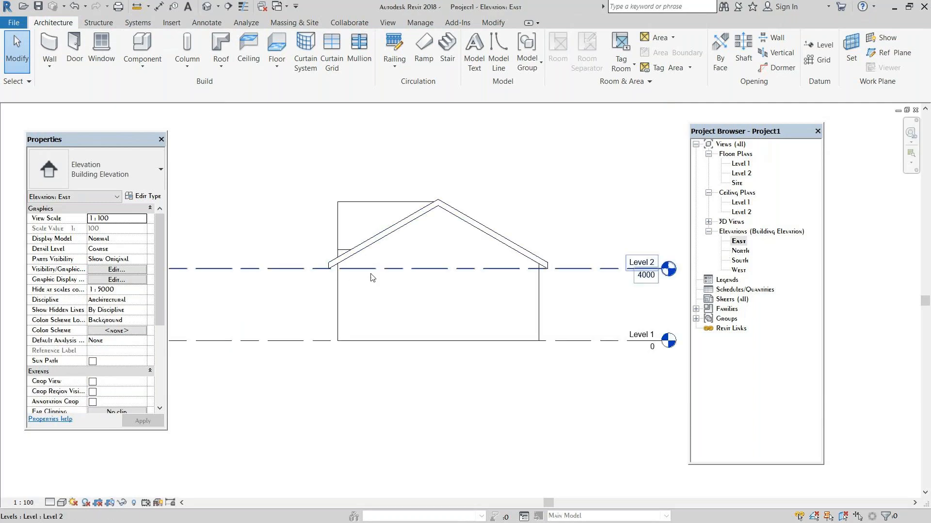
pyautogui.doubleClick(736, 183)
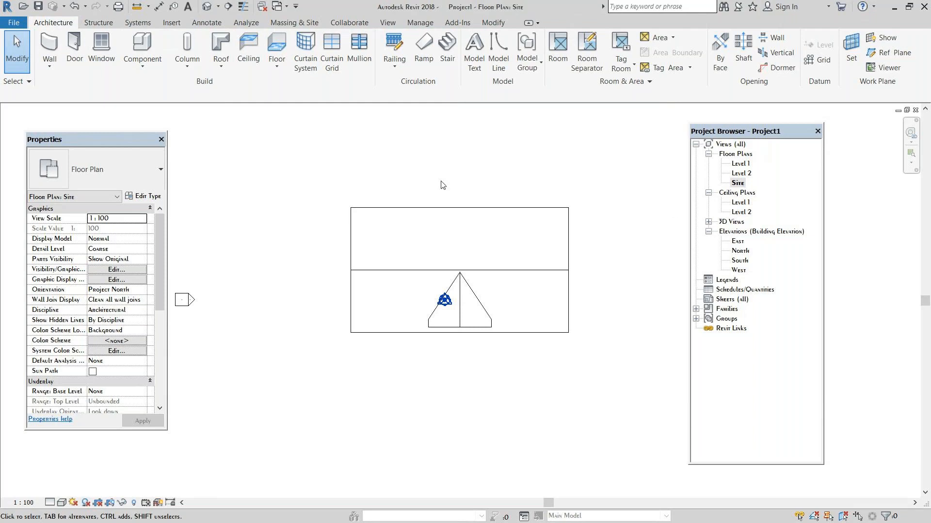
pyautogui.click(205, 7)
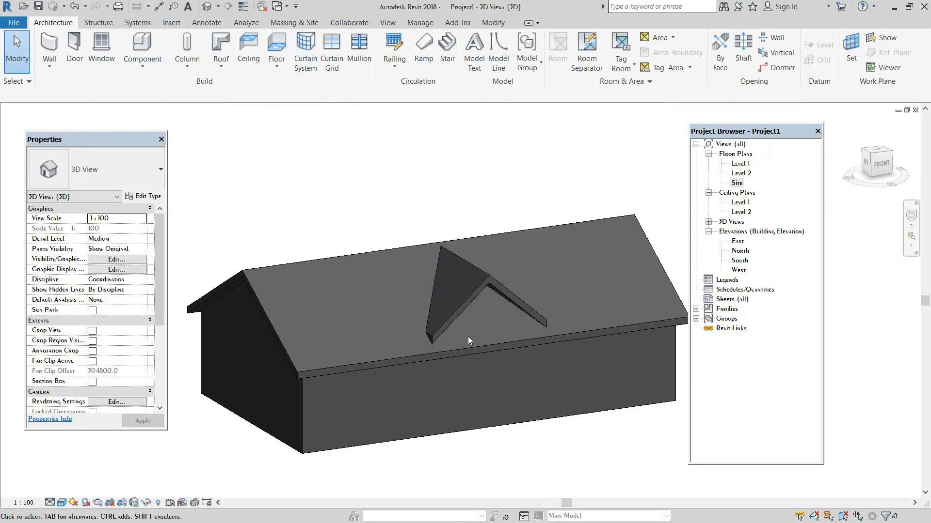
# Step: Open the Site floor plan and set its visual style to Wireframe
pyautogui.doubleClick(736, 183)
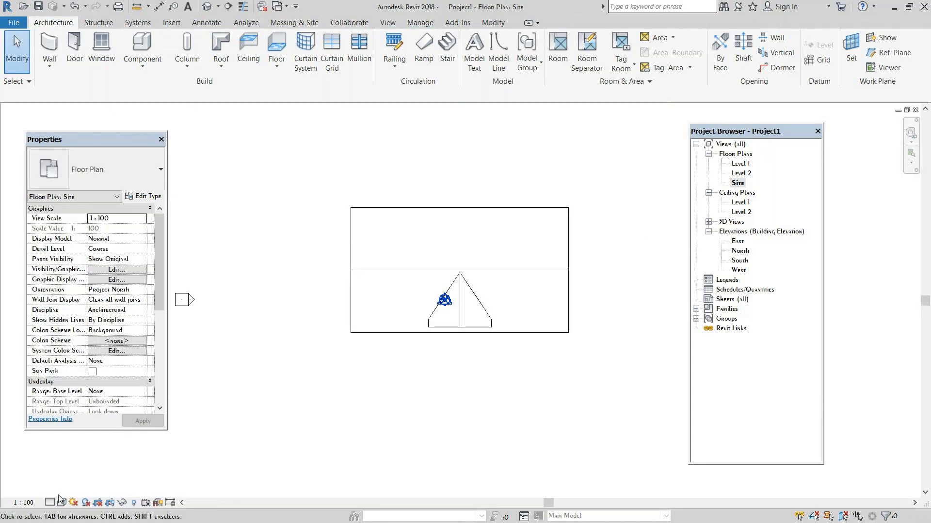
pyautogui.click(61, 503)
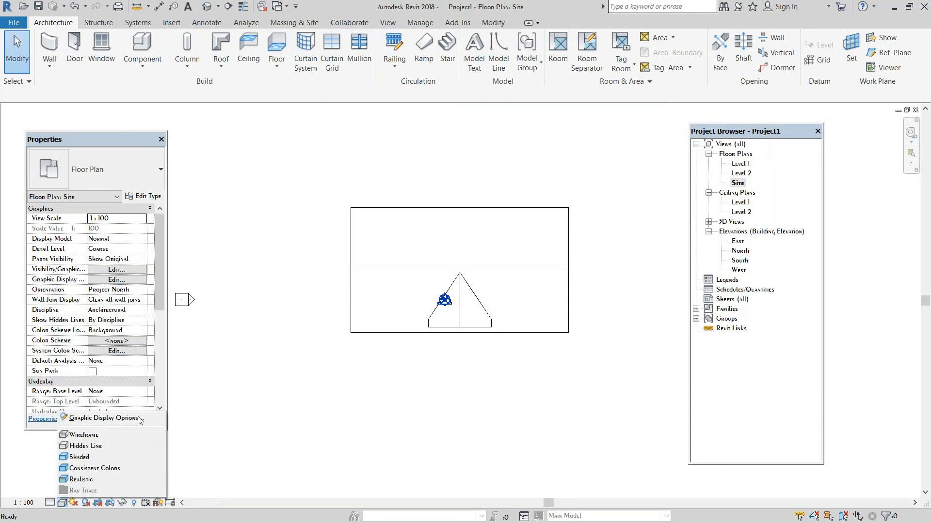
pyautogui.click(113, 478)
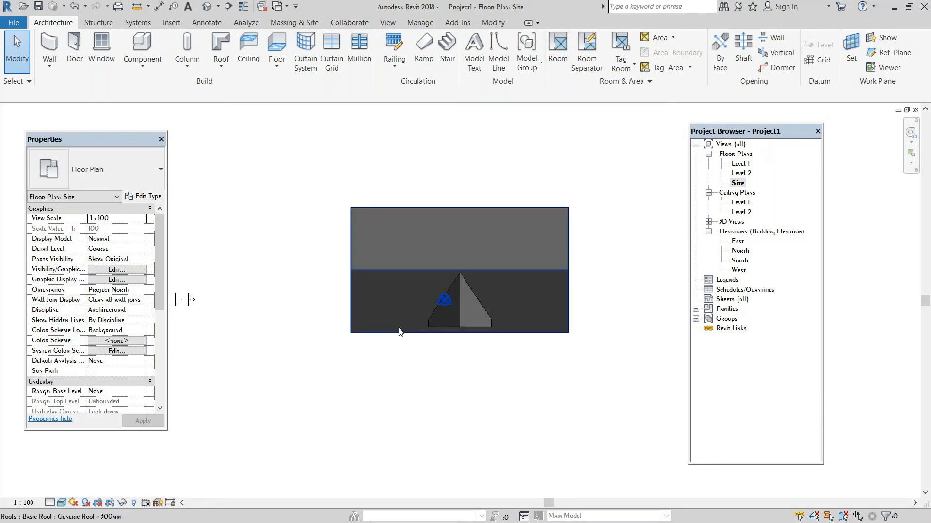
pyautogui.click(62, 503)
pyautogui.click(86, 446)
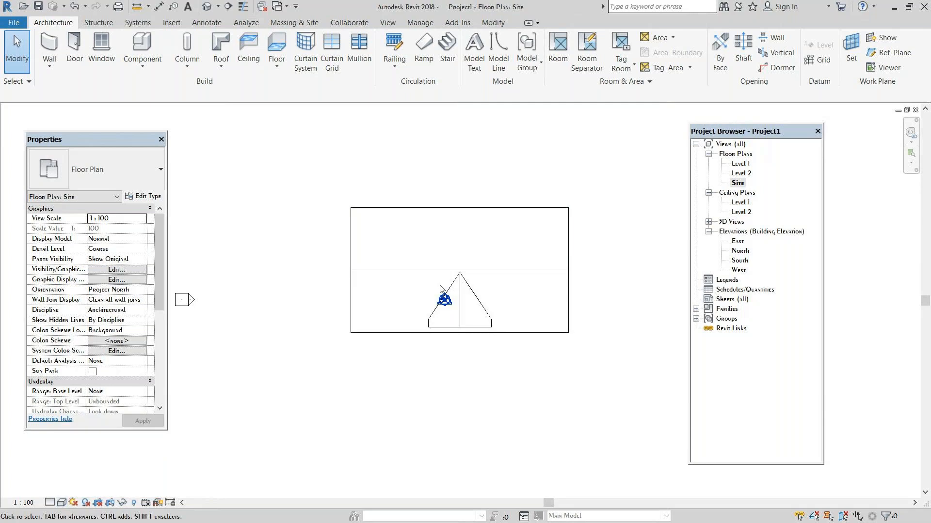
pyautogui.click(62, 503)
pyautogui.click(85, 435)
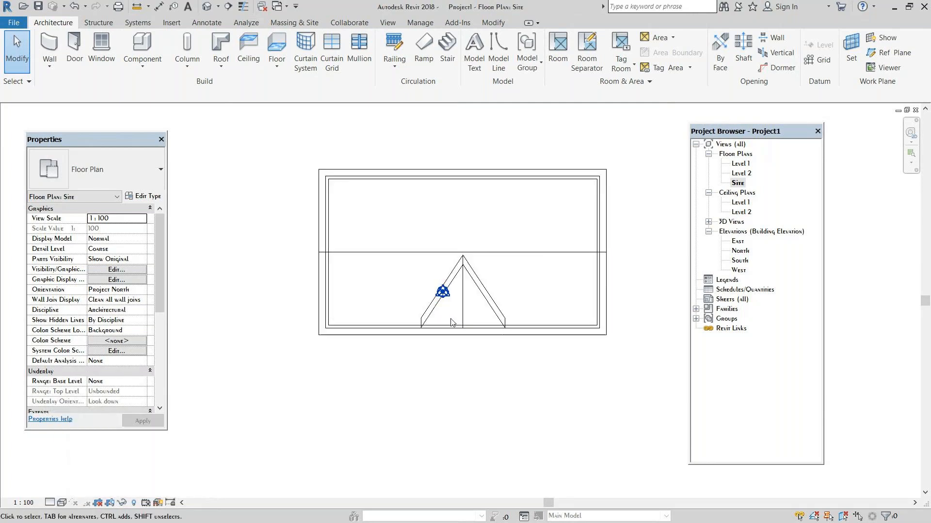
# Step: Draw Generic - 90mm Brick walls under the dormer roof: a west side about 900 mm, a front about 5100 mm and an east side
pyautogui.scroll(3, 451, 330)
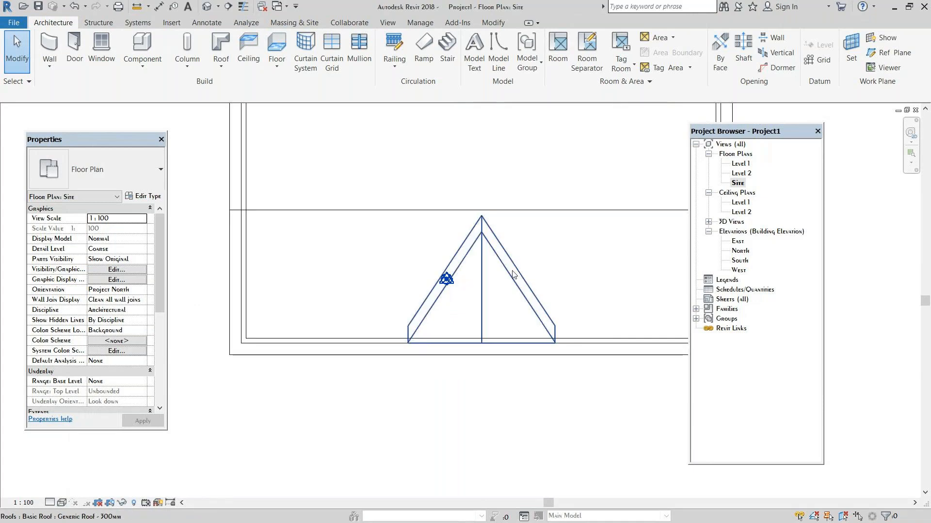
pyautogui.moveTo(472, 362); pyautogui.dragTo(412, 373, button='middle')
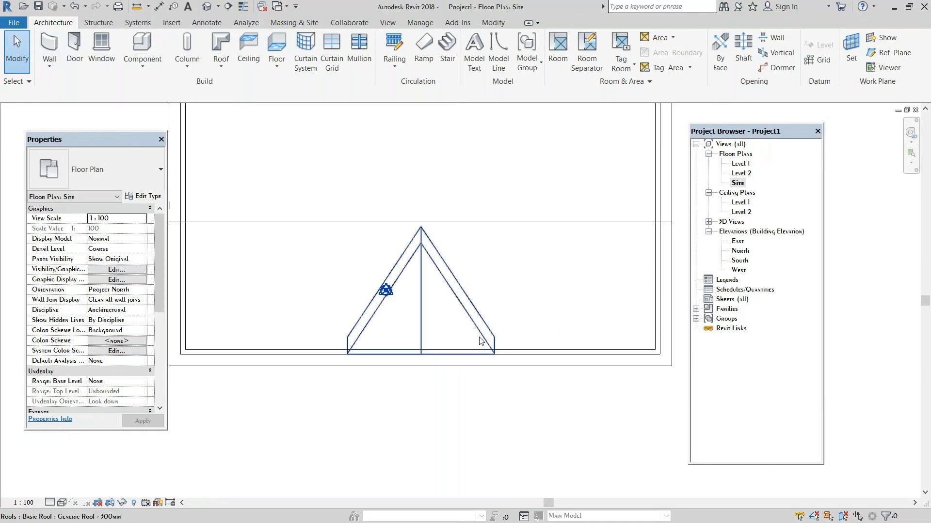
pyautogui.click(50, 45)
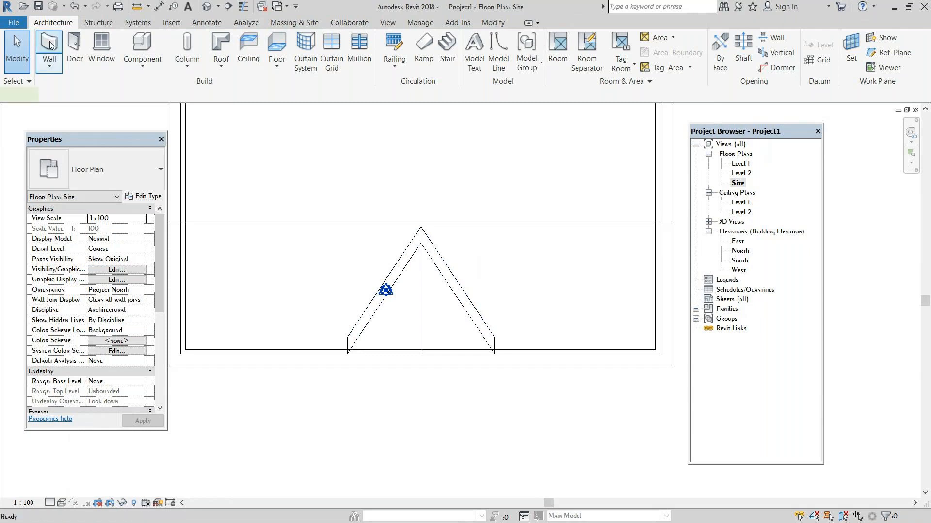
pyautogui.click(98, 165)
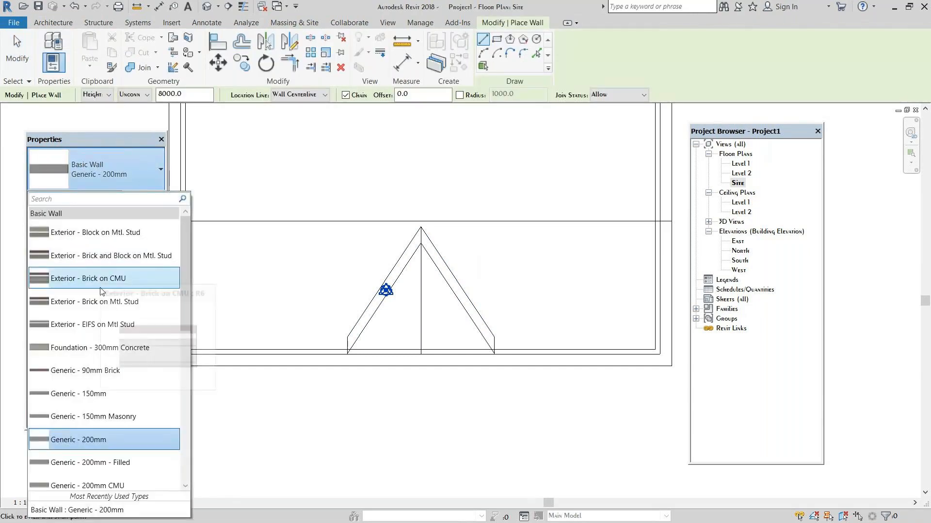
pyautogui.scroll(-1, 102, 290)
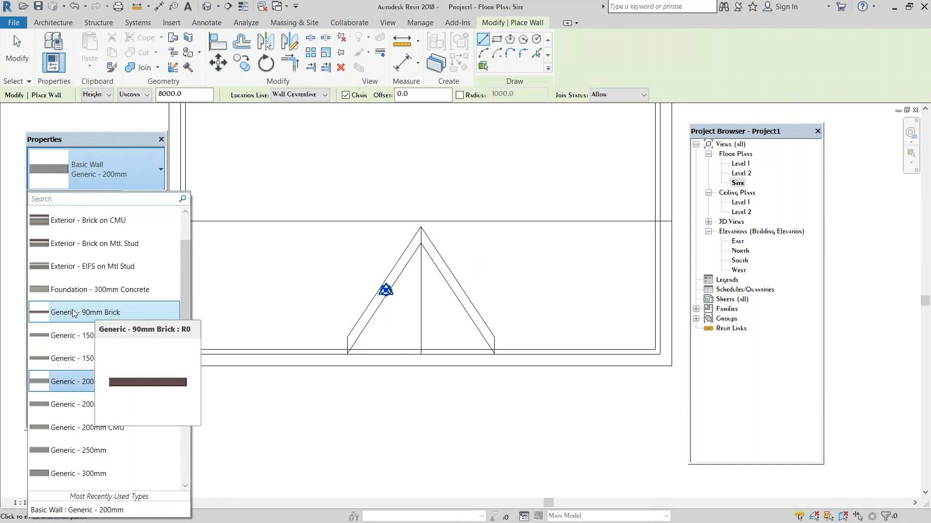
pyautogui.click(74, 314)
pyautogui.scroll(3, 344, 355)
pyautogui.moveTo(344, 356); pyautogui.dragTo(331, 361, button='middle')
pyautogui.click(293, 331)
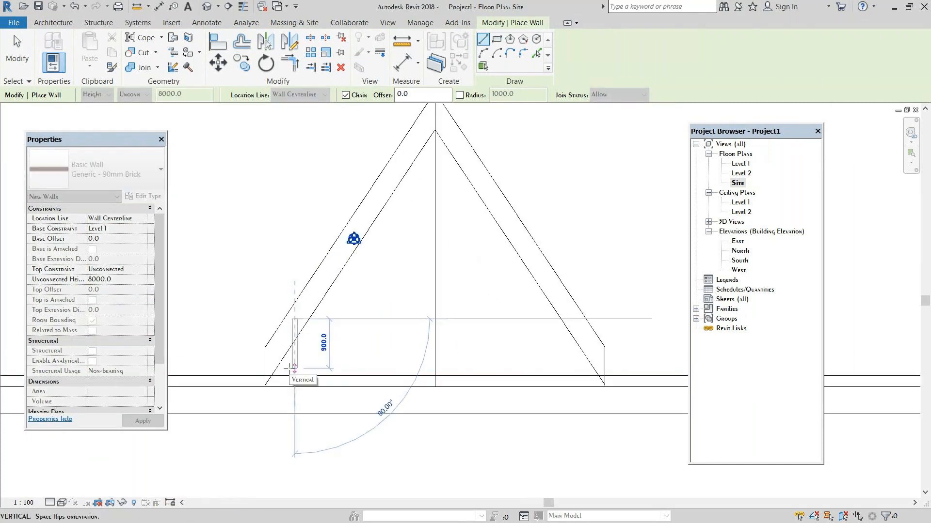
pyautogui.click(294, 369)
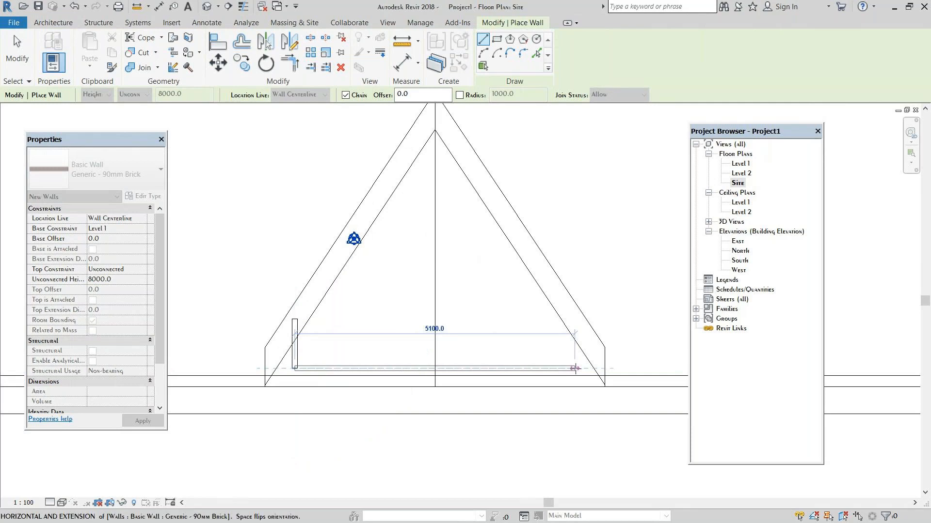
pyautogui.click(575, 369)
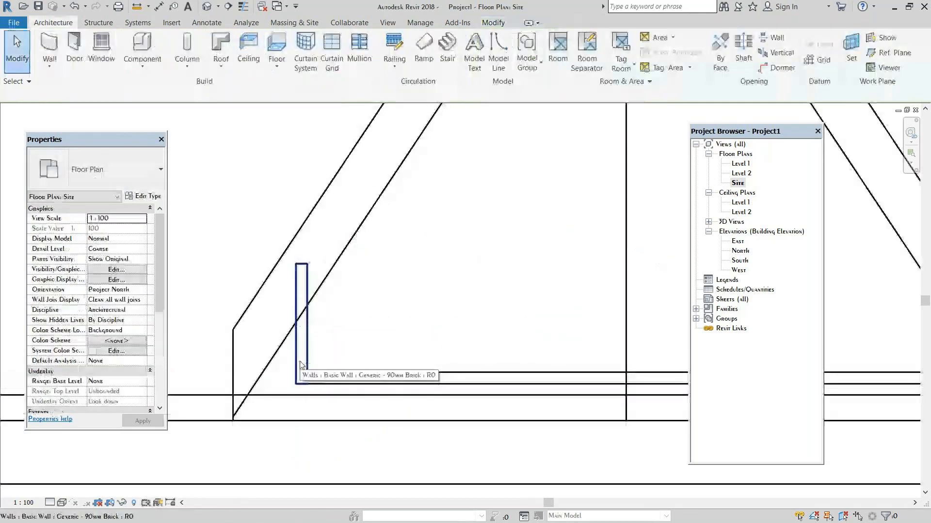
# Step: Move the dormer's west side wall outward, closer to the west edge of the dormer roof
pyautogui.moveTo(302, 373); pyautogui.dragTo(280, 372)
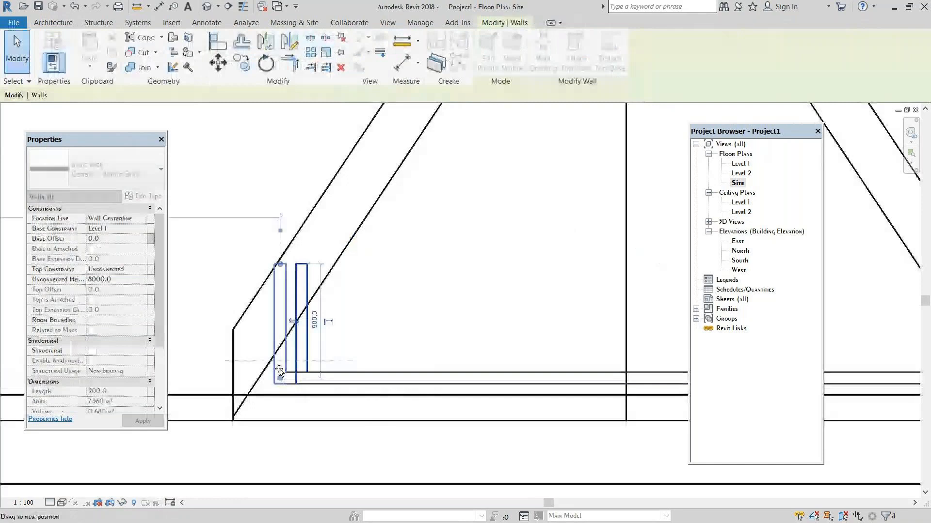
pyautogui.moveTo(280, 372); pyautogui.dragTo(266, 344)
pyautogui.click(336, 357)
pyautogui.scroll(-2, 305, 344)
pyautogui.moveTo(290, 342); pyautogui.dragTo(398, 331, button='middle')
pyautogui.scroll(-1, 294, 339)
# Step: Adjust the dormer's east side wall to a 700 mm length and move it outward, closer to the east edge of the dormer roof
pyautogui.click(546, 313)
pyautogui.moveTo(546, 299); pyautogui.dragTo(557, 340)
pyautogui.click(515, 313)
pyautogui.scroll(1, 556, 336)
pyautogui.scroll(2, 554, 332)
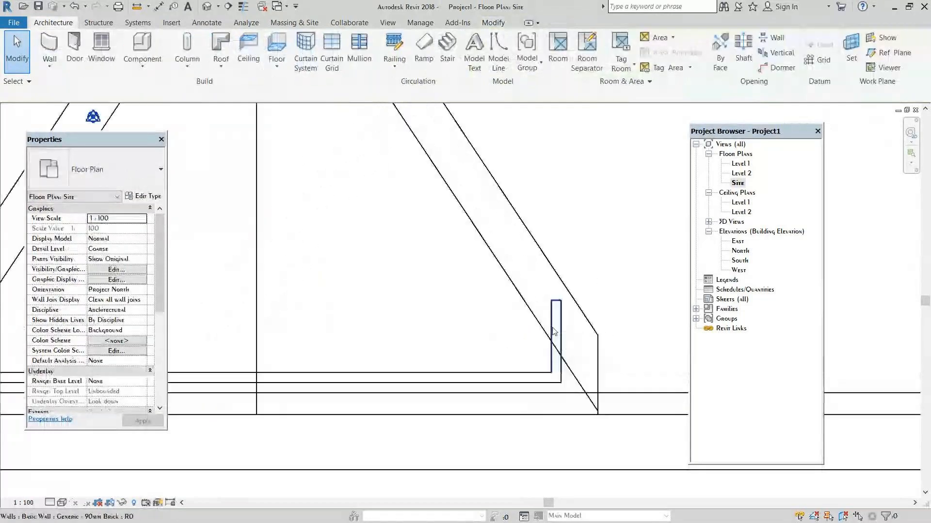
pyautogui.click(555, 327)
pyautogui.moveTo(554, 326); pyautogui.dragTo(564, 306)
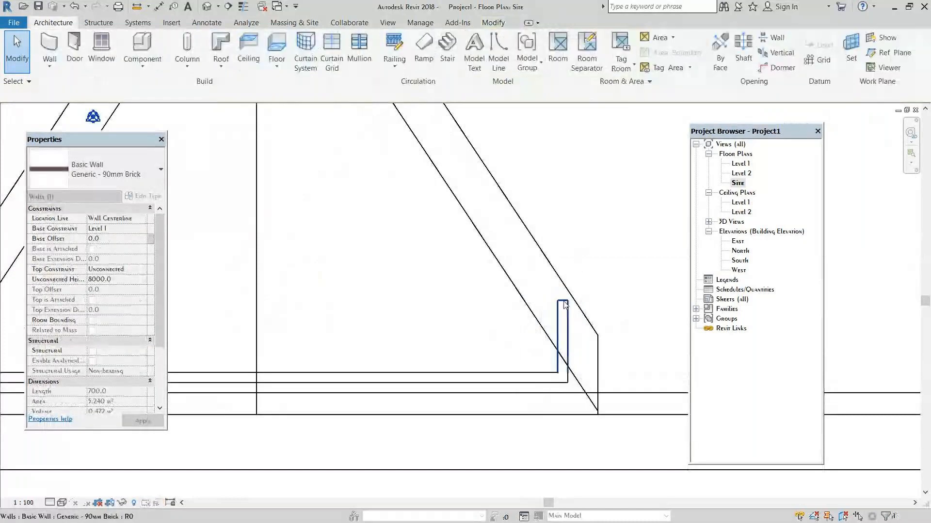
# Step: Move the dormer's front wall south to just inside the house's south wall, about 760 mm from the side walls' north ends
pyautogui.scroll(-3, 564, 306)
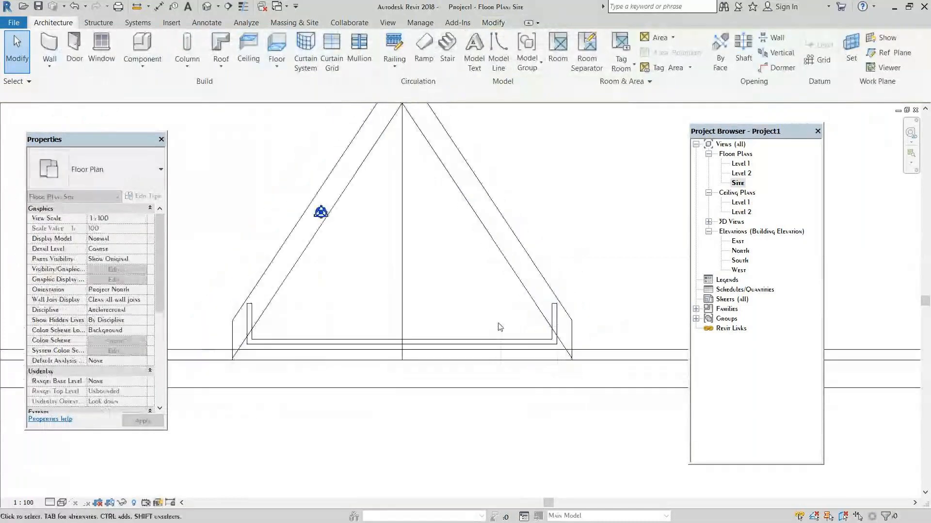
pyautogui.scroll(-2, 500, 328)
pyautogui.scroll(3, 400, 334)
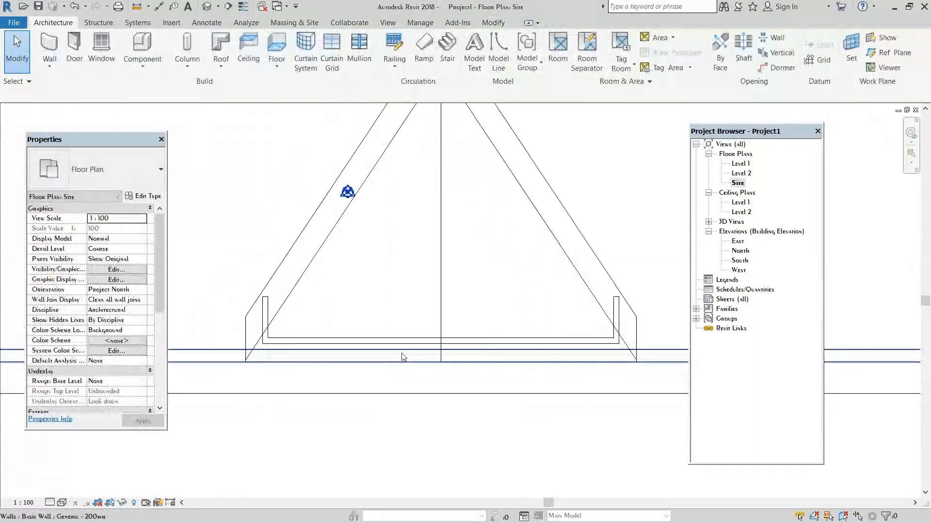
pyautogui.scroll(1, 401, 357)
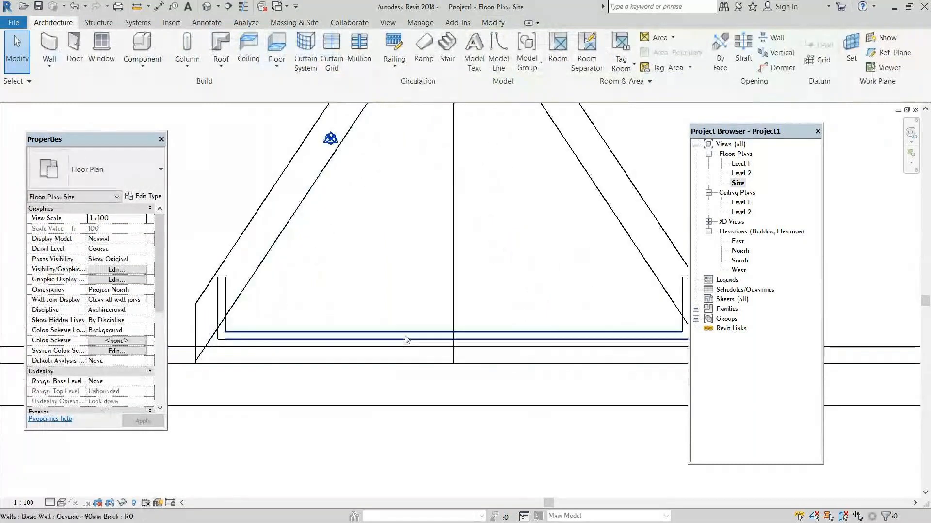
pyautogui.click(224, 282)
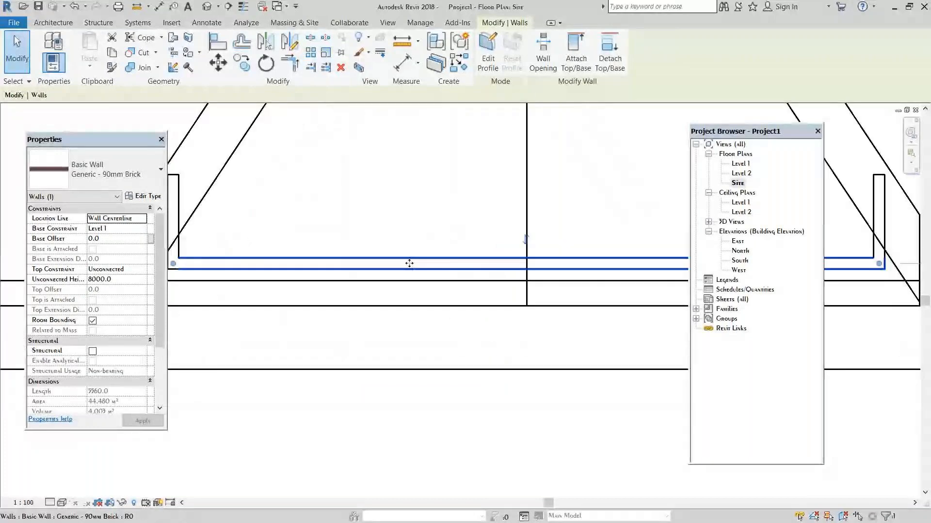
pyautogui.scroll(2, 409, 263)
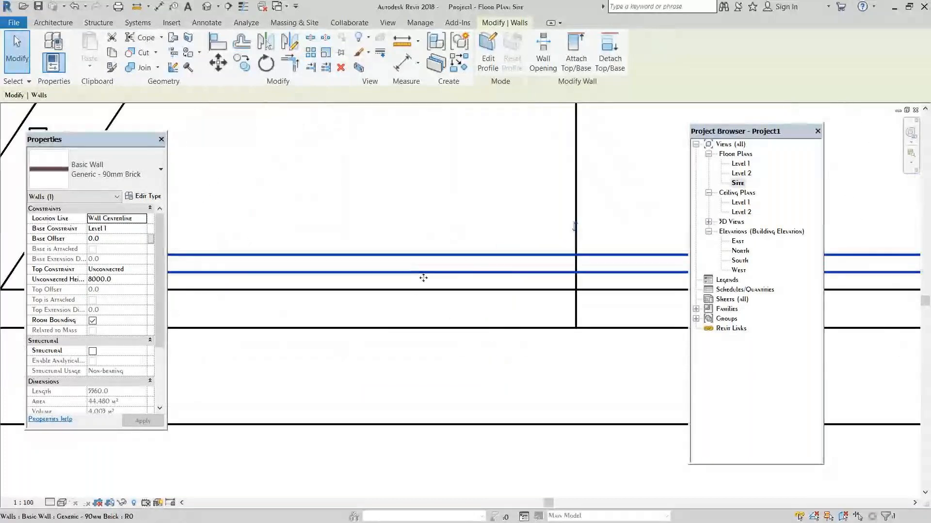
pyautogui.moveTo(419, 286); pyautogui.dragTo(428, 290)
pyautogui.scroll(-2, 426, 328)
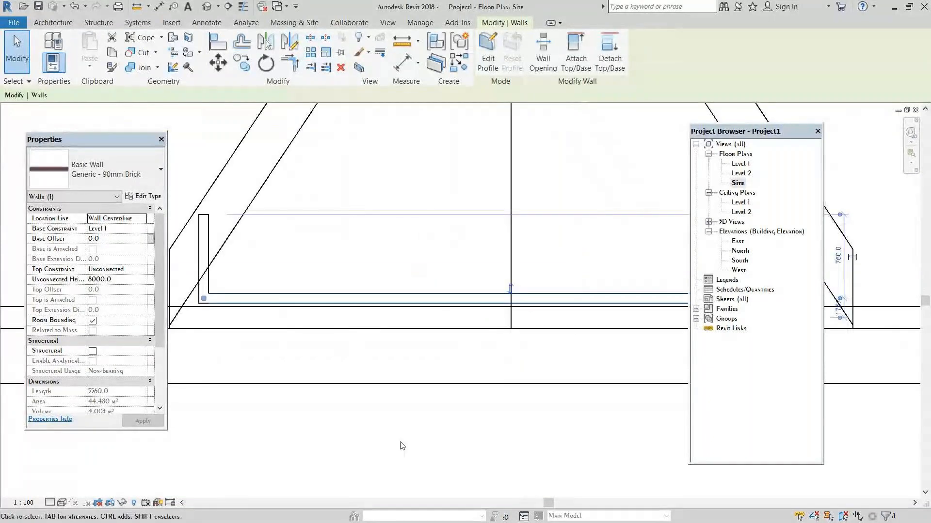
pyautogui.click(399, 442)
pyautogui.scroll(-2, 347, 439)
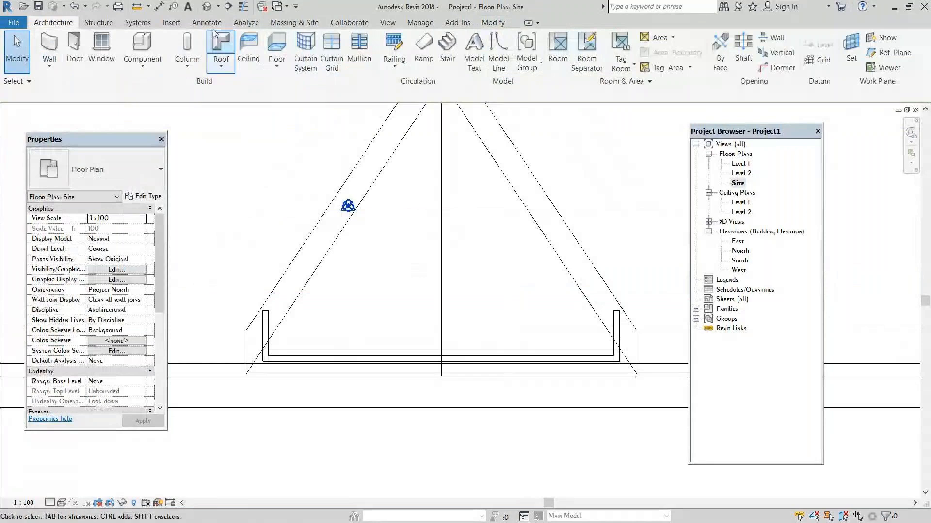
# Step: Open the 3D view and orbit around the house to inspect the new dormer walls against both roofs
pyautogui.click(207, 7)
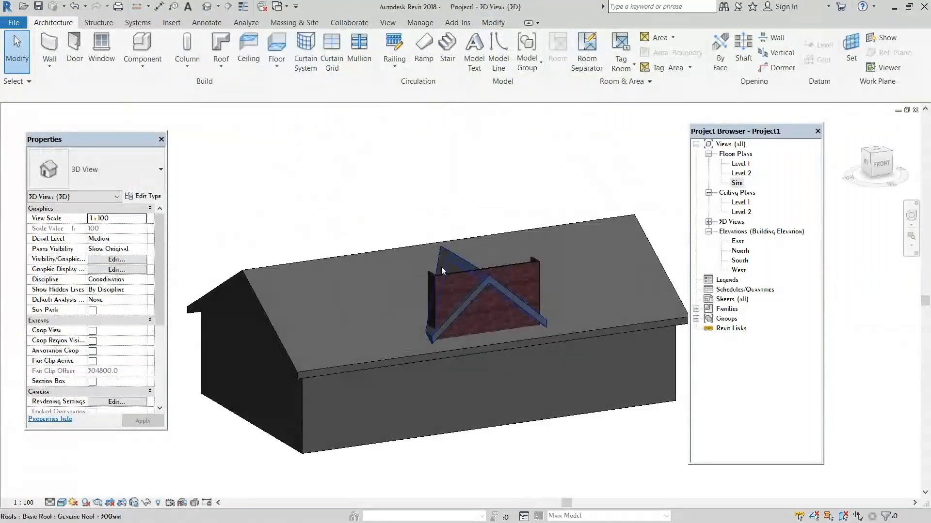
pyautogui.scroll(3, 441, 267)
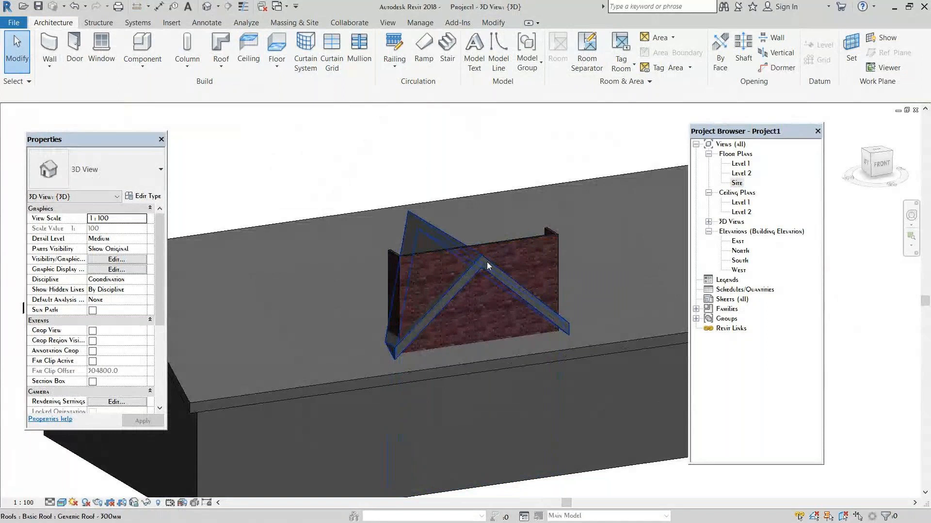
pyautogui.keyDown('shift'); pyautogui.moveTo(477, 373); pyautogui.dragTo(644, 170, button='middle'); pyautogui.keyUp('shift')
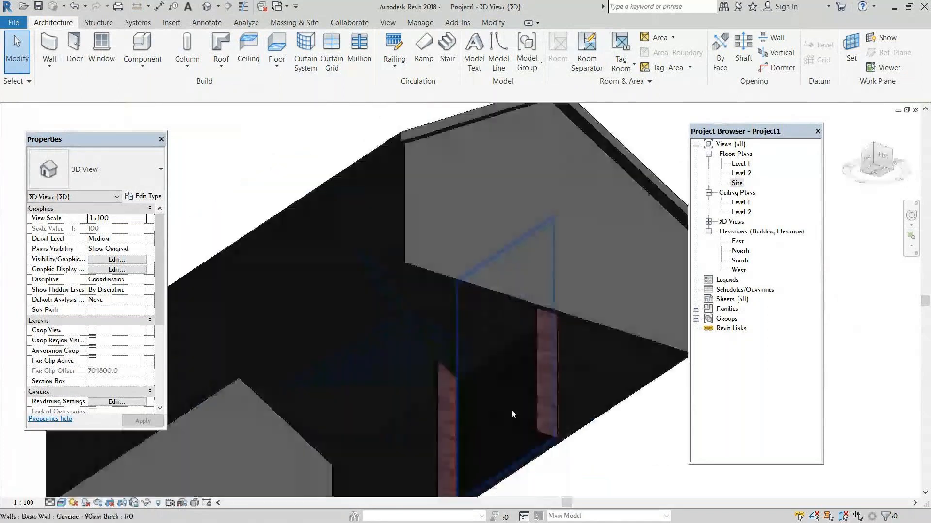
# Step: Inspect the brick dormer walls against the dormer roof and the main roof, from below and from the front
pyautogui.moveTo(511, 410); pyautogui.dragTo(477, 369, button='middle')
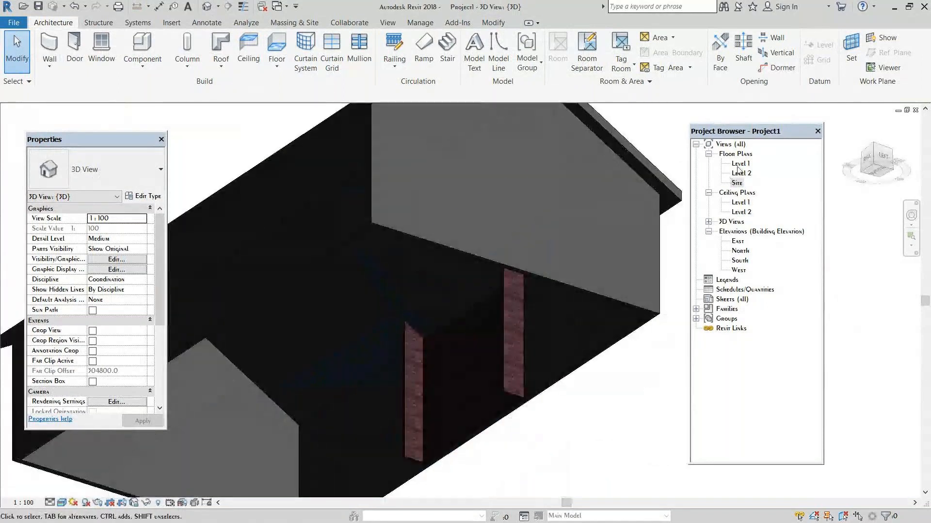
pyautogui.keyDown('shift'); pyautogui.moveTo(504, 368); pyautogui.dragTo(450, 373, button='middle'); pyautogui.keyUp('shift')
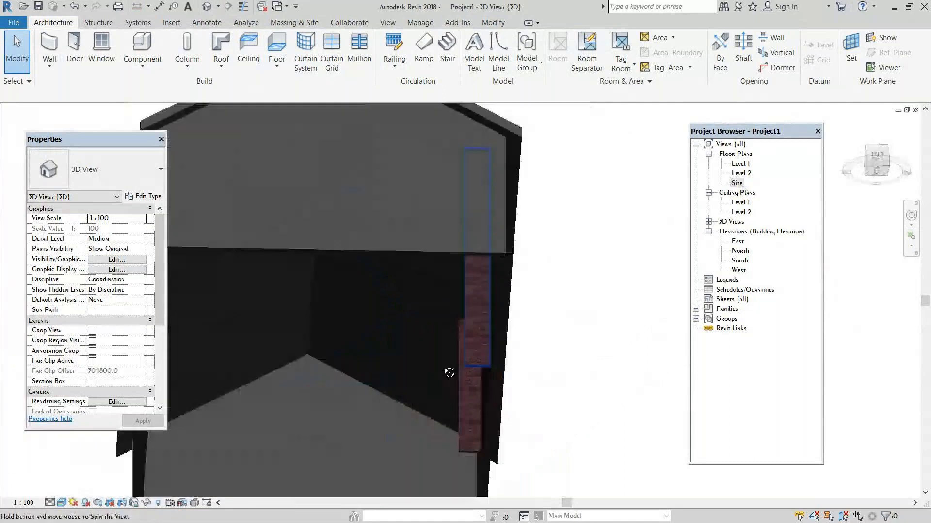
pyautogui.click(482, 366)
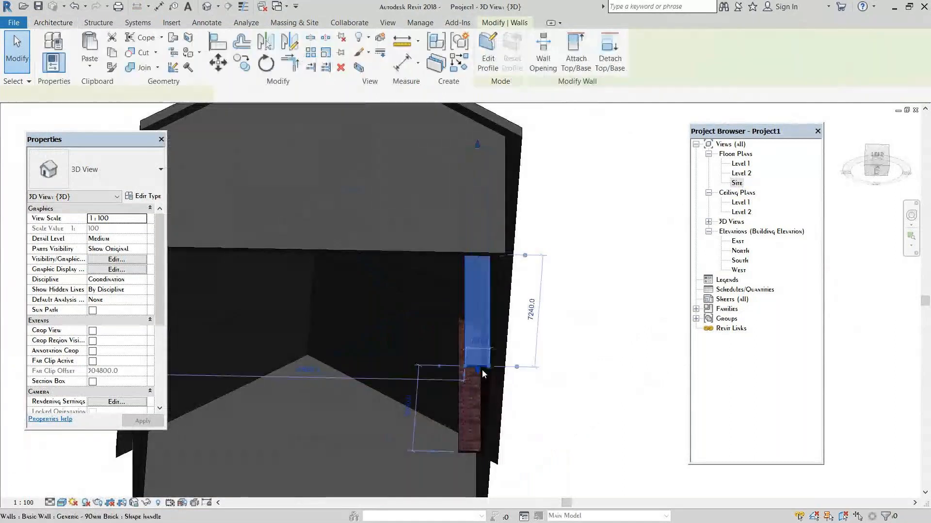
pyautogui.keyDown('shift'); pyautogui.moveTo(482, 369); pyautogui.dragTo(554, 154, button='middle'); pyautogui.keyUp('shift')
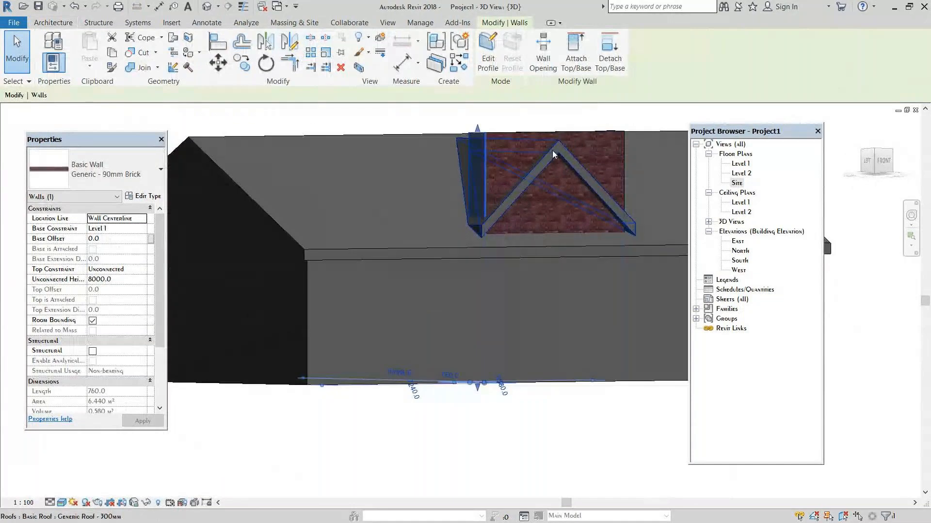
pyautogui.click(427, 255)
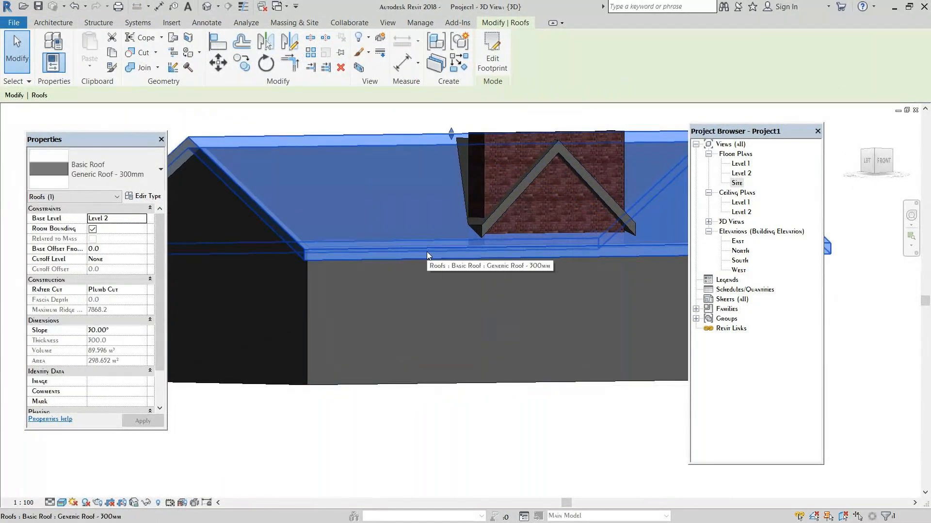
pyautogui.press('Escape')
pyautogui.click(518, 196)
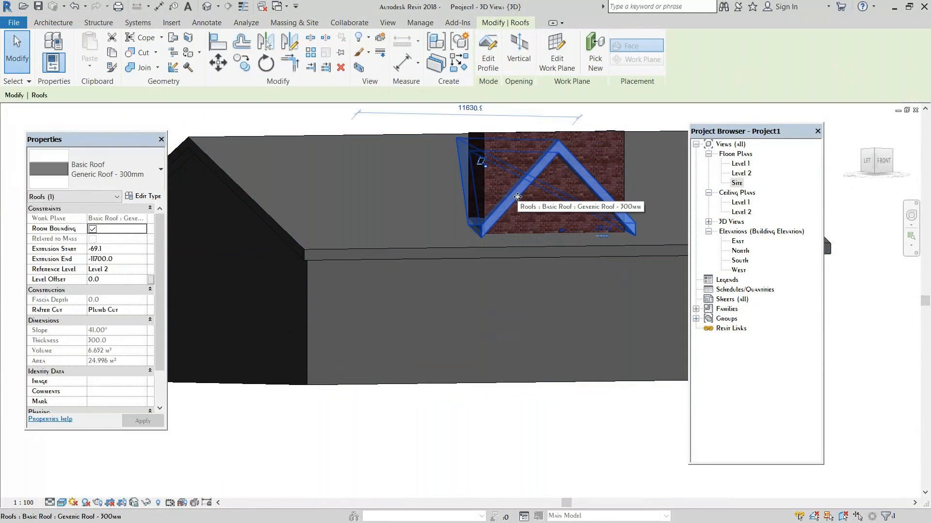
pyautogui.press('Escape')
# Step: Attach the tops of the three brick dormer walls to the dormer roof
pyautogui.keyDown('shift'); pyautogui.moveTo(517, 197); pyautogui.dragTo(505, 387, button='middle'); pyautogui.keyUp('shift')
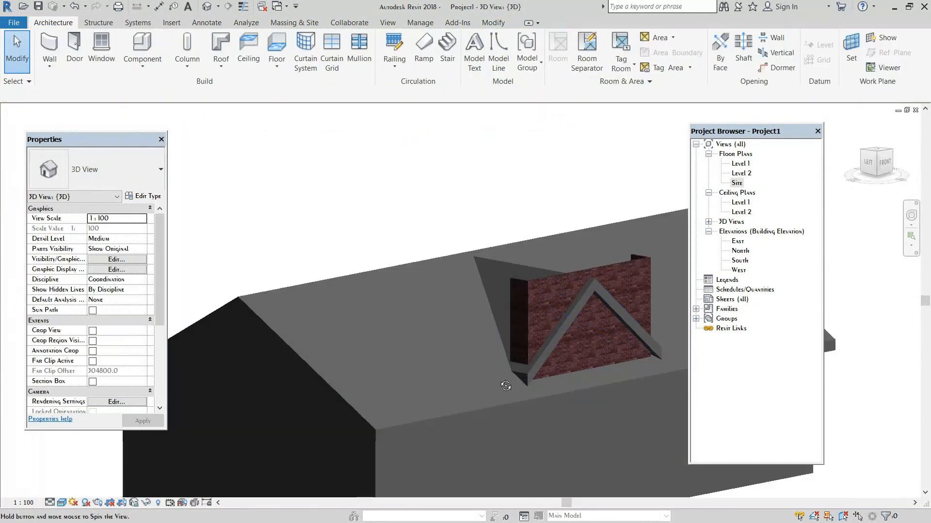
pyautogui.click(544, 281)
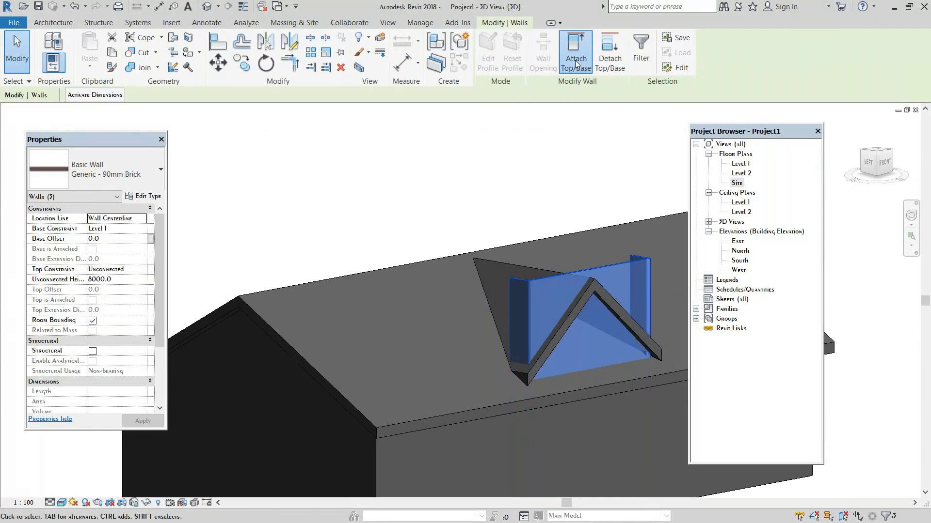
pyautogui.click(572, 324)
pyautogui.moveTo(582, 333); pyautogui.dragTo(471, 411, button='middle')
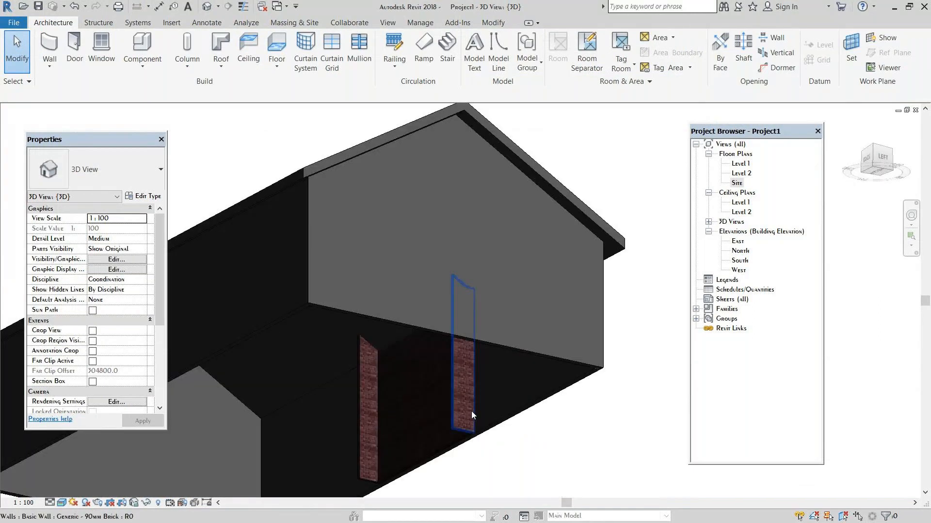
# Step: Try to attach the three brick dormer walls to the main roof using the Top option
pyautogui.press('Tab')
pyautogui.click(461, 412)
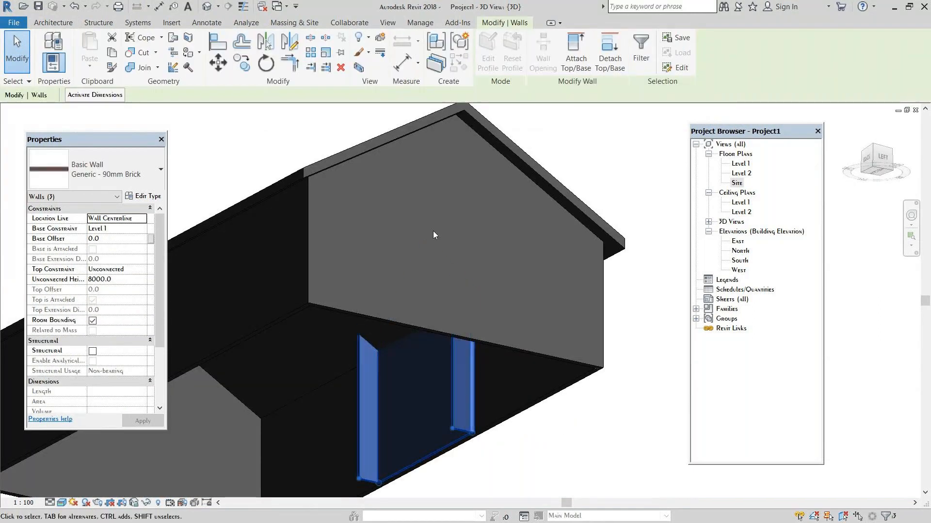
pyautogui.click(574, 51)
pyautogui.moveTo(519, 224); pyautogui.dragTo(316, 378, button='middle')
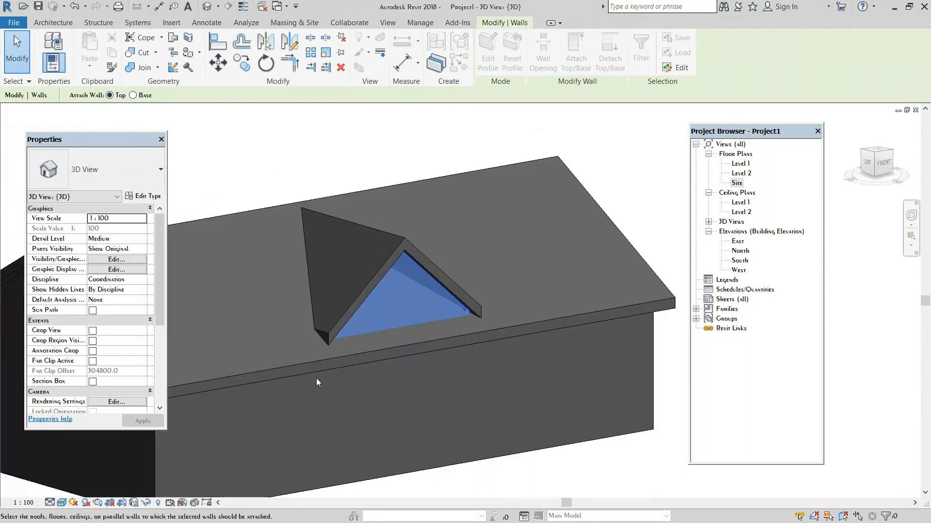
pyautogui.click(316, 378)
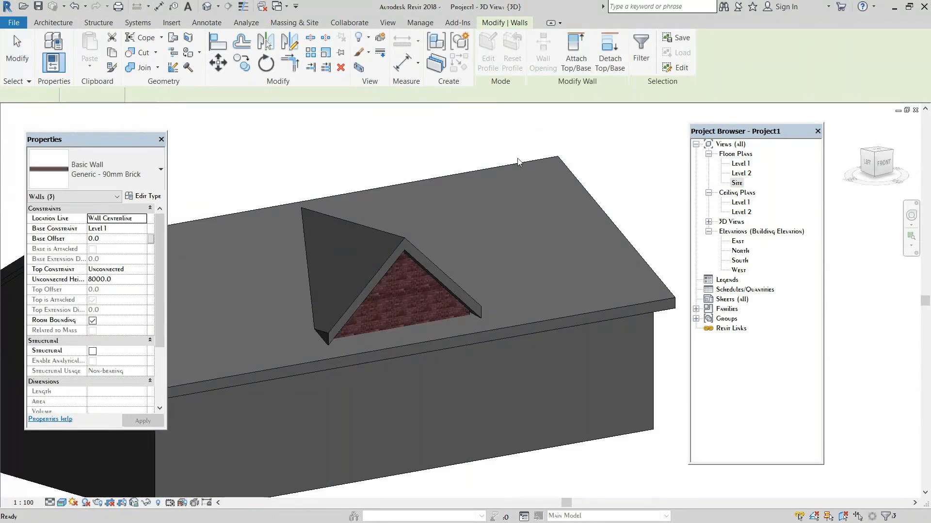
pyautogui.press('Escape')
# Step: Attach the bases of the three brick dormer walls to the main roof using the Base option
pyautogui.press('Tab')
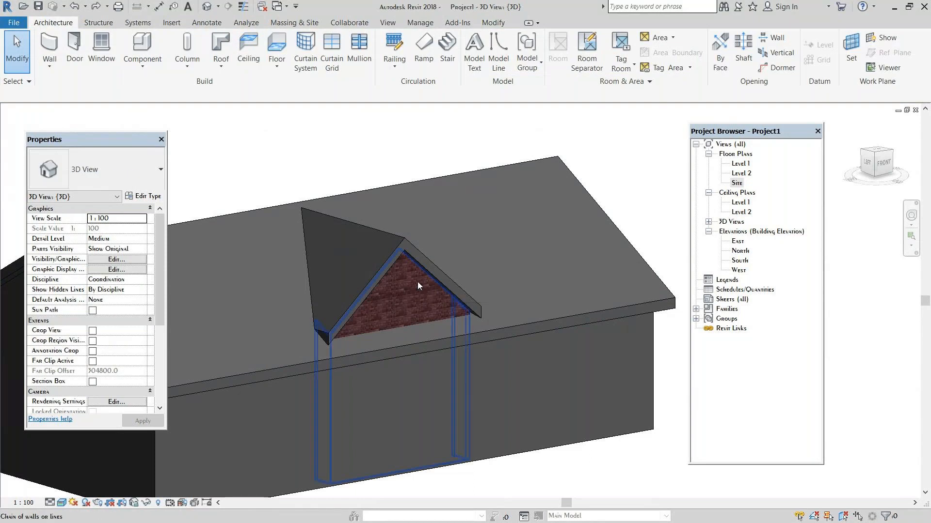
pyautogui.click(418, 286)
pyautogui.click(576, 54)
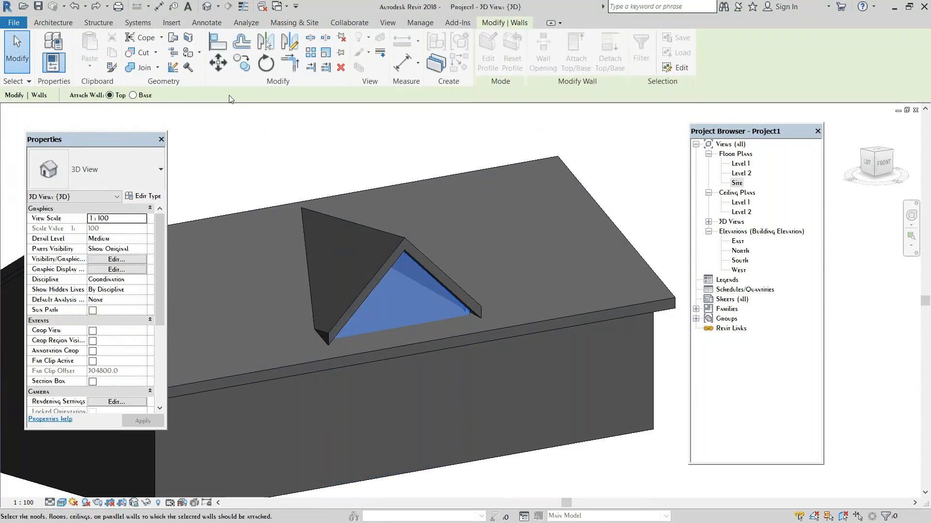
pyautogui.click(142, 95)
pyautogui.click(275, 362)
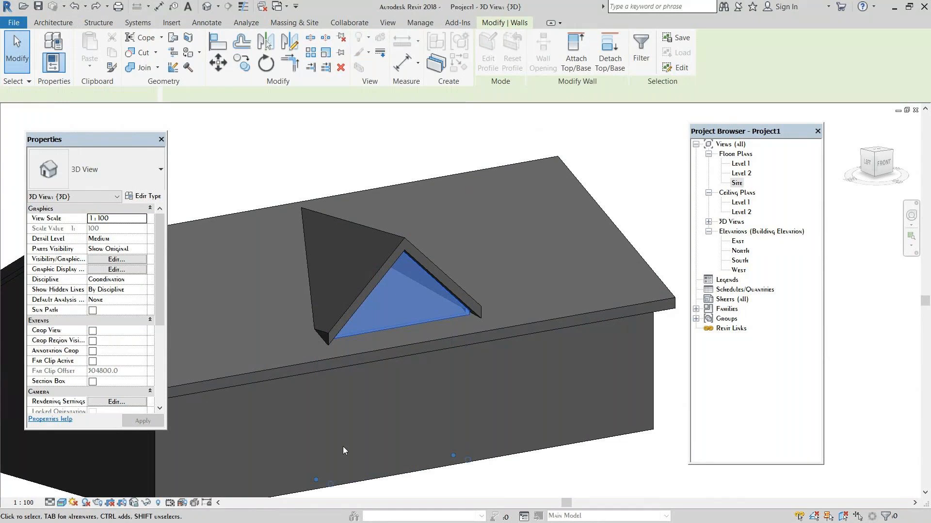
pyautogui.keyDown('shift'); pyautogui.moveTo(338, 441); pyautogui.dragTo(451, 399, button='middle'); pyautogui.keyUp('shift')
pyautogui.press('Escape')
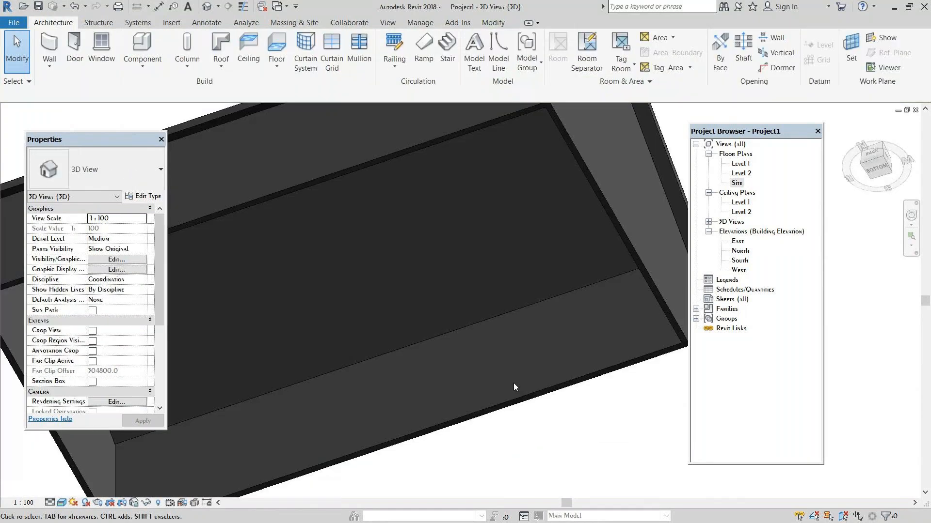
# Step: Examine the trimmed dormer walls and the main roof from outside and from inside the house
pyautogui.scroll(-3, 490, 277)
pyautogui.keyDown('shift'); pyautogui.moveTo(490, 278); pyautogui.dragTo(365, 415, button='middle'); pyautogui.keyUp('shift')
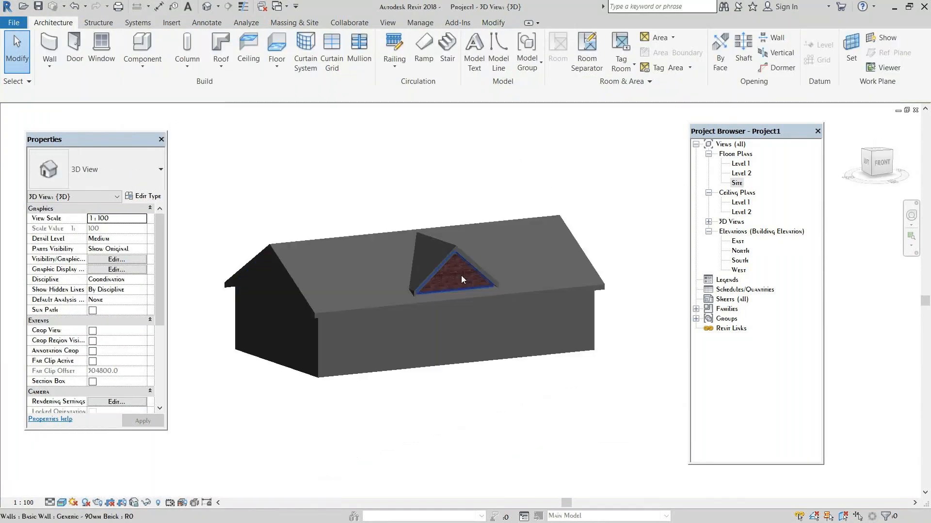
pyautogui.scroll(2, 461, 276)
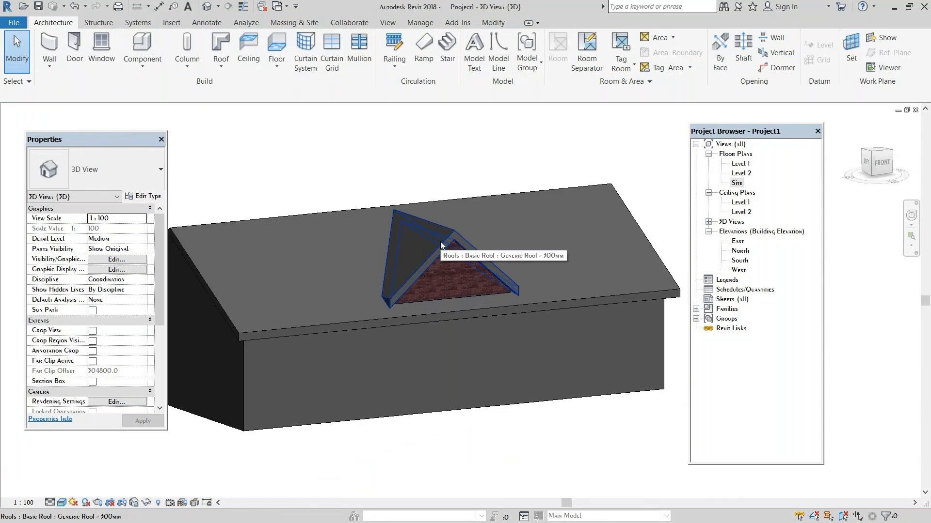
pyautogui.keyDown('shift'); pyautogui.moveTo(443, 248); pyautogui.dragTo(506, 353, button='middle'); pyautogui.keyUp('shift')
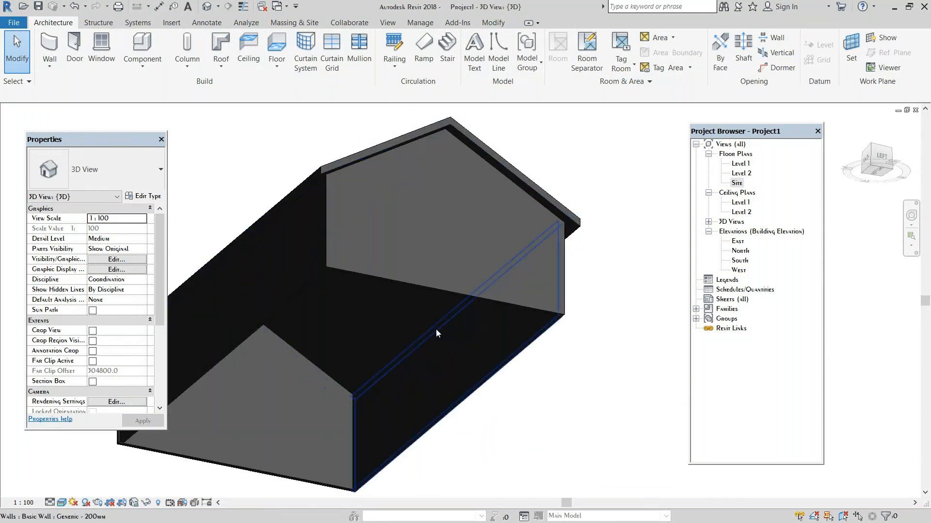
pyautogui.keyDown('shift'); pyautogui.moveTo(436, 330); pyautogui.dragTo(379, 334, button='middle'); pyautogui.keyUp('shift')
pyautogui.click(367, 321)
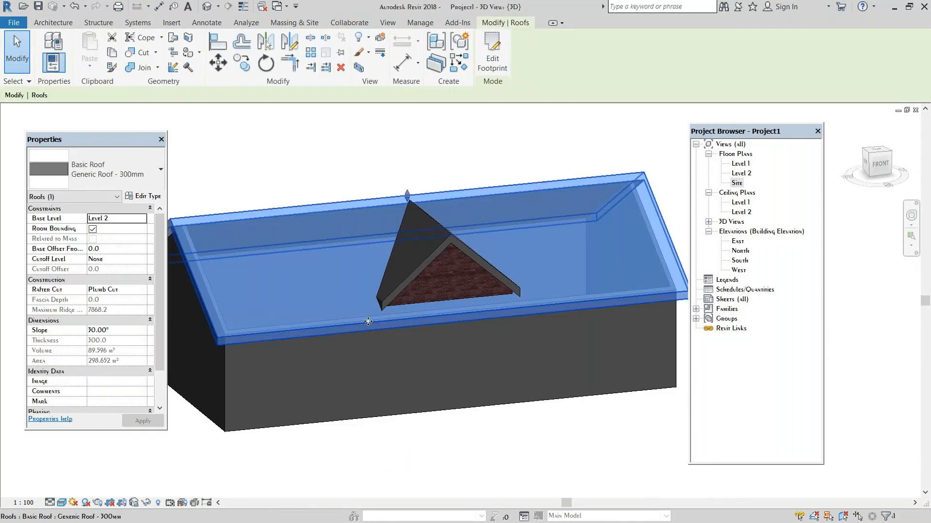
pyautogui.press('Escape')
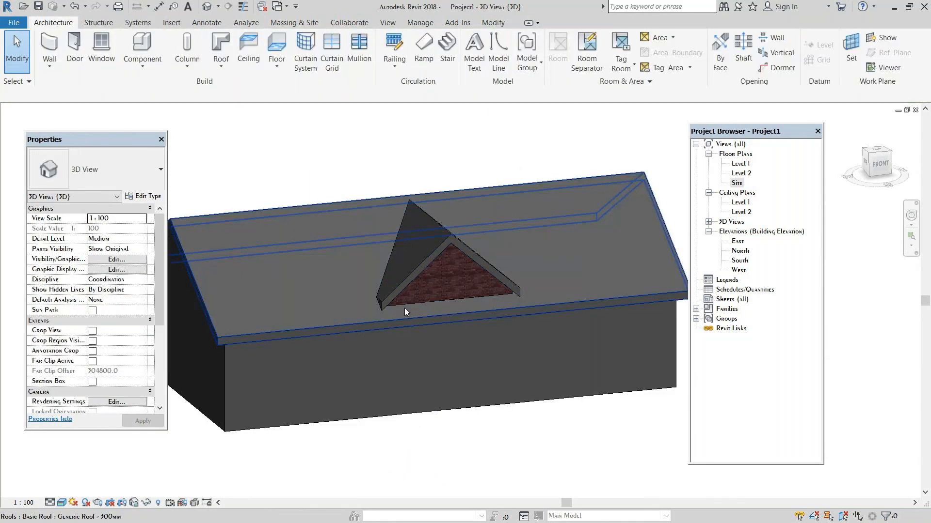
pyautogui.scroll(2, 435, 300)
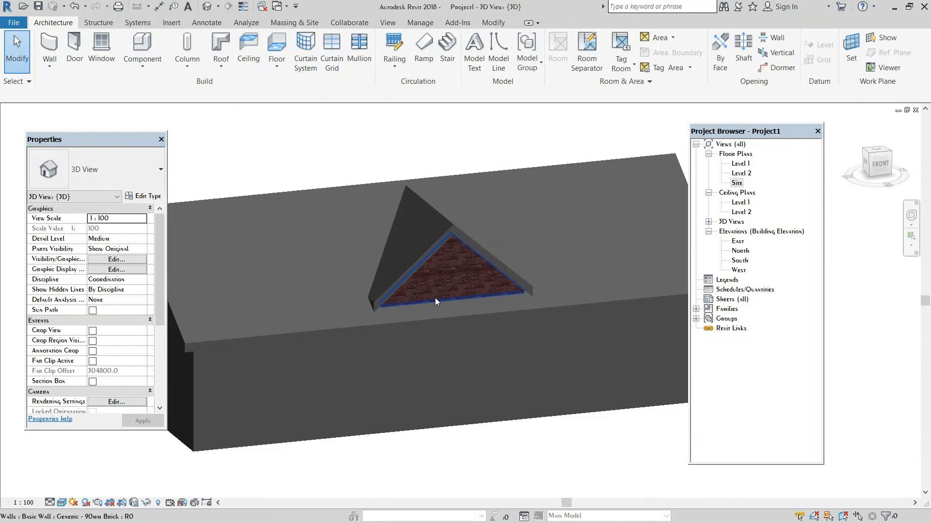
pyautogui.scroll(2, 435, 297)
pyautogui.scroll(-2, 468, 281)
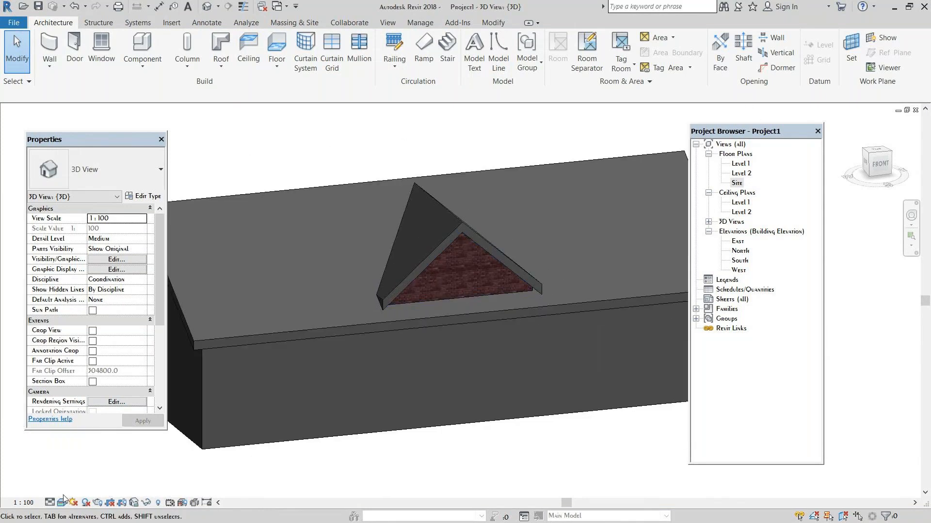
# Step: Try the wireframe visual style on the 3D view, and return the view to the realistic brick-textured style
pyautogui.click(50, 503)
pyautogui.click(84, 434)
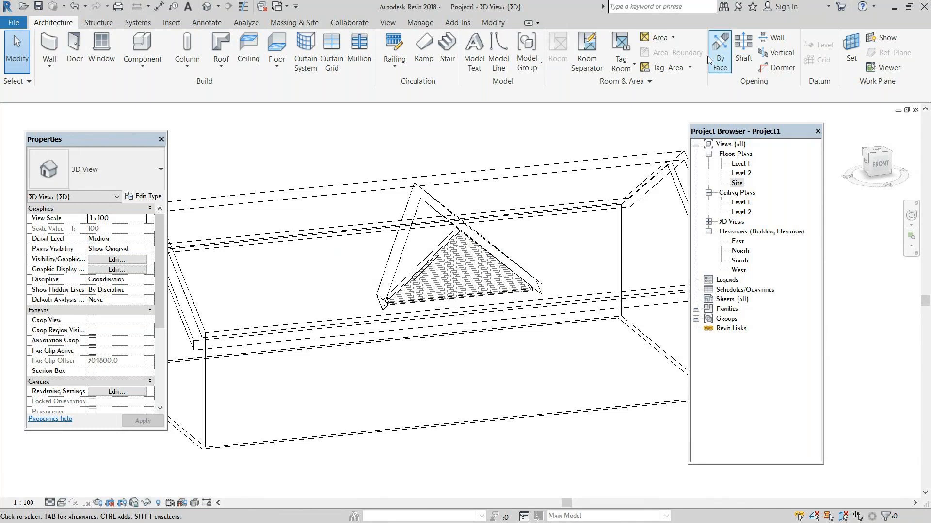
pyautogui.click(62, 503)
pyautogui.click(82, 480)
# Step: Inspect the circular opening in the dormer's front wall and the main roof surface behind it
pyautogui.keyDown('shift'); pyautogui.moveTo(300, 468); pyautogui.dragTo(394, 352, button='middle'); pyautogui.keyUp('shift')
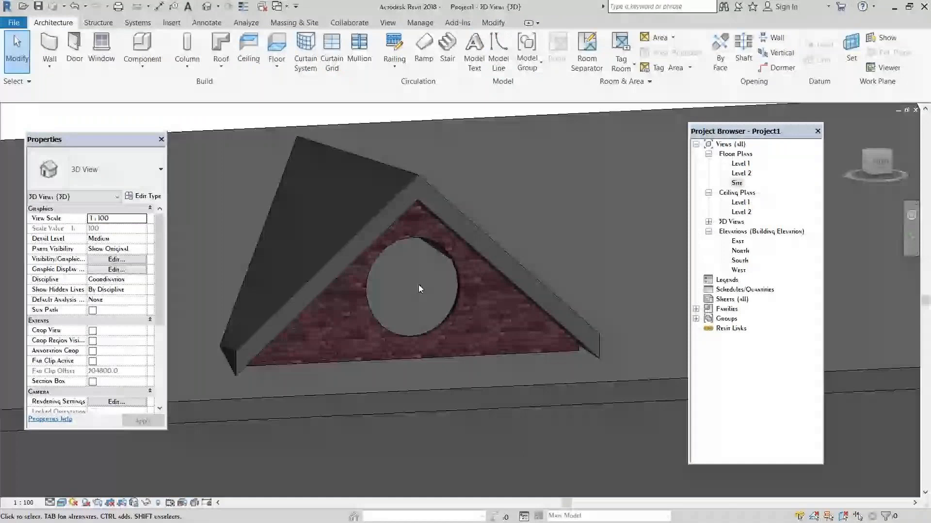
pyautogui.click(418, 284)
pyautogui.keyDown('shift'); pyautogui.moveTo(418, 284); pyautogui.dragTo(440, 344, button='middle'); pyautogui.keyUp('shift')
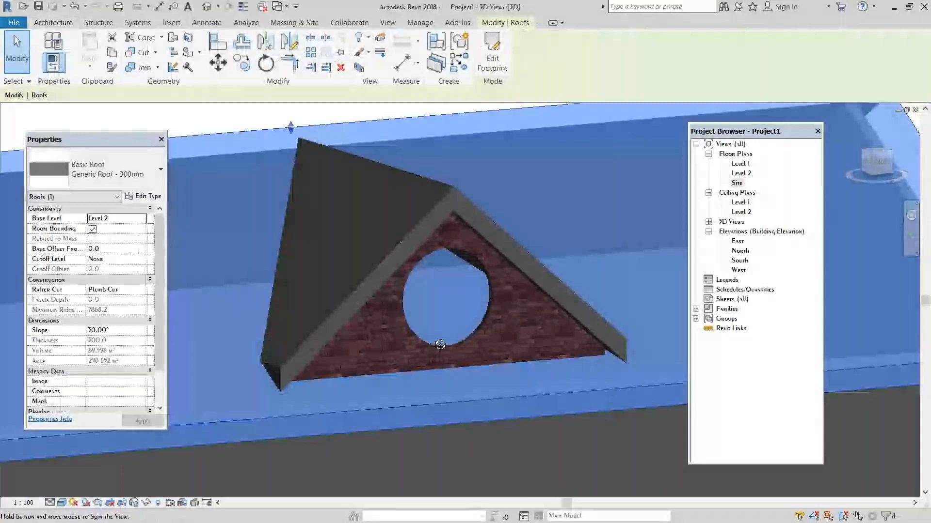
pyautogui.keyDown('shift'); pyautogui.moveTo(440, 344); pyautogui.dragTo(436, 344, button='middle'); pyautogui.keyUp('shift')
pyautogui.scroll(-3, 442, 231)
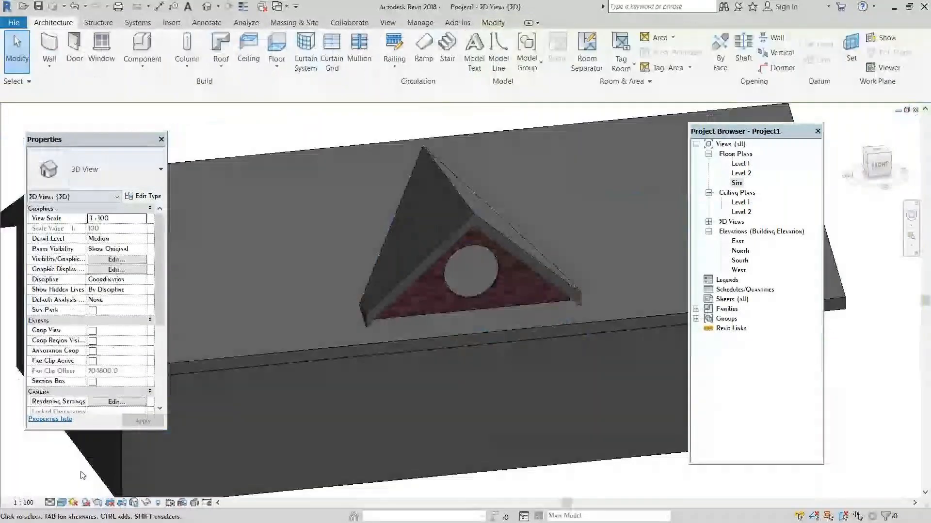
# Step: Display the 3D view in the wireframe visual style
pyautogui.click(61, 503)
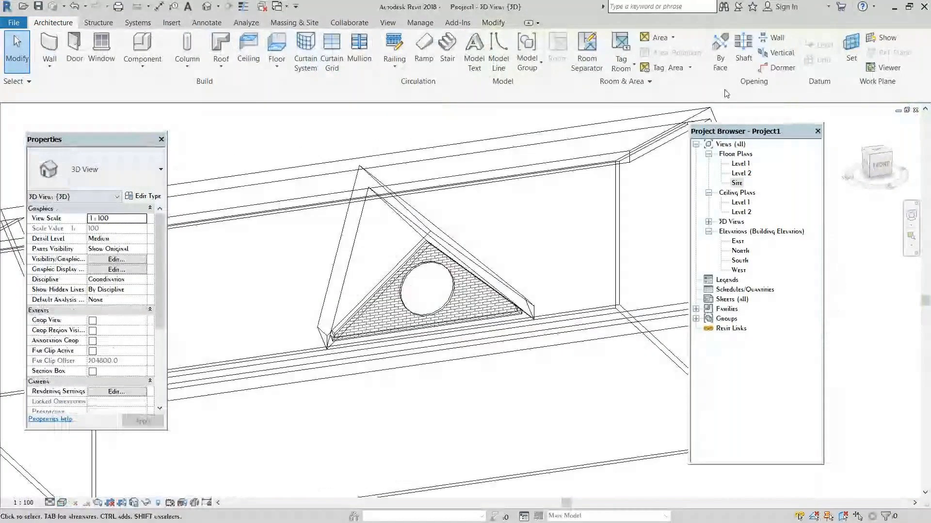
pyautogui.click(764, 70)
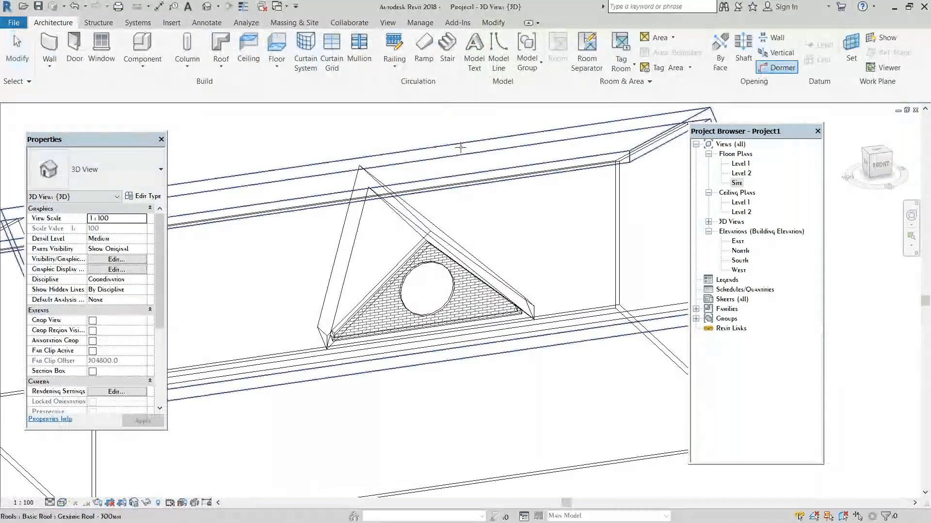
pyautogui.click(460, 147)
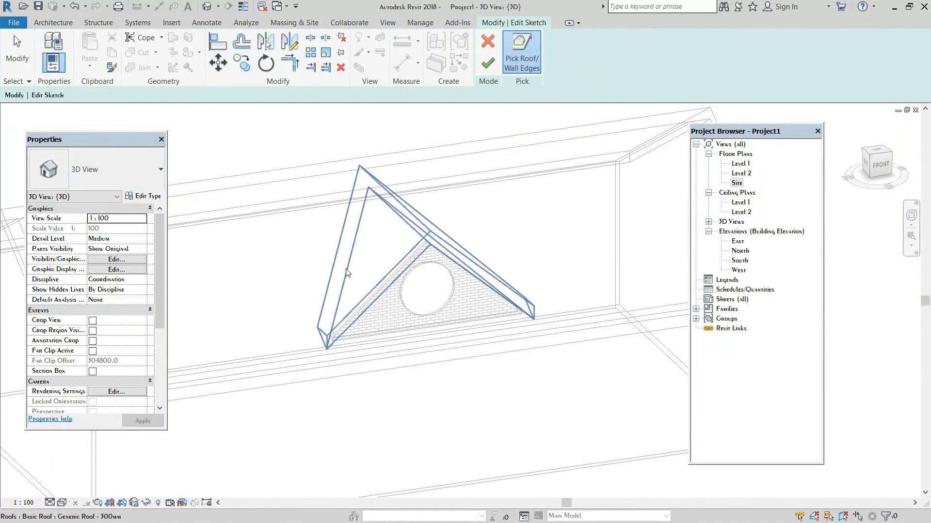
pyautogui.keyDown('shift'); pyautogui.moveTo(346, 269); pyautogui.dragTo(335, 265, button='middle'); pyautogui.keyUp('shift')
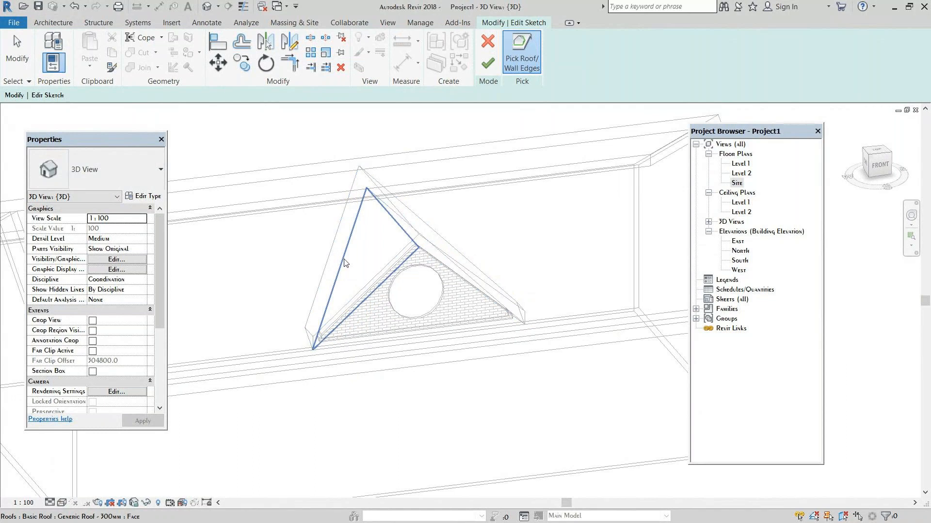
pyautogui.moveTo(345, 262)
pyautogui.mouseDown(button='middle')
pyautogui.moveTo(380, 267)
pyautogui.moveTo(397, 289)
pyautogui.mouseUp(button='middle')
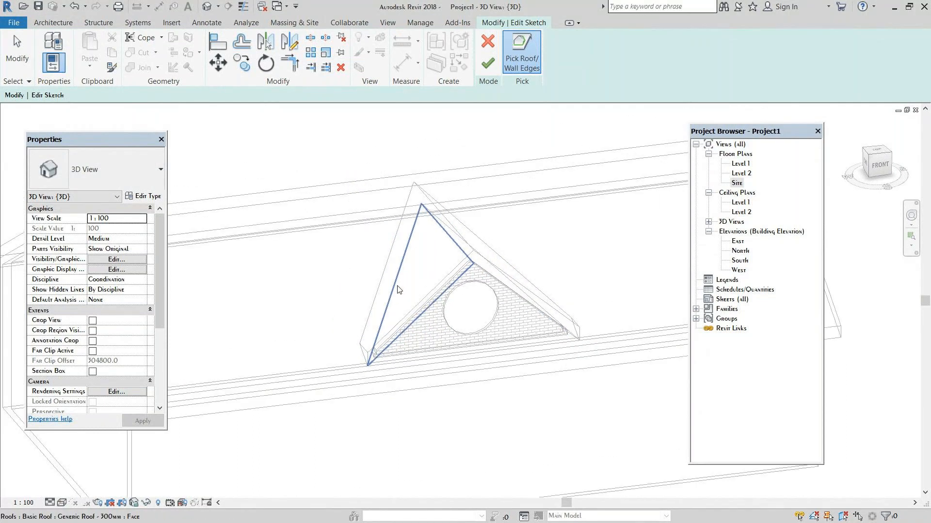
pyautogui.scroll(3, 397, 264)
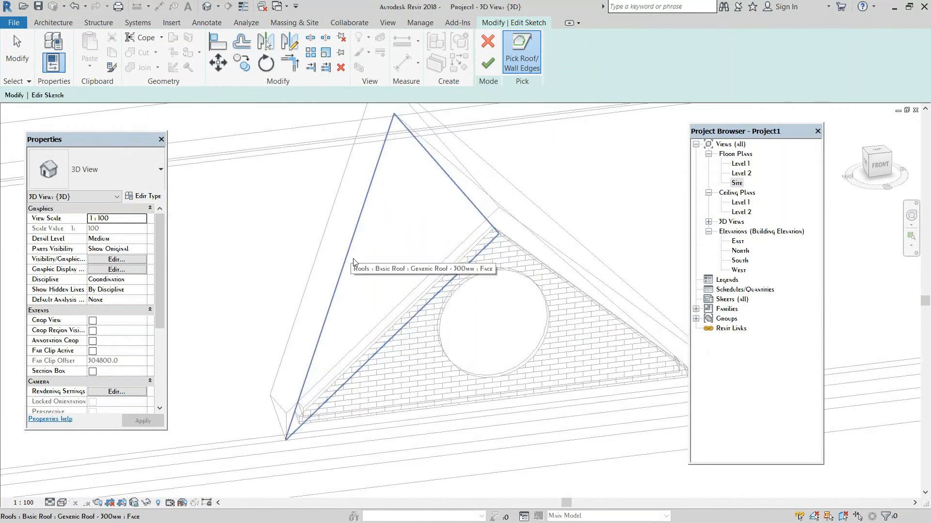
pyautogui.keyDown('shift'); pyautogui.moveTo(353, 262); pyautogui.dragTo(371, 350, button='middle'); pyautogui.keyUp('shift')
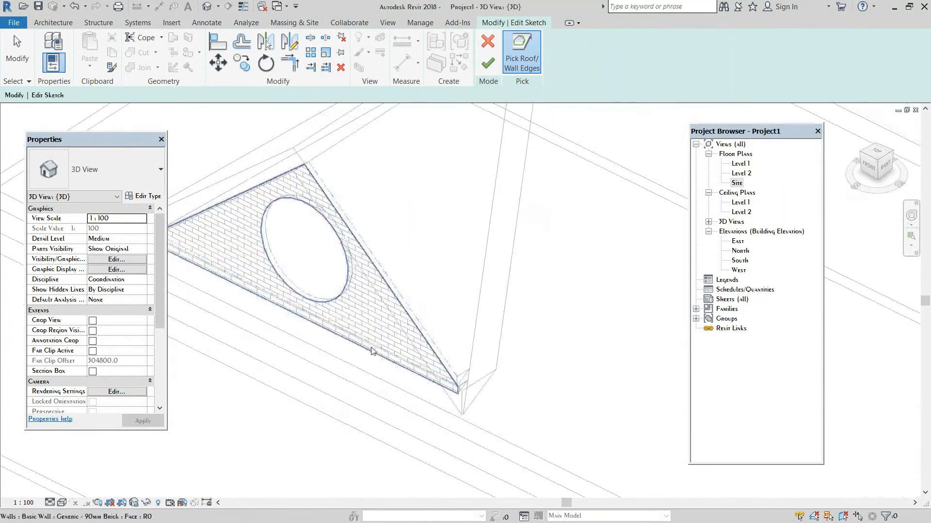
pyautogui.scroll(2, 371, 350)
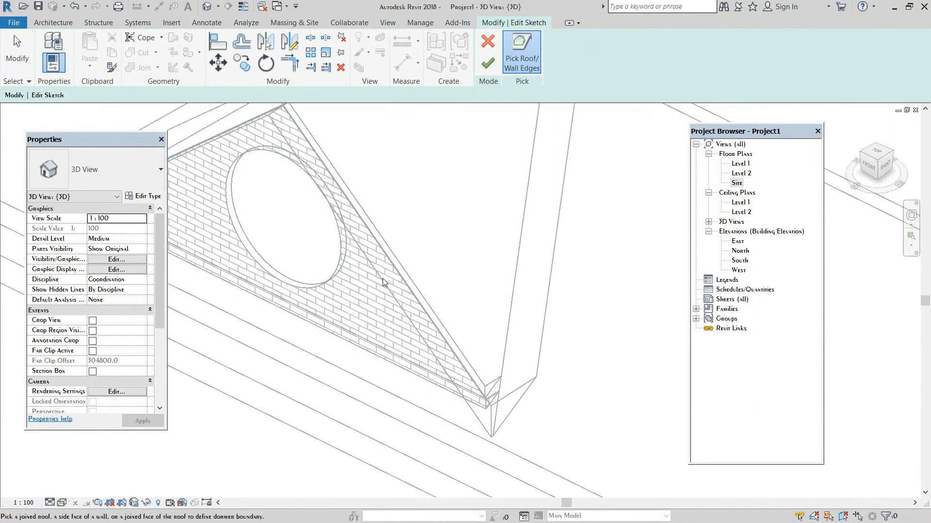
pyautogui.keyDown('shift'); pyautogui.moveTo(383, 282); pyautogui.dragTo(454, 282, button='middle'); pyautogui.keyUp('shift')
pyautogui.scroll(-5, 453, 282)
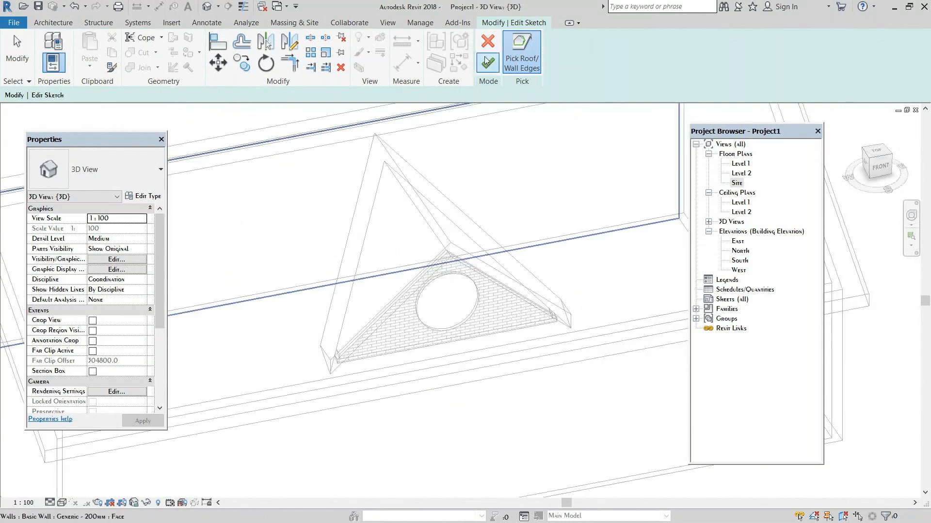
pyautogui.click(485, 58)
# Step: Start a dormer opening in the main roof, and pick the dormer roof and one brick side wall as boundaries
pyautogui.click(781, 67)
pyautogui.moveTo(499, 180)
pyautogui.keyDown('shift'); pyautogui.mouseDown(button='middle')
pyautogui.moveTo(515, 153)
pyautogui.moveTo(494, 165)
pyautogui.mouseUp(button='middle'); pyautogui.keyUp('shift')
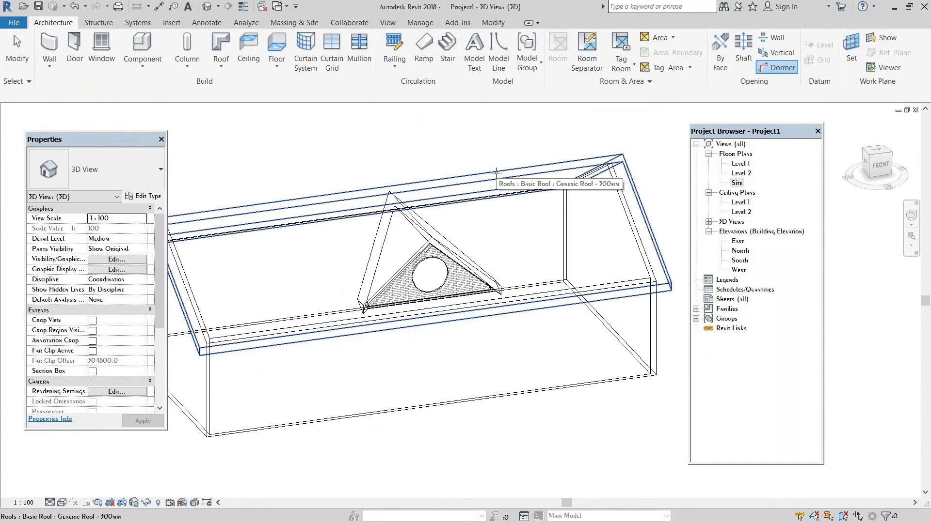
pyautogui.click(496, 172)
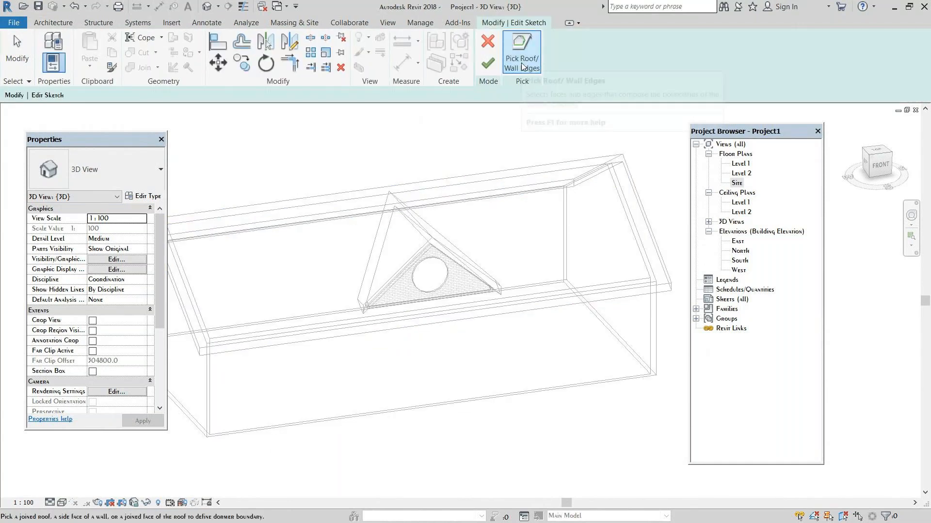
pyautogui.scroll(3, 390, 233)
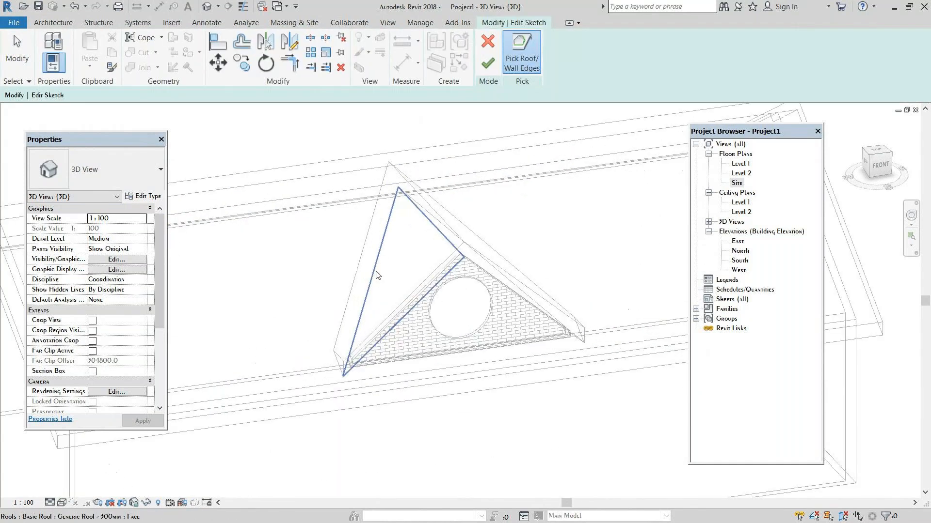
pyautogui.click(377, 275)
pyautogui.scroll(2, 388, 277)
pyautogui.keyDown('shift'); pyautogui.moveTo(388, 273); pyautogui.dragTo(313, 306, button='middle'); pyautogui.keyUp('shift')
pyautogui.click(539, 273)
pyautogui.scroll(3, 580, 434)
pyautogui.moveTo(580, 434)
pyautogui.keyDown('shift'); pyautogui.mouseDown(button='middle')
pyautogui.moveTo(545, 454)
pyautogui.moveTo(516, 352)
pyautogui.moveTo(557, 385)
pyautogui.moveTo(683, 350)
pyautogui.moveTo(702, 326)
pyautogui.moveTo(665, 329)
pyautogui.mouseUp(button='middle'); pyautogui.keyUp('shift')
pyautogui.scroll(3, 546, 455)
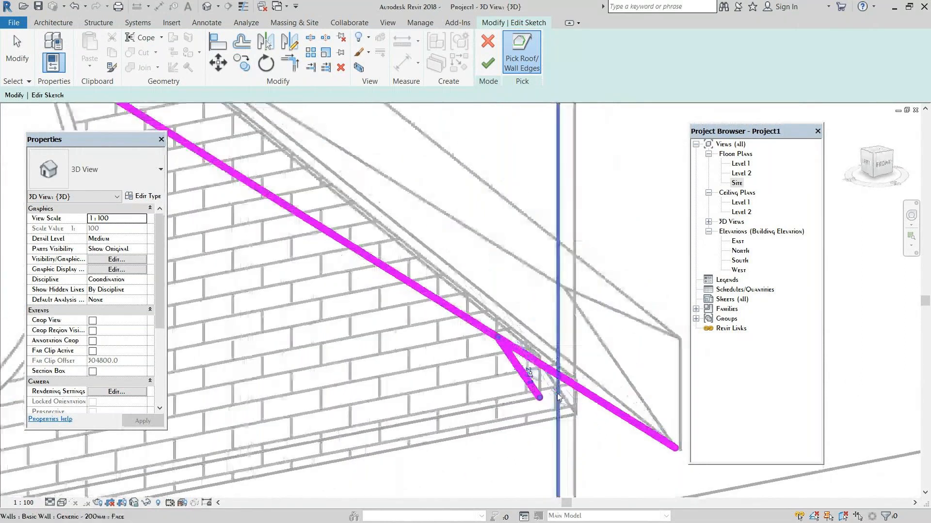
# Step: Add the other brick side wall and the dormer's front wall to the dormer opening boundary
pyautogui.moveTo(555, 394)
pyautogui.mouseDown(button='middle')
pyautogui.moveTo(558, 376)
pyautogui.moveTo(382, 365)
pyautogui.moveTo(357, 381)
pyautogui.moveTo(524, 223)
pyautogui.mouseUp(button='middle')
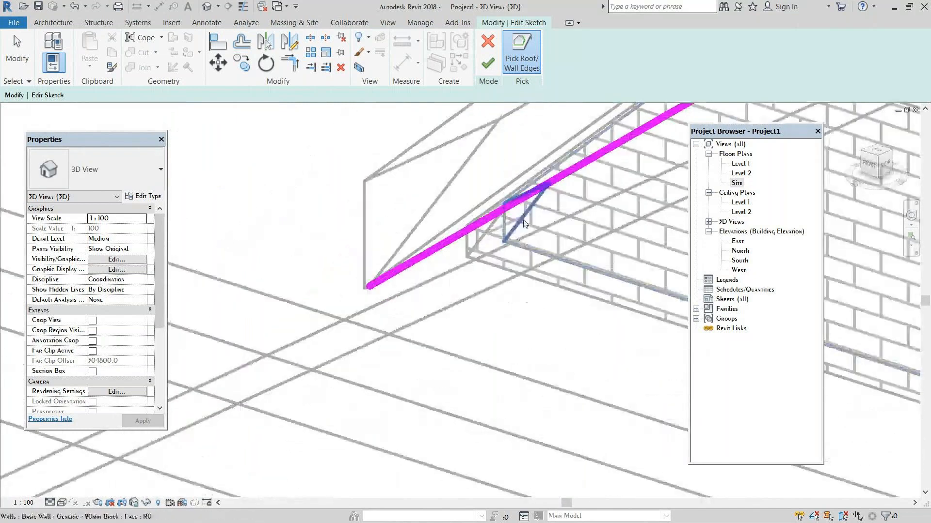
pyautogui.click(523, 223)
pyautogui.moveTo(539, 245)
pyautogui.keyDown('shift'); pyautogui.mouseDown(button='middle')
pyautogui.moveTo(558, 283)
pyautogui.moveTo(487, 320)
pyautogui.mouseUp(button='middle'); pyautogui.keyUp('shift')
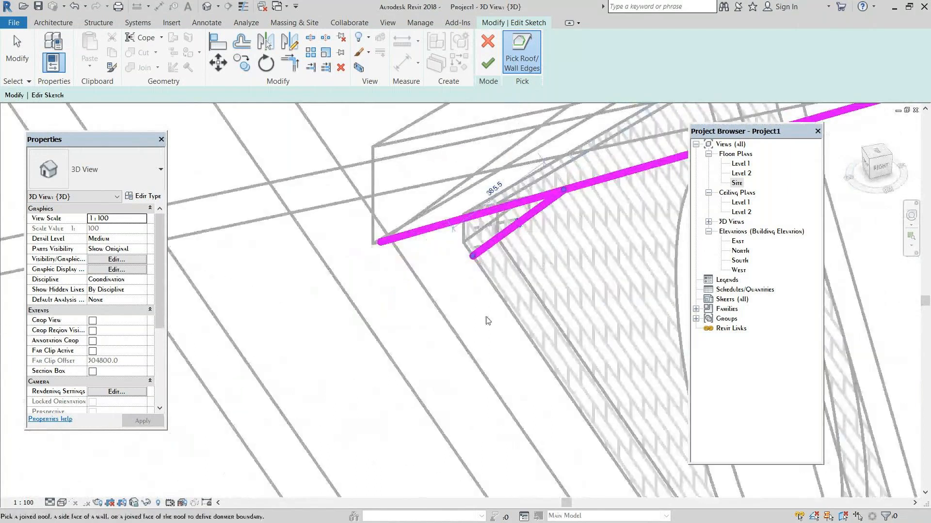
pyautogui.moveTo(576, 284)
pyautogui.keyDown('shift'); pyautogui.mouseDown(button='middle')
pyautogui.moveTo(448, 266)
pyautogui.moveTo(461, 350)
pyautogui.moveTo(640, 351)
pyautogui.moveTo(447, 343)
pyautogui.moveTo(533, 298)
pyautogui.mouseUp(button='middle'); pyautogui.keyUp('shift')
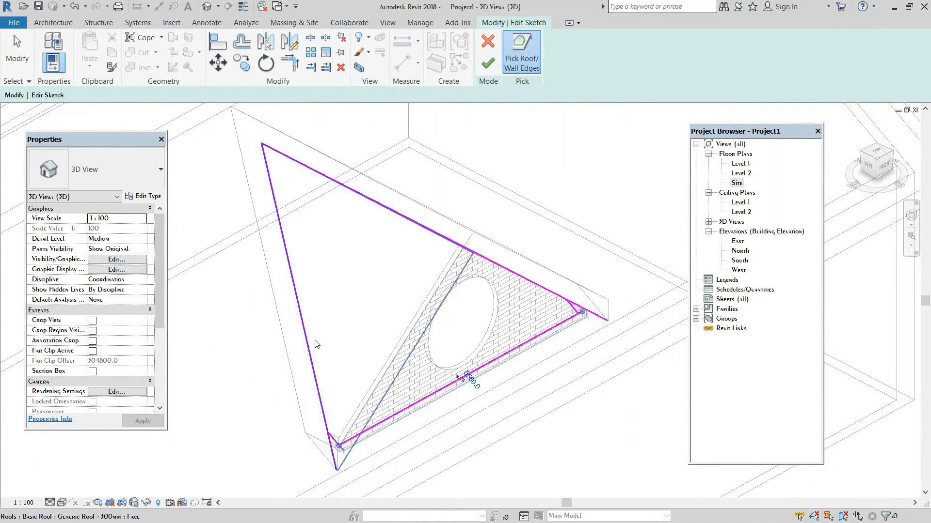
pyautogui.scroll(4, 315, 344)
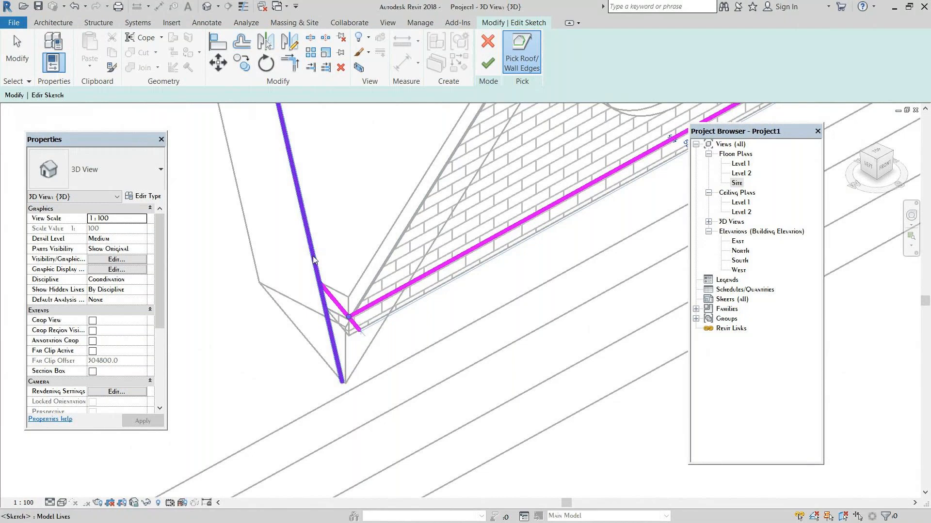
pyautogui.moveTo(345, 318); pyautogui.dragTo(311, 386, button='middle')
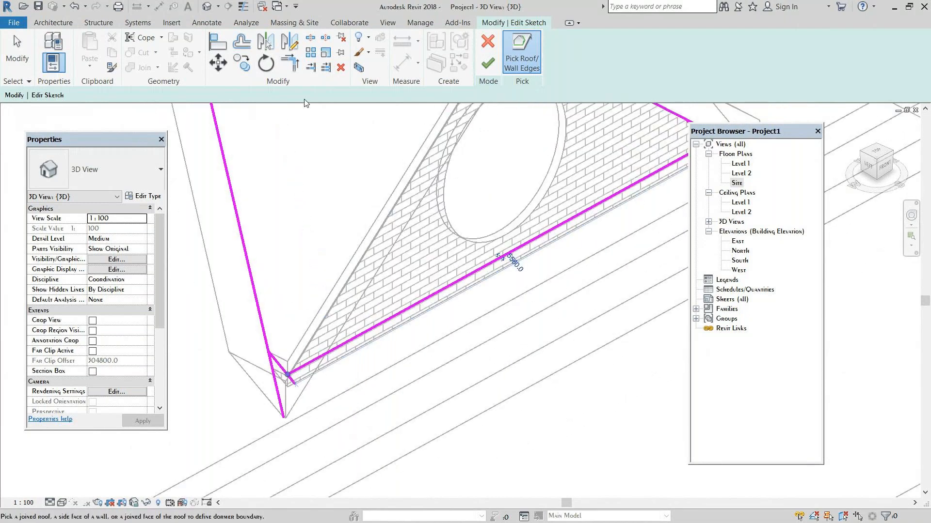
# Step: Trim the roof, side wall and front wall boundary lines to meet at the dormer's left front corner
pyautogui.click(290, 63)
pyautogui.scroll(1, 276, 353)
pyautogui.moveTo(275, 352); pyautogui.dragTo(351, 281, button='middle')
pyautogui.click(340, 276)
pyautogui.click(356, 298)
pyautogui.click(353, 292)
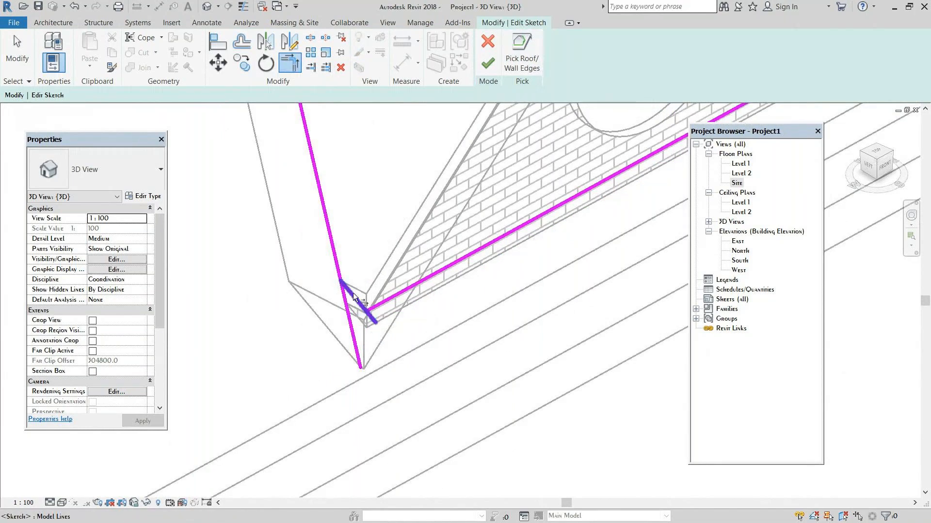
pyautogui.click(331, 241)
pyautogui.scroll(1, 365, 319)
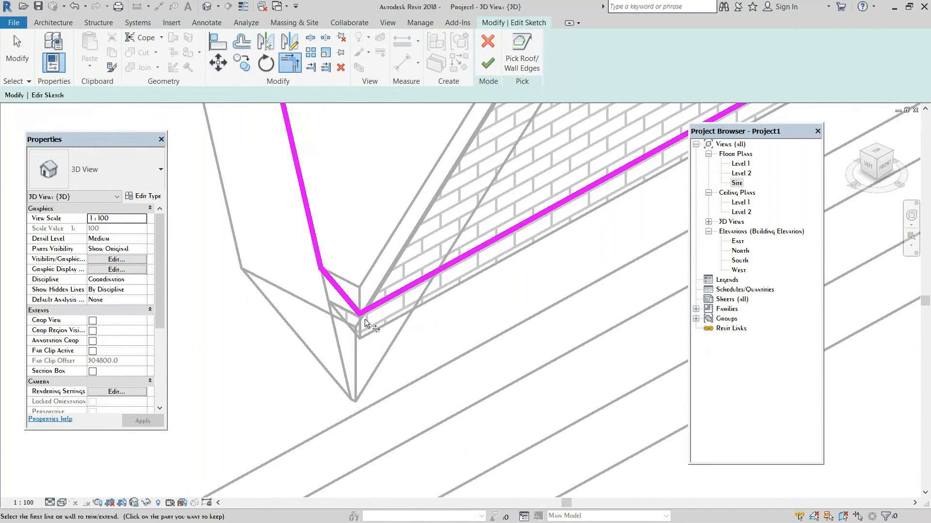
# Step: Trim the boundary lines at the dormer's right front corner, and try to cut the dormer opening from the finished sketch
pyautogui.scroll(-1, 365, 319)
pyautogui.scroll(-1, 459, 262)
pyautogui.moveTo(462, 246); pyautogui.dragTo(303, 320, button='middle')
pyautogui.scroll(1, 516, 210)
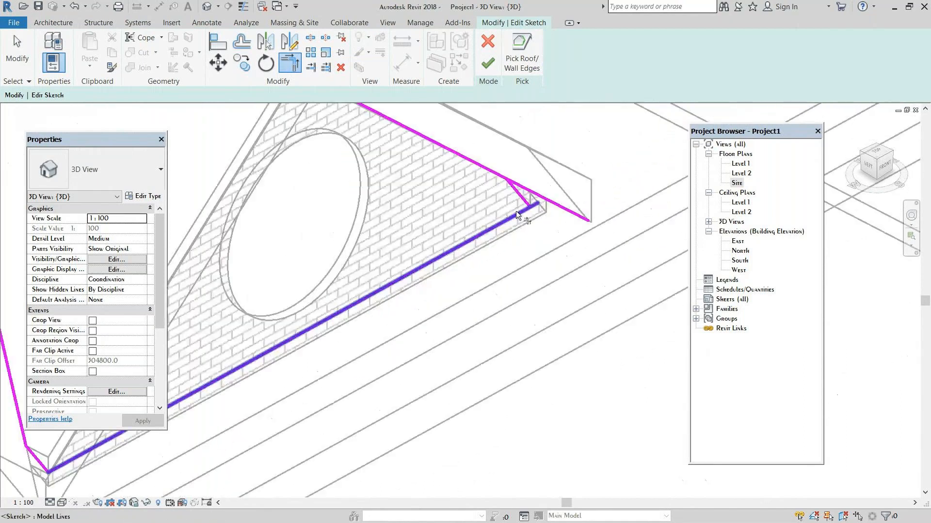
pyautogui.scroll(2, 518, 233)
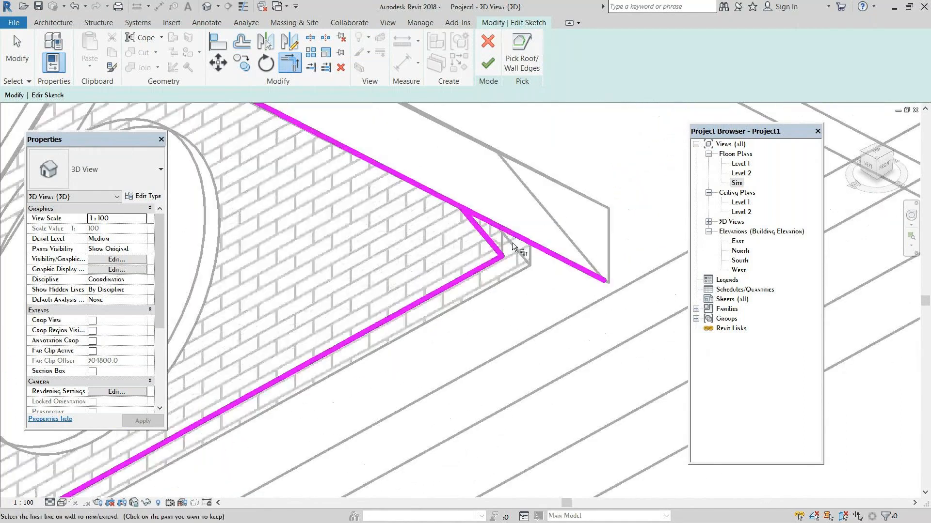
pyautogui.click(511, 240)
pyautogui.click(485, 240)
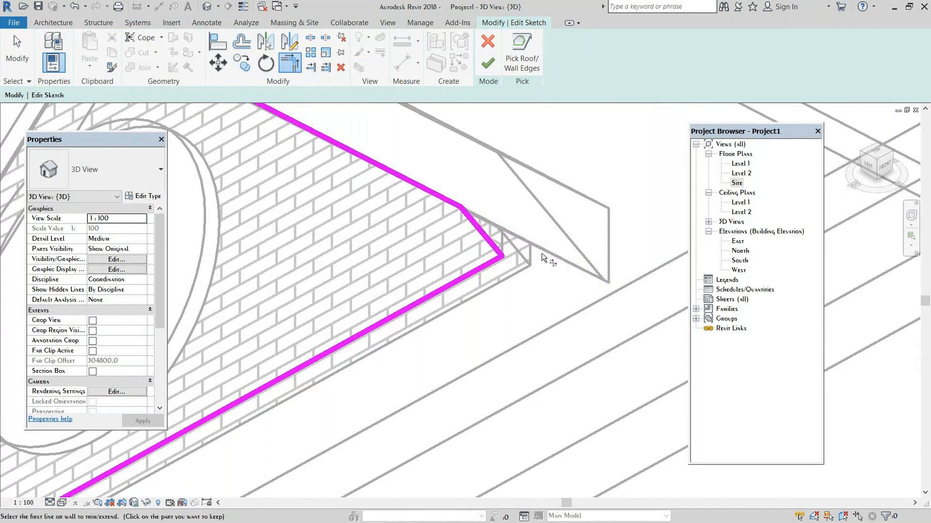
pyautogui.scroll(-2, 542, 253)
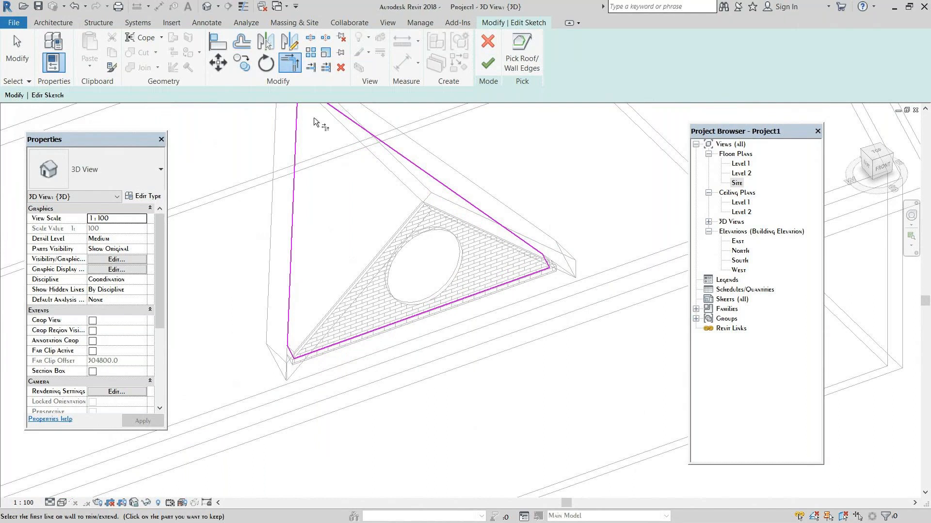
pyautogui.click(486, 64)
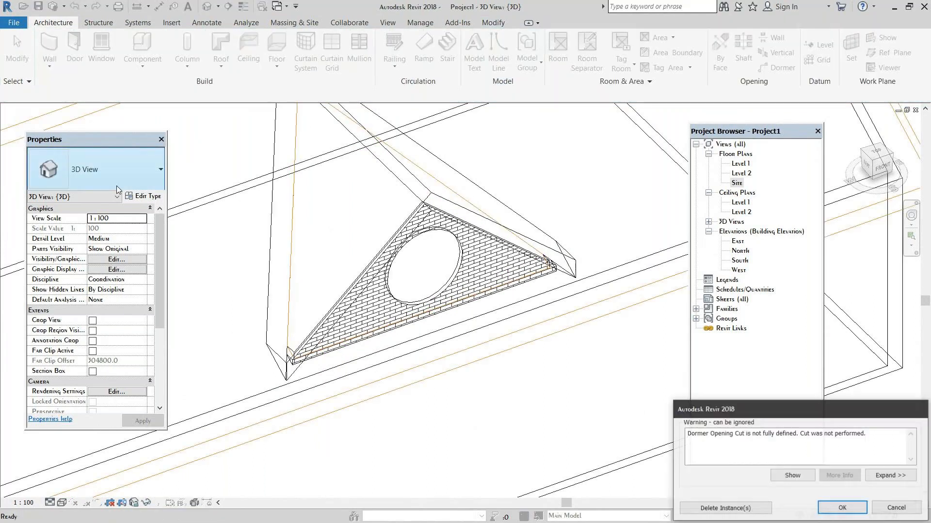
pyautogui.click(842, 508)
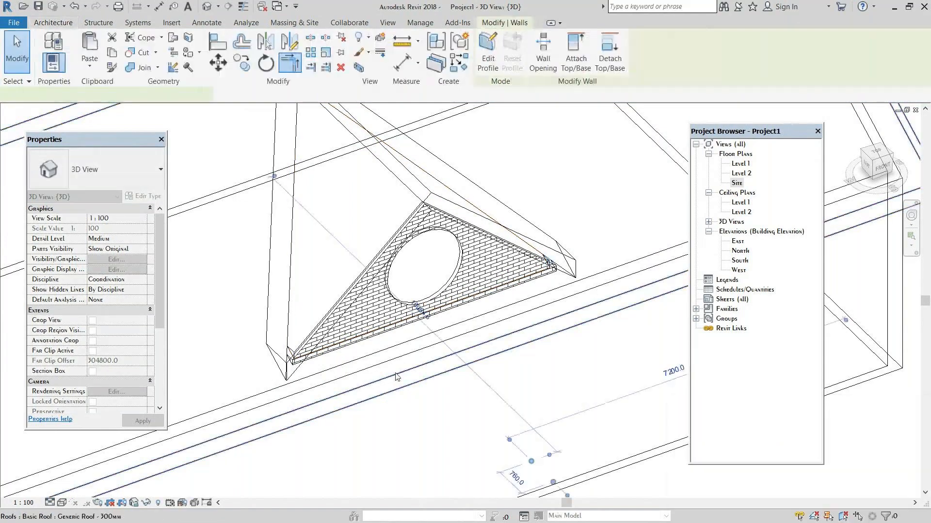
# Step: Return the 3D view to the realistic style, and inspect the main roof behind the dormer's circular opening
pyautogui.scroll(-3, 396, 377)
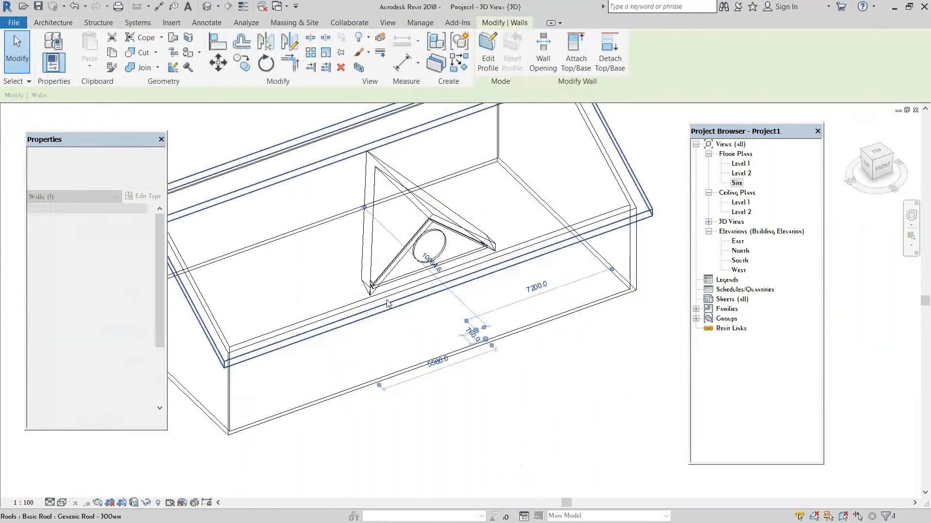
pyautogui.click(62, 503)
pyautogui.click(93, 482)
pyautogui.keyDown('shift'); pyautogui.moveTo(426, 329); pyautogui.dragTo(347, 418, button='middle'); pyautogui.keyUp('shift')
pyautogui.click(452, 190)
pyautogui.scroll(2, 422, 261)
pyautogui.scroll(2, 494, 247)
pyautogui.scroll(-1, 573, 254)
pyautogui.moveTo(565, 276); pyautogui.dragTo(563, 365, button='middle')
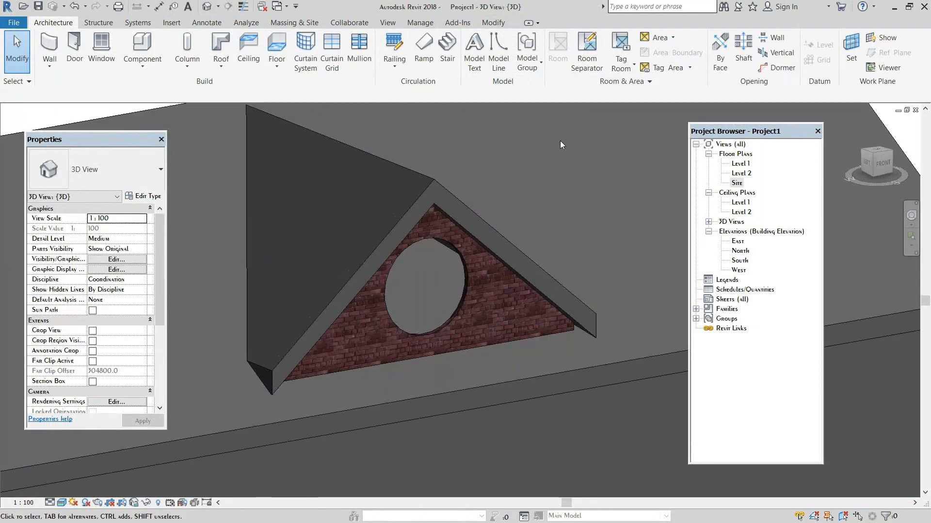
# Step: Display the 3D view in wireframe again, and start a new dormer opening in the main roof
pyautogui.click(62, 503)
pyautogui.click(84, 435)
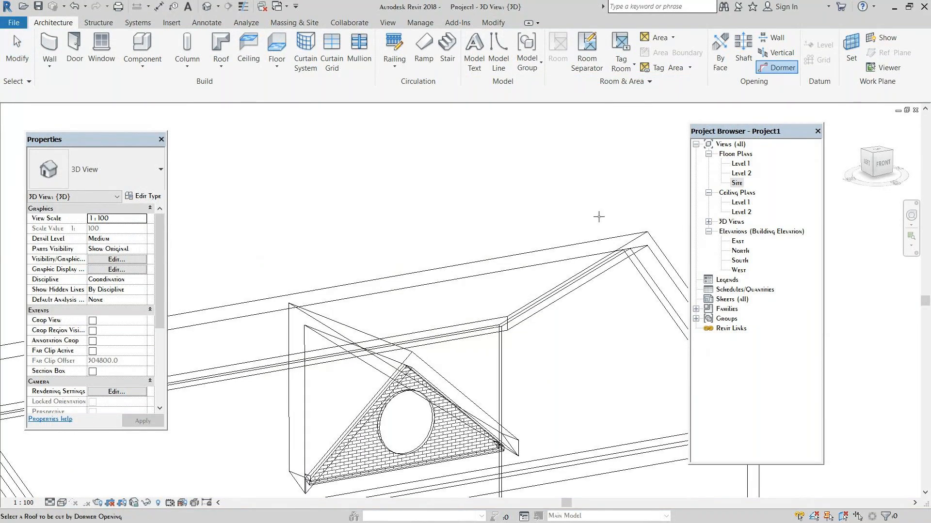
pyautogui.press('Escape')
pyautogui.click(461, 277)
pyautogui.click(465, 270)
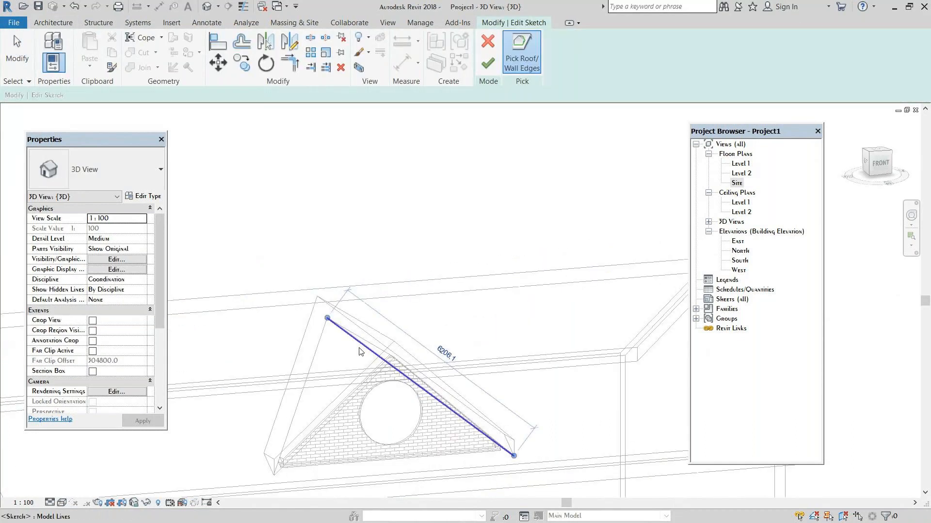
# Step: Pick the dormer roof, both brick side walls and the front wall as boundary lines of the new dormer opening
pyautogui.moveTo(271, 449)
pyautogui.keyDown('shift'); pyautogui.mouseDown(button='middle')
pyautogui.moveTo(232, 488)
pyautogui.moveTo(224, 449)
pyautogui.mouseUp(button='middle'); pyautogui.keyUp('shift')
pyautogui.scroll(3, 224, 444)
pyautogui.scroll(3, 224, 444)
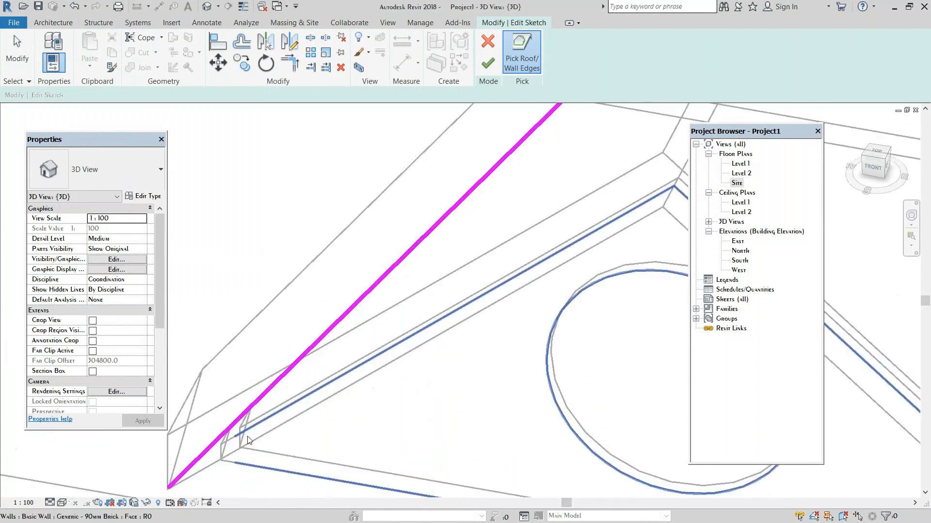
pyautogui.click(248, 440)
pyautogui.scroll(2, 262, 455)
pyautogui.keyDown('shift'); pyautogui.moveTo(279, 472); pyautogui.dragTo(235, 500, button='middle'); pyautogui.keyUp('shift')
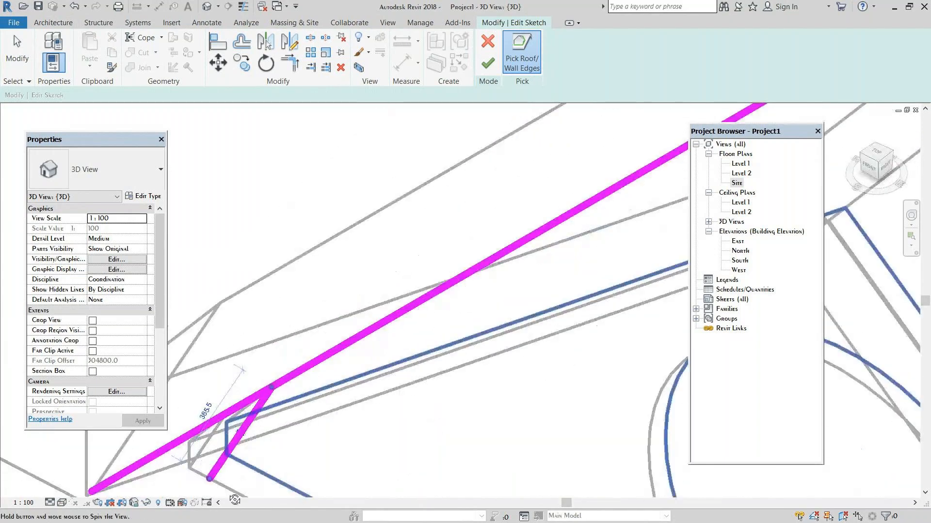
pyautogui.click(272, 473)
pyautogui.scroll(-5, 281, 459)
pyautogui.moveTo(341, 423); pyautogui.dragTo(175, 188, button='middle')
pyautogui.scroll(2, 577, 462)
pyautogui.moveTo(577, 462)
pyautogui.keyDown('shift'); pyautogui.mouseDown(button='middle')
pyautogui.moveTo(486, 427)
pyautogui.moveTo(490, 296)
pyautogui.moveTo(469, 277)
pyautogui.mouseUp(button='middle'); pyautogui.keyUp('shift')
pyautogui.scroll(-3, 470, 277)
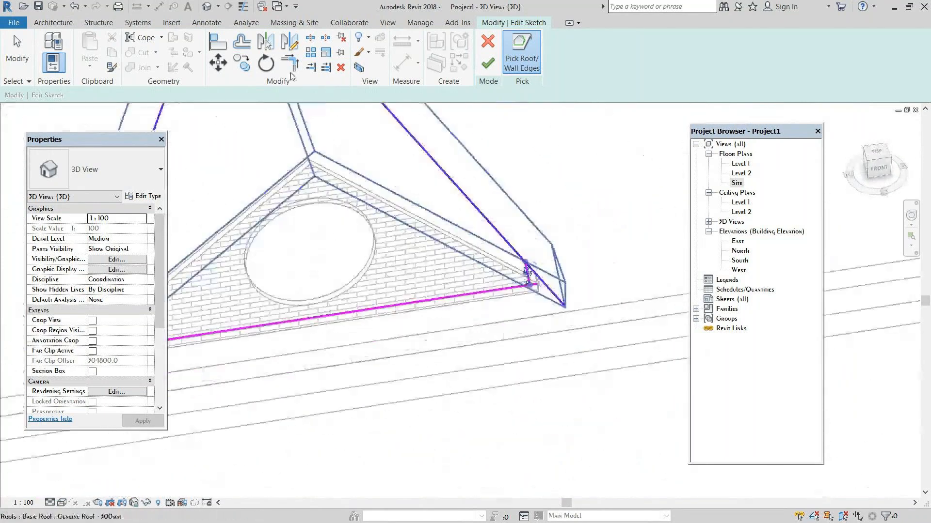
# Step: Trim the new opening's roof, side wall and front wall lines into clean joints at the dormer's left front corner
pyautogui.click(293, 69)
pyautogui.scroll(1, 308, 256)
pyautogui.moveTo(308, 256); pyautogui.dragTo(552, 258, button='middle')
pyautogui.click(241, 389)
pyautogui.click(257, 375)
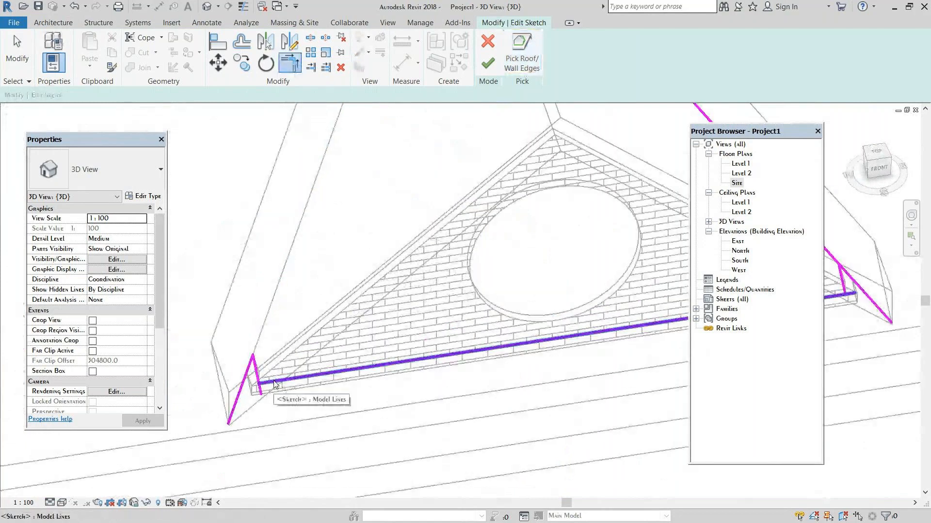
pyautogui.click(275, 382)
pyautogui.click(257, 367)
pyautogui.moveTo(304, 365)
pyautogui.mouseDown(button='middle')
pyautogui.moveTo(315, 377)
pyautogui.moveTo(263, 400)
pyautogui.mouseUp(button='middle')
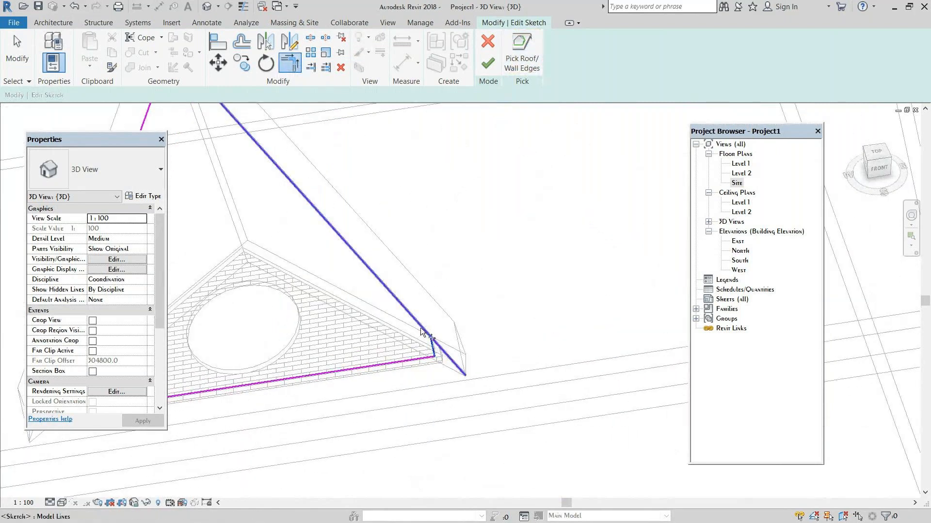
# Step: Trim the opening's roof, side wall and front wall lines at the dormer's right front corner, and finish the dormer opening sketch
pyautogui.click(417, 317)
pyautogui.scroll(-2, 435, 342)
pyautogui.click(433, 350)
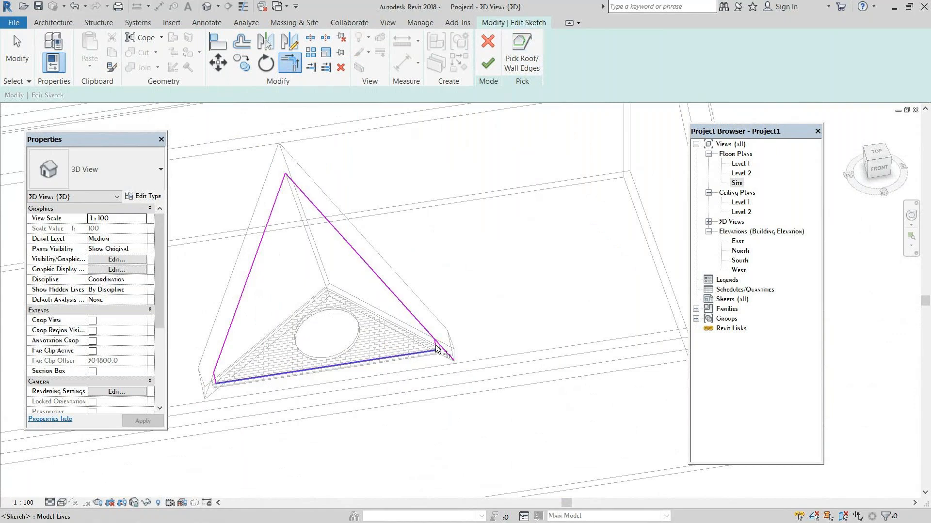
pyautogui.scroll(4, 435, 347)
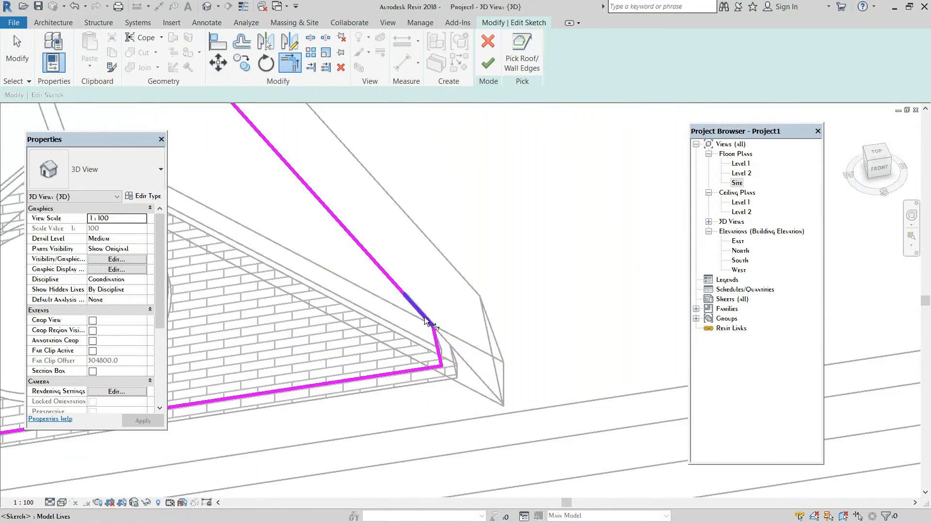
pyautogui.scroll(-4, 409, 351)
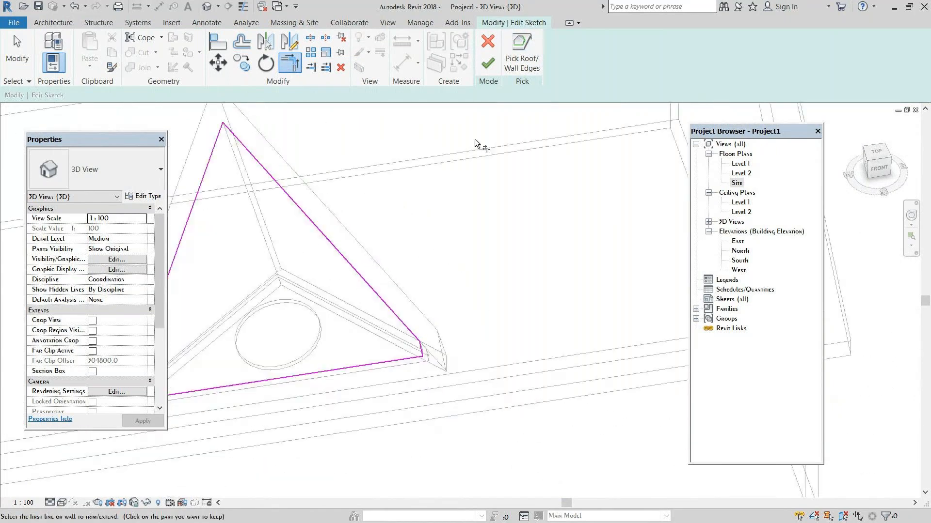
pyautogui.click(488, 64)
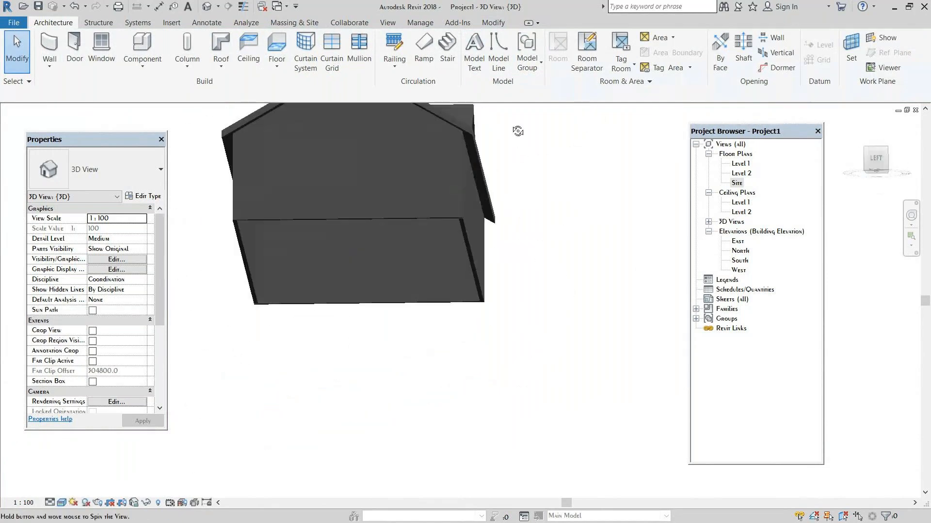
# Step: Inspect the dormer opening from beneath the main roof and the dormer from the building's front
pyautogui.keyDown('shift'); pyautogui.moveTo(518, 131); pyautogui.dragTo(545, 106, button='middle'); pyautogui.keyUp('shift')
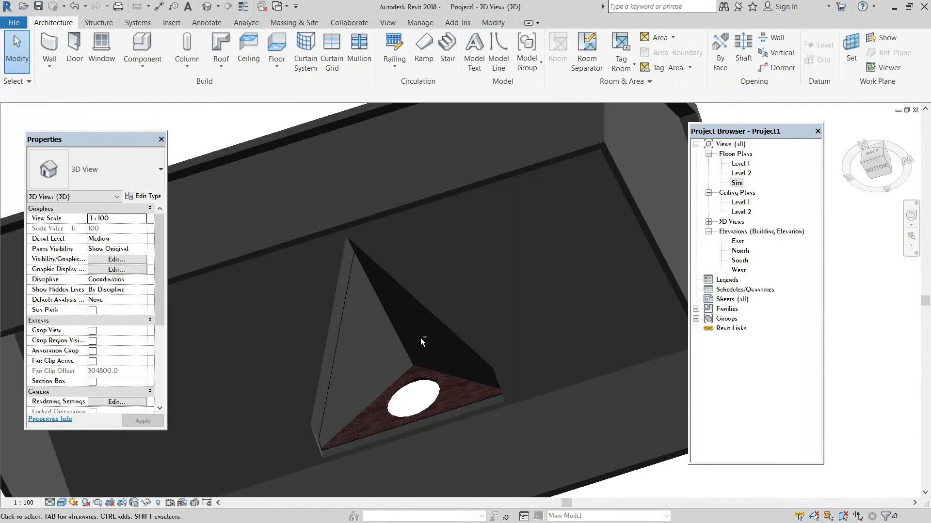
pyautogui.keyDown('shift'); pyautogui.moveTo(421, 338); pyautogui.dragTo(331, 344, button='middle'); pyautogui.keyUp('shift')
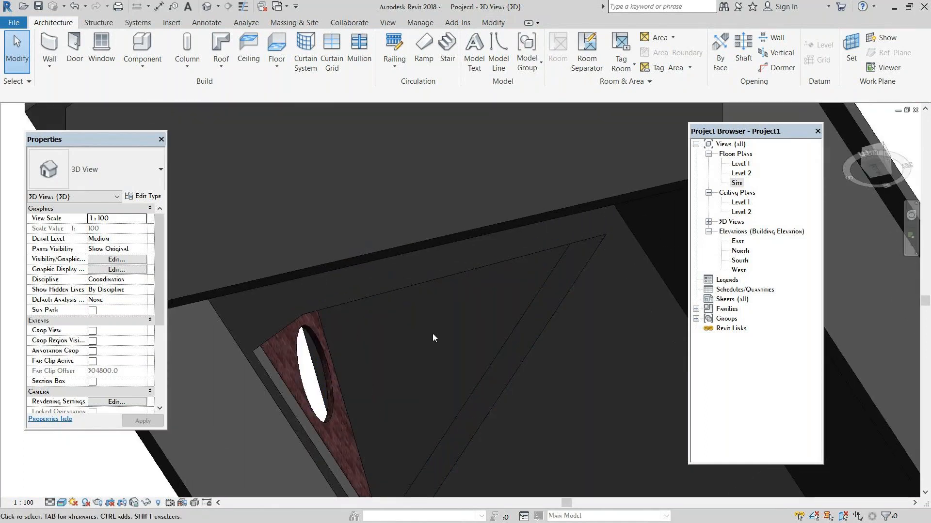
pyautogui.scroll(-3, 533, 302)
pyautogui.keyDown('shift'); pyautogui.moveTo(504, 328); pyautogui.dragTo(330, 329, button='middle'); pyautogui.keyUp('shift')
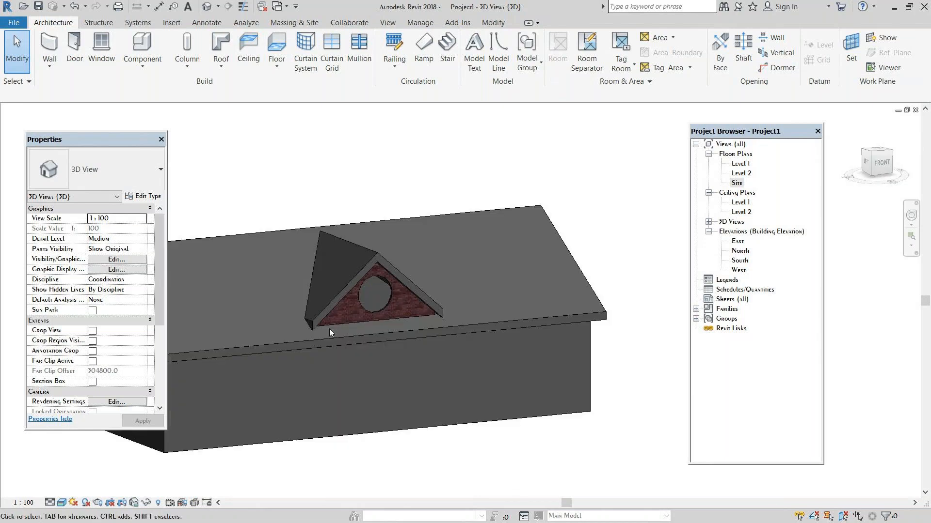
# Step: Select the dormer's extruded roof and examine the dormer in the East, North and South elevations
pyautogui.click(379, 260)
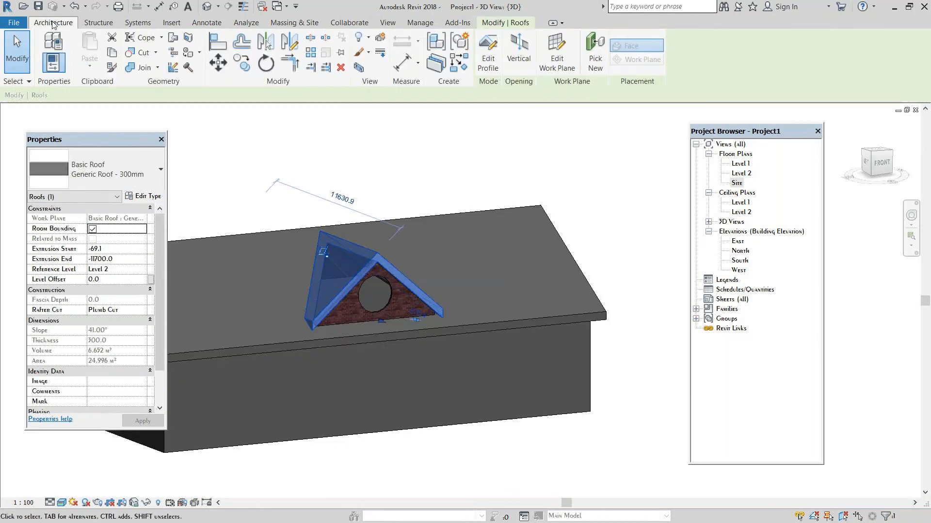
pyautogui.click(220, 54)
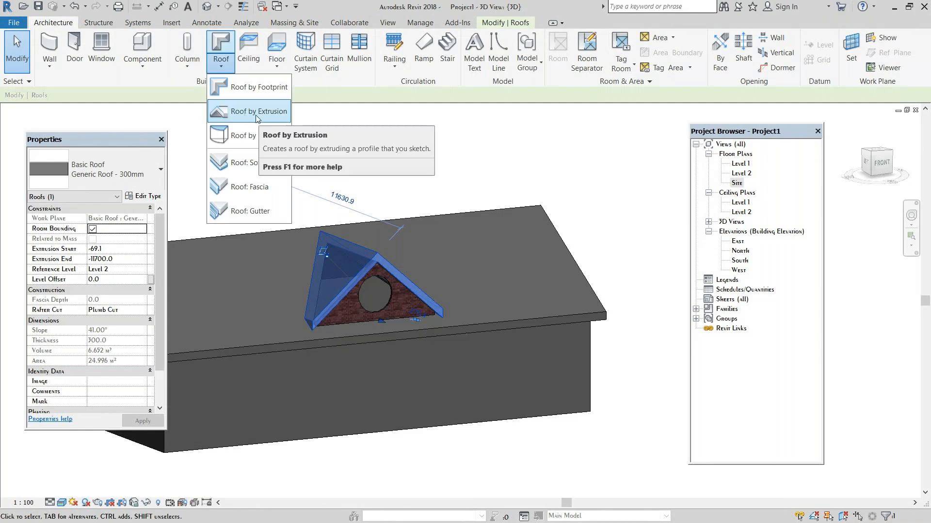
pyautogui.doubleClick(738, 241)
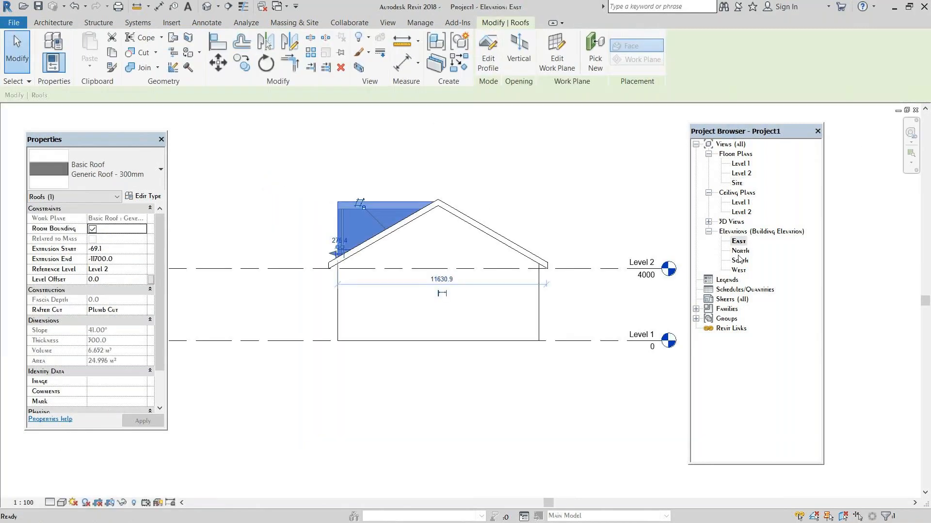
pyautogui.doubleClick(740, 250)
pyautogui.doubleClick(740, 261)
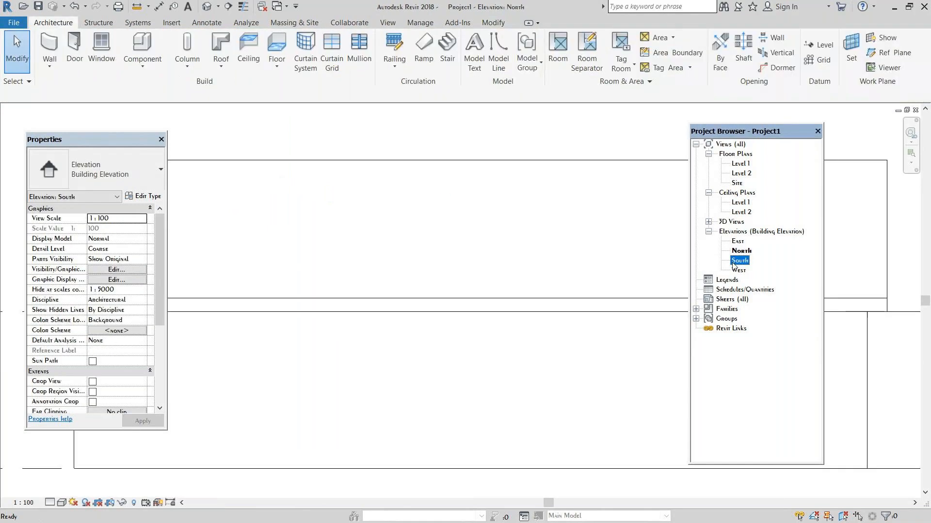
pyautogui.press('Escape')
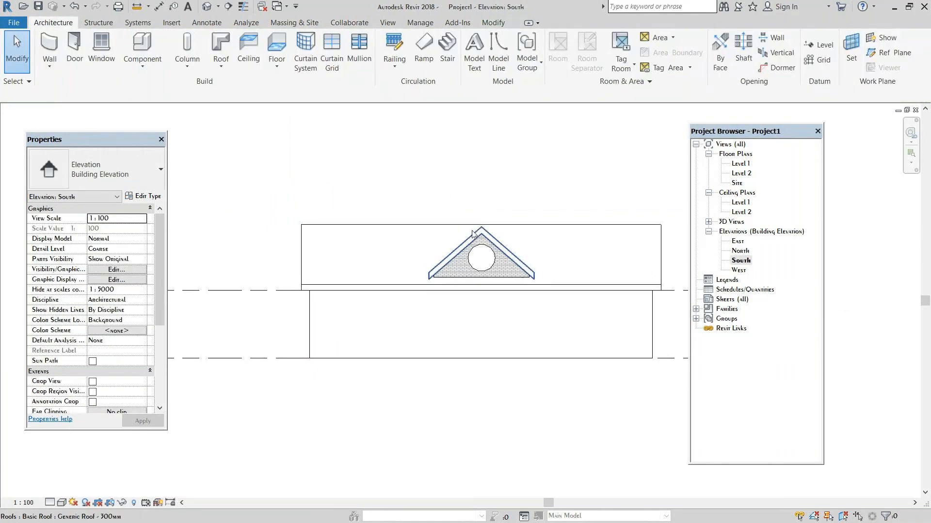
pyautogui.scroll(4, 473, 234)
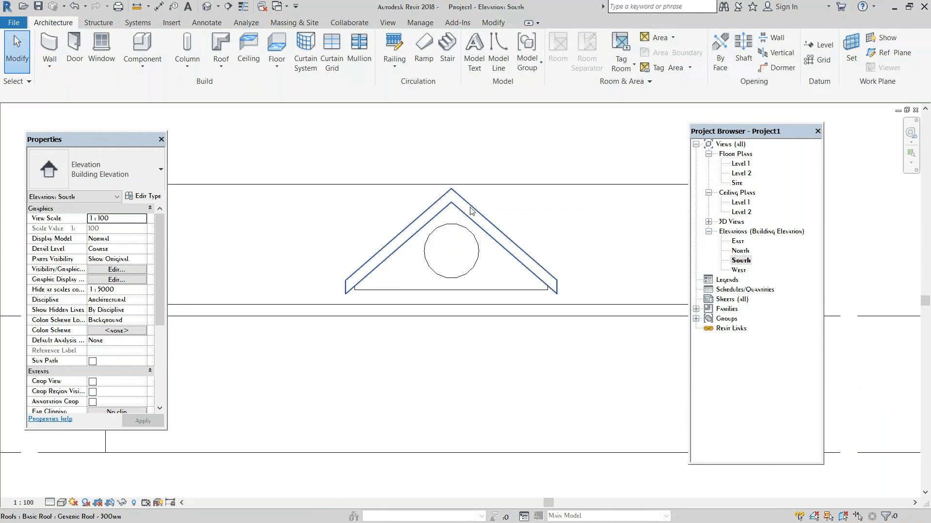
# Step: Return to the default 3D view and examine the extruded dormer roof in relation to the main roof
pyautogui.click(207, 7)
pyautogui.keyDown('shift'); pyautogui.moveTo(442, 299); pyautogui.dragTo(385, 272, button='middle'); pyautogui.keyUp('shift')
pyautogui.click(386, 273)
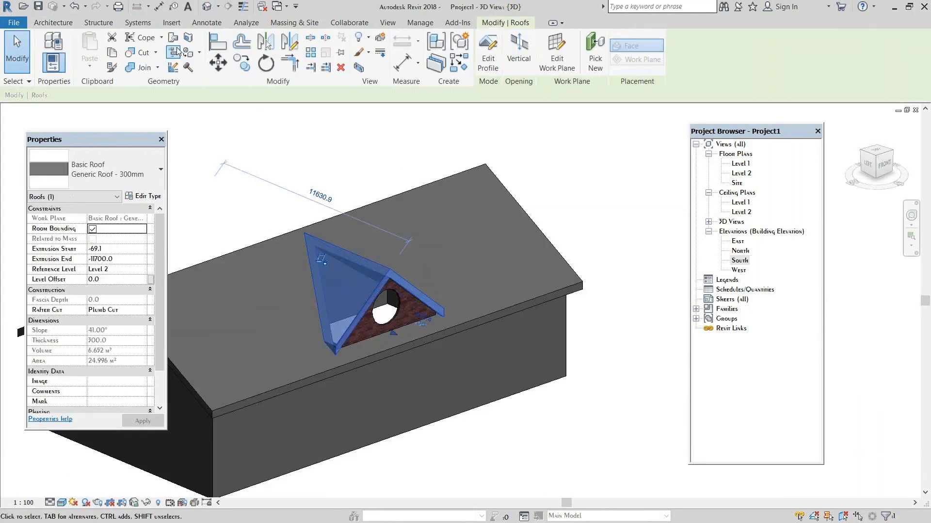
pyautogui.moveTo(293, 210); pyautogui.dragTo(462, 219, button='middle')
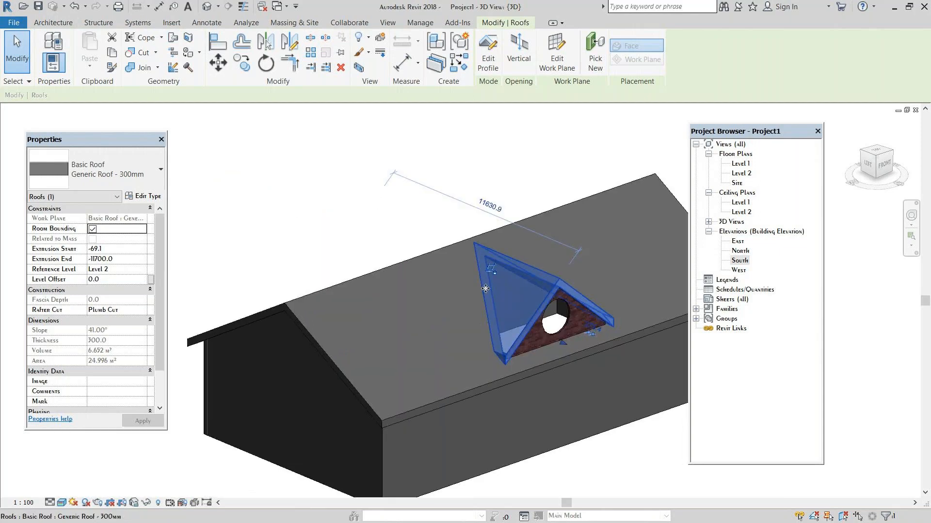
pyautogui.press('Escape')
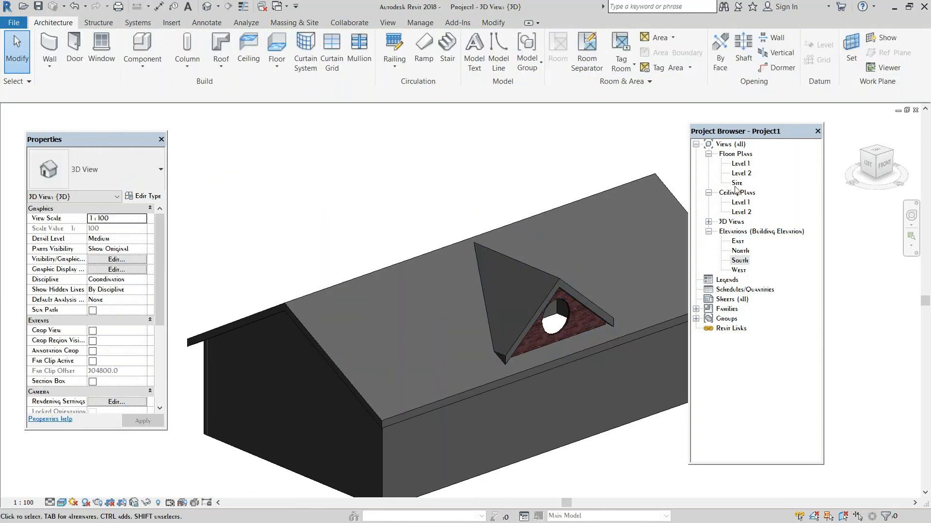
# Step: Examine the dormer's brick walls and roof outline in the Site floor plan
pyautogui.doubleClick(736, 183)
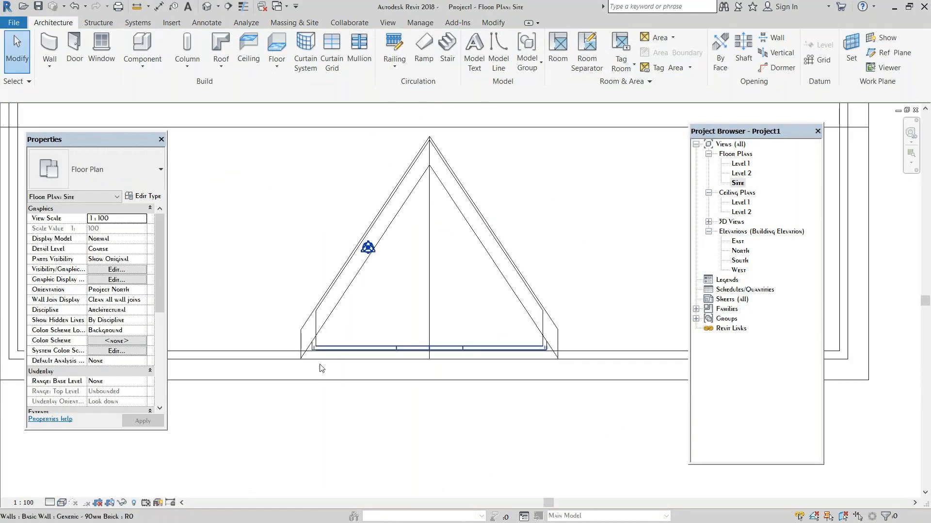
pyautogui.click(62, 503)
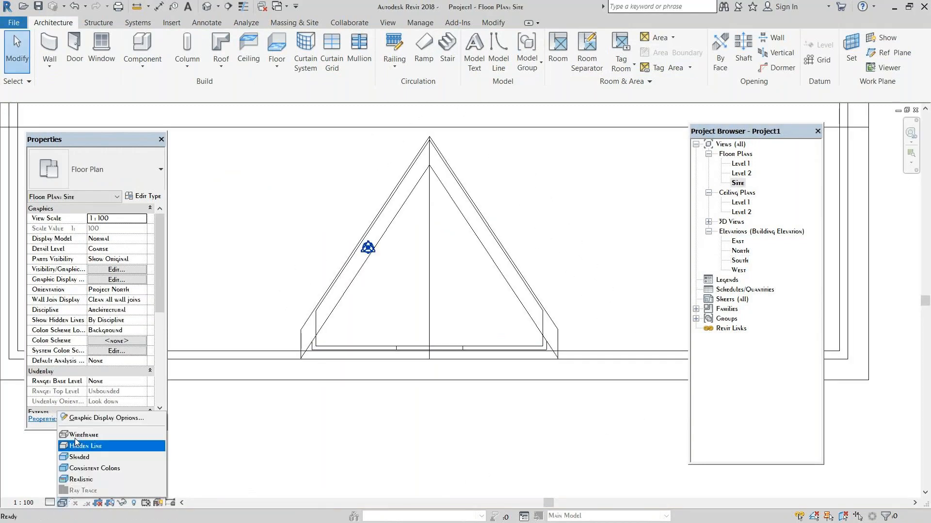
pyautogui.click(67, 462)
pyautogui.scroll(2, 367, 347)
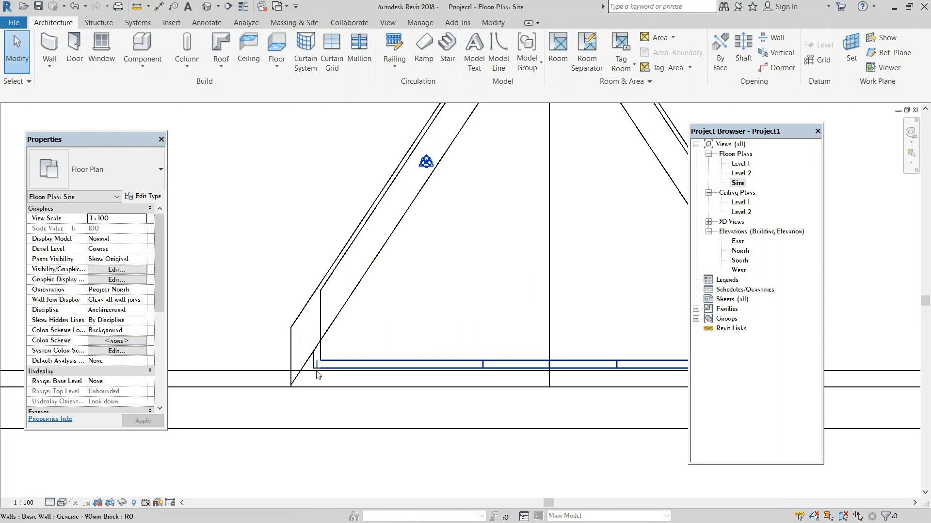
pyautogui.scroll(1, 247, 315)
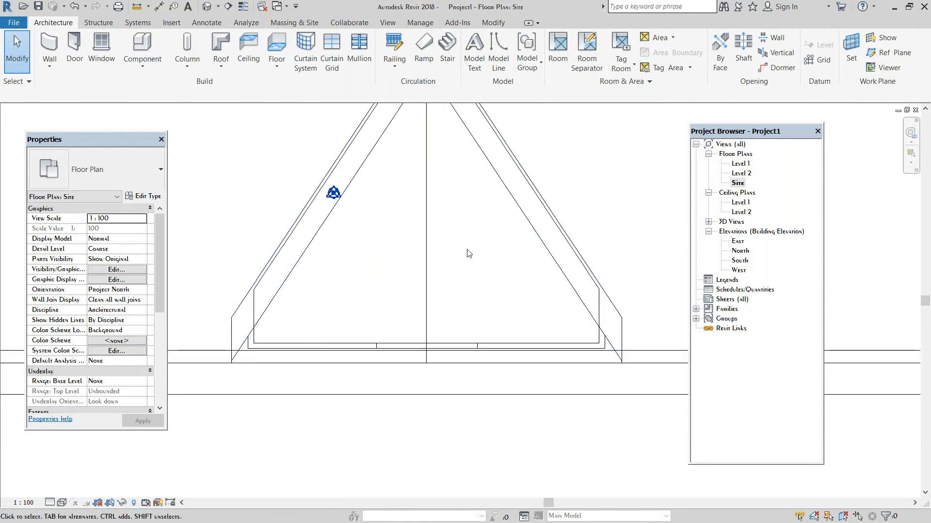
# Step: Try to attach the top of the dormer's front brick wall to a roof in the 3D view
pyautogui.click(206, 6)
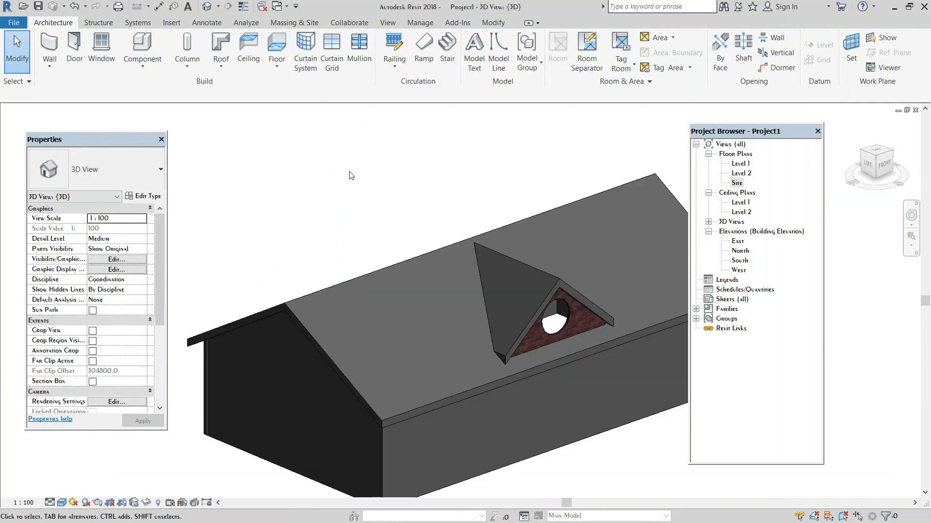
pyautogui.click(512, 297)
pyautogui.click(576, 54)
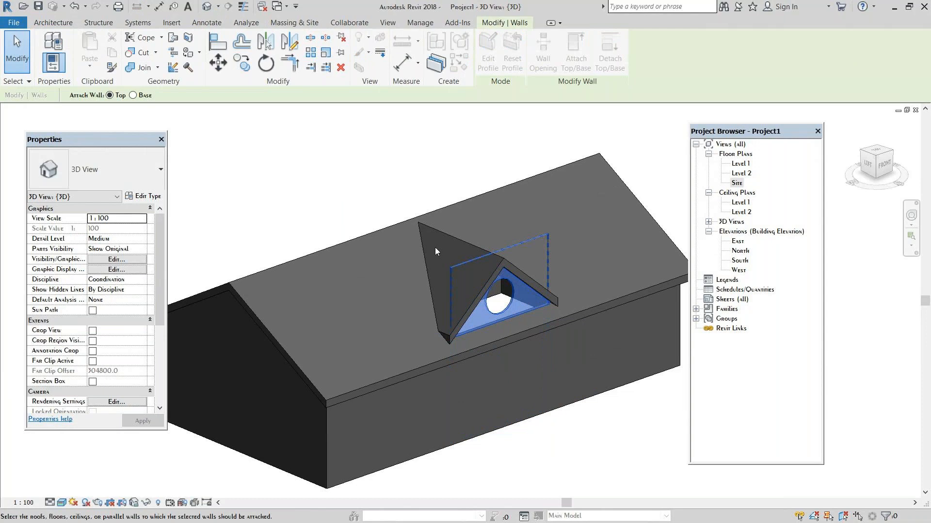
pyautogui.click(437, 361)
pyautogui.press('Escape')
pyautogui.press('Escape')
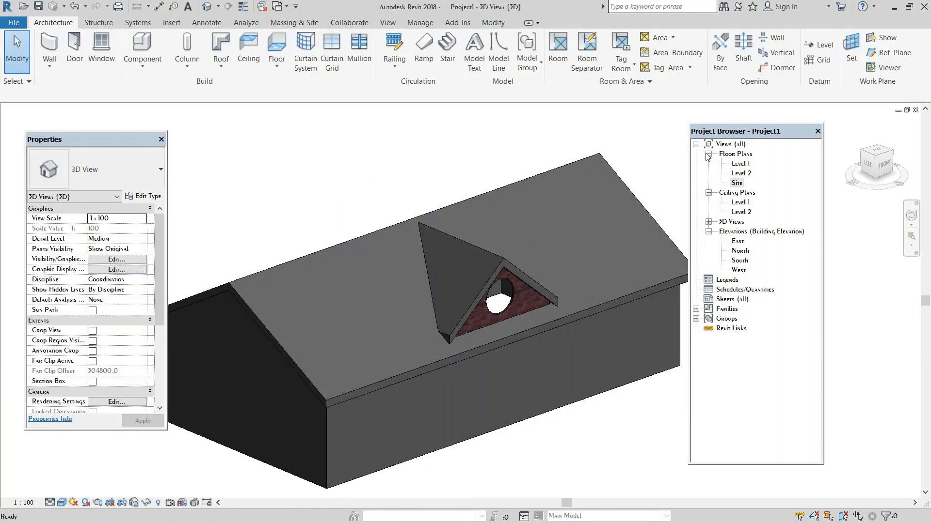
# Step: Display the 3D view in wireframe, point out the Dormer opening command, and bring the whole building into view
pyautogui.click(62, 503)
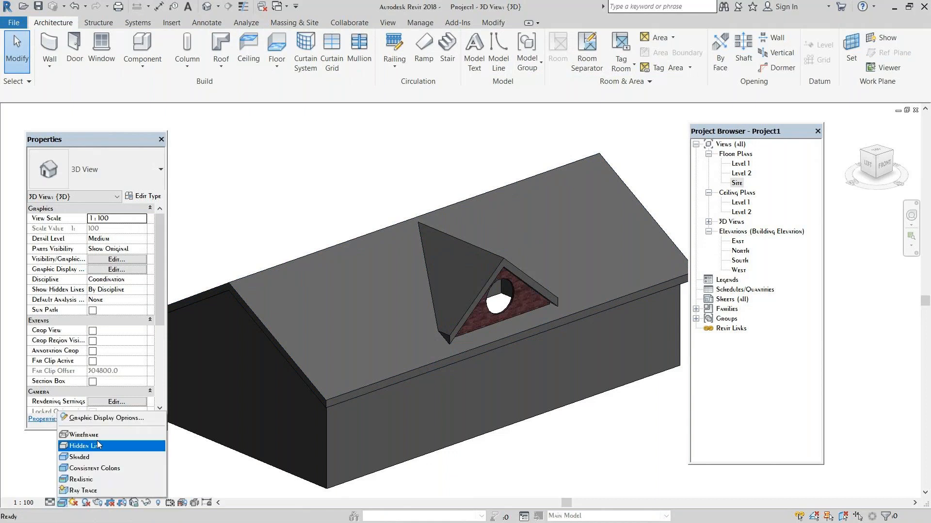
pyautogui.click(98, 445)
pyautogui.click(777, 67)
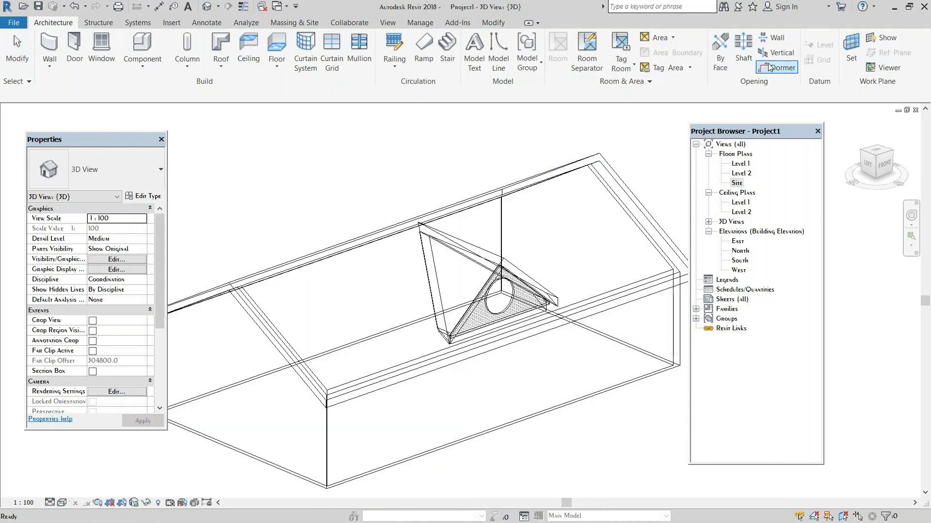
pyautogui.press('Escape')
pyautogui.keyDown('shift'); pyautogui.moveTo(521, 269); pyautogui.dragTo(450, 297, button='middle'); pyautogui.keyUp('shift')
pyautogui.scroll(-2, 403, 264)
pyautogui.scroll(-1, 340, 186)
pyautogui.moveTo(380, 193); pyautogui.dragTo(370, 231, button='middle')
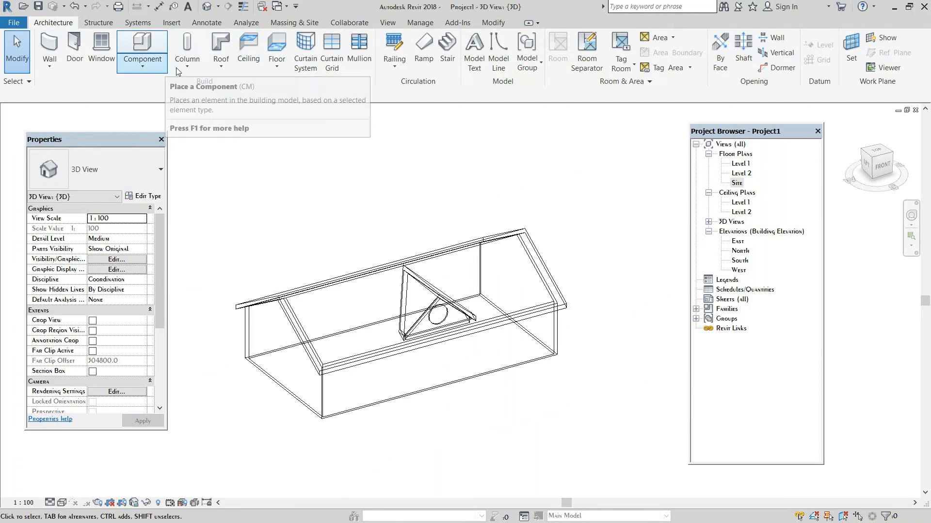
pyautogui.click(142, 65)
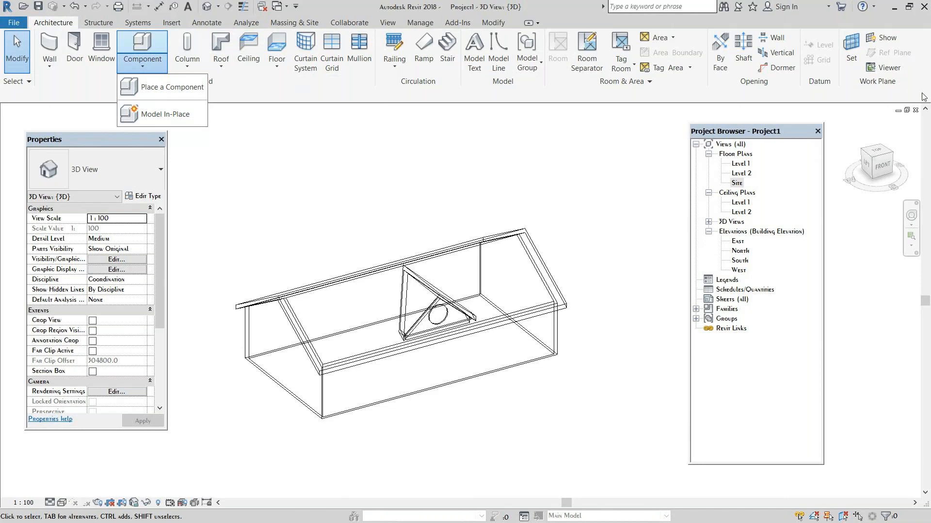
pyautogui.click(431, 188)
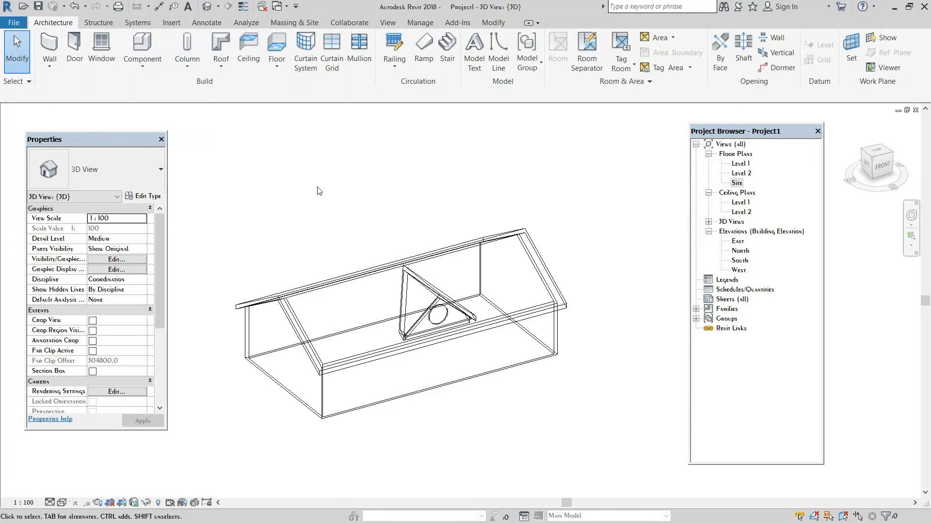
pyautogui.press('super+Tab')
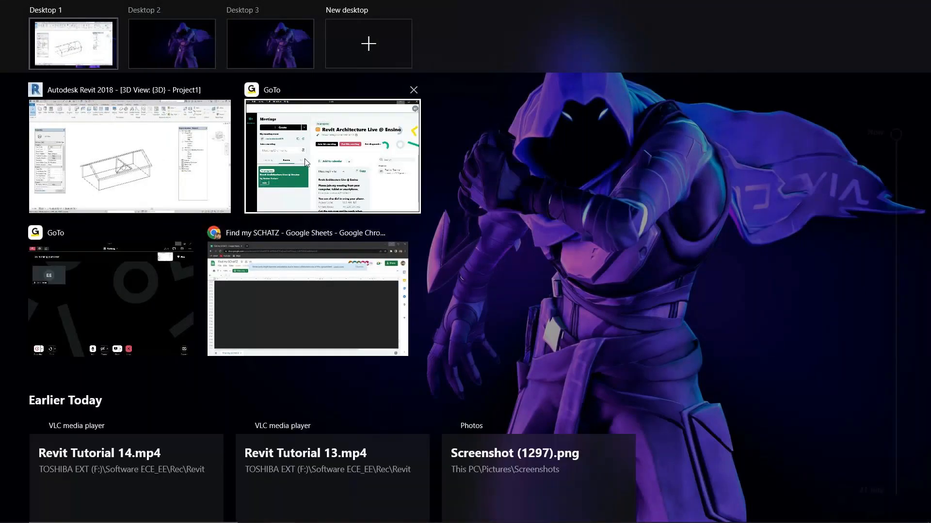
pyautogui.click(458, 369)
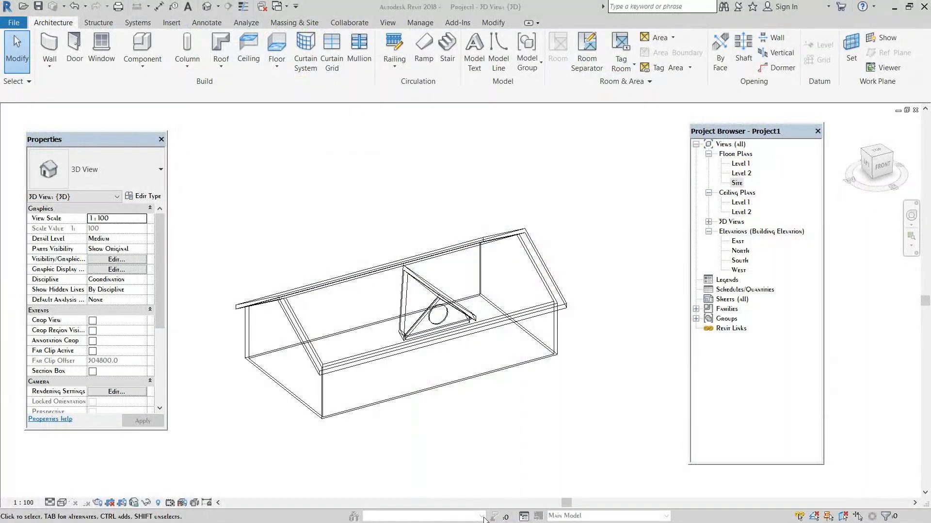
pyautogui.hotkey('alt', 'Tab')
pyautogui.hotkey('alt', 'Tab')
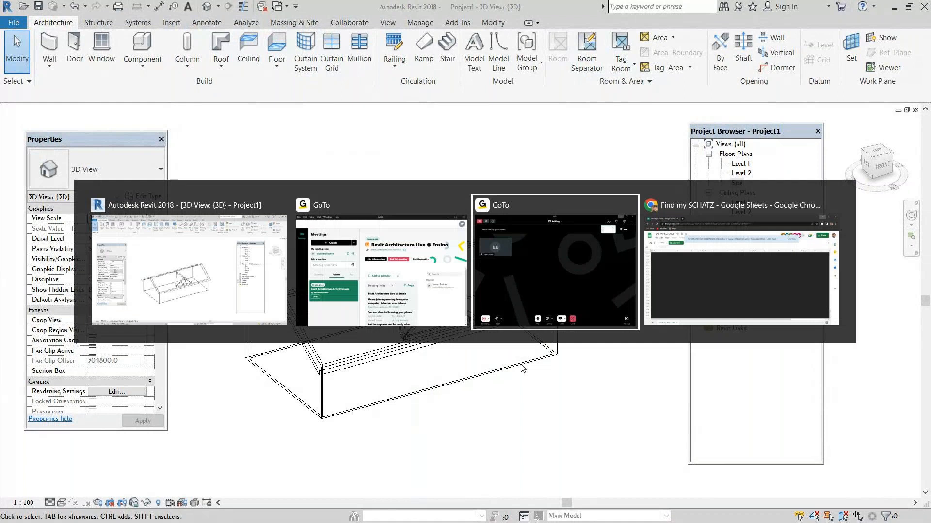